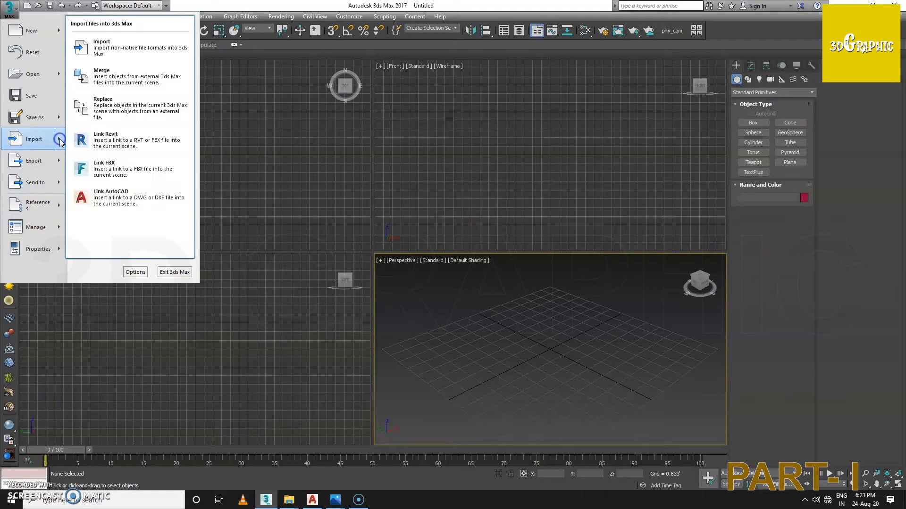
Import the second house-plan DWG file, accepting the default import options
{"action": "left_click", "coordinate": [121, 53]}
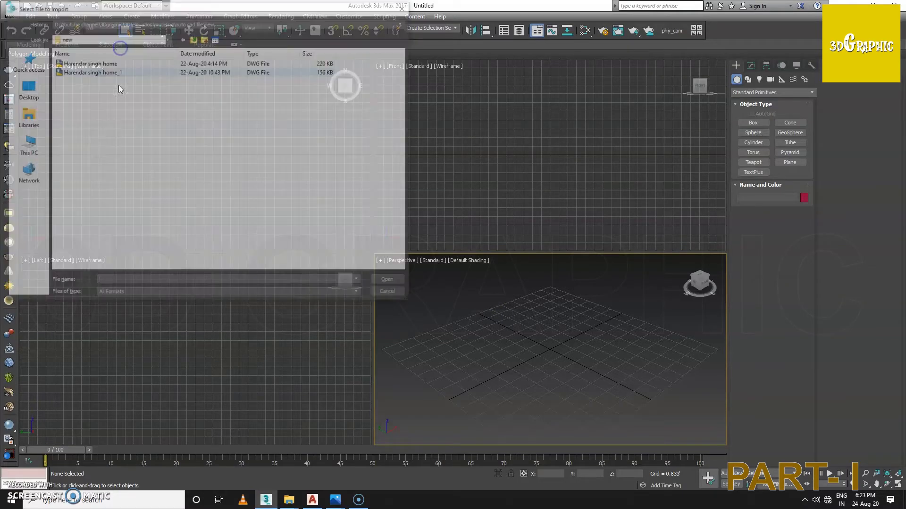
{"action": "double_click", "coordinate": [96, 71]}
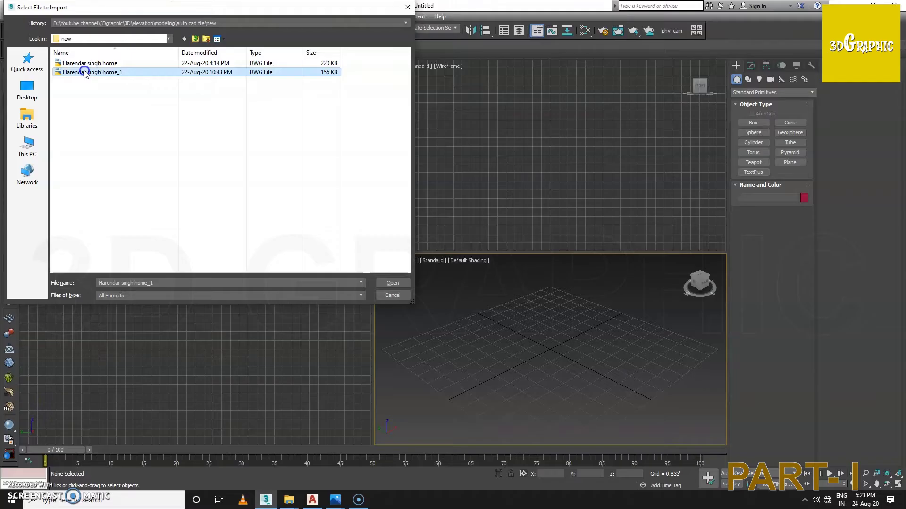
{"action": "left_click", "coordinate": [472, 382]}
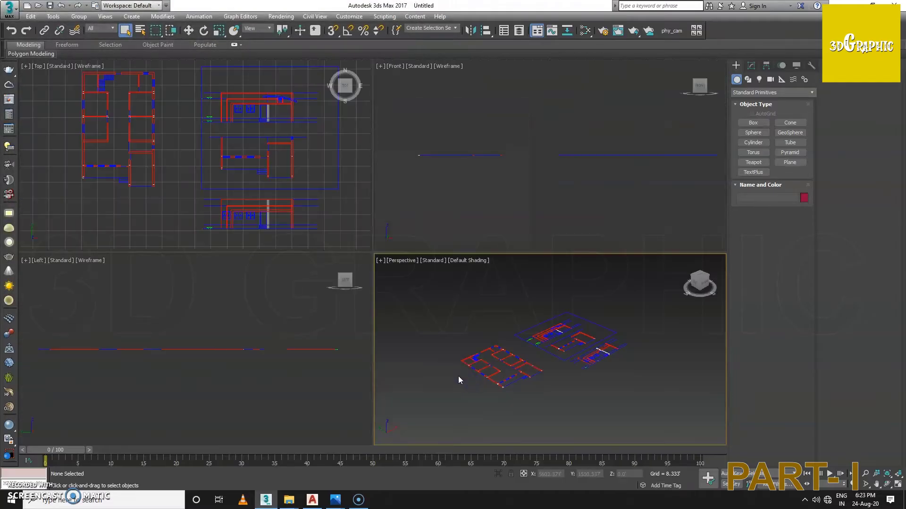
Maximize the Top viewport on the imported plan, then switch to the AutoCAD drawing
{"action": "left_click", "coordinate": [172, 153]}
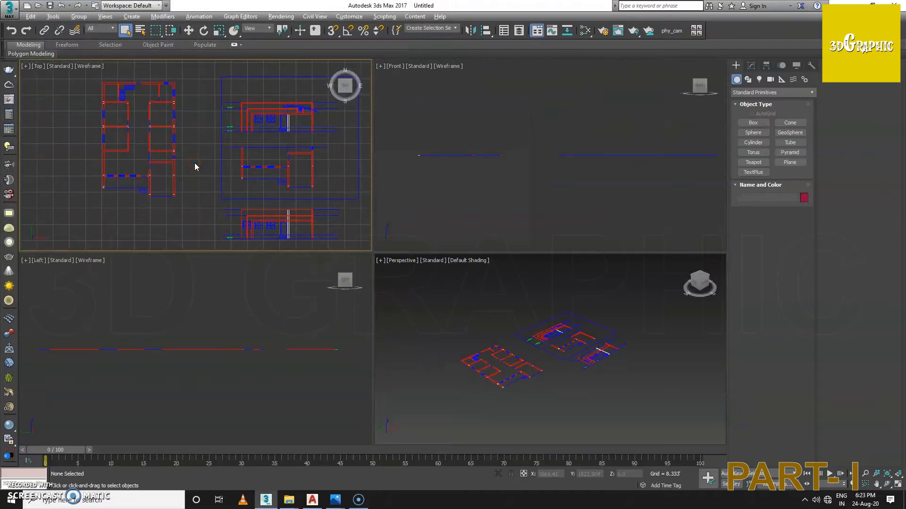
{"action": "key", "text": "alt+w"}
{"action": "scroll", "coordinate": [280, 207], "scroll_direction": "down", "scroll_amount": 4}
{"action": "scroll", "coordinate": [281, 208], "scroll_direction": "up", "scroll_amount": 3}
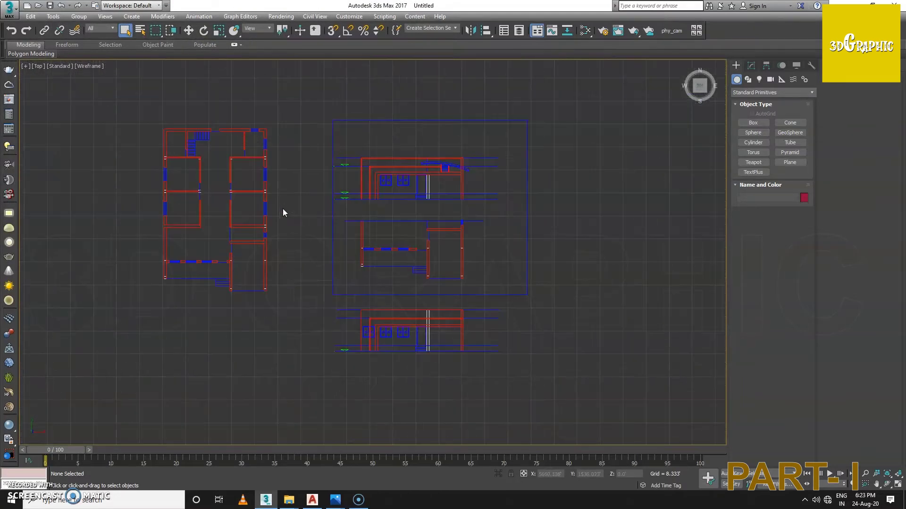
{"action": "key", "text": "alt+Tab"}
{"action": "scroll", "coordinate": [178, 283], "scroll_direction": "up", "scroll_amount": 3}
Pan AutoCAD to check the front wall's window, 22'-11" and 5' dimensions, then return to 3ds Max
{"action": "middle_click_drag", "start_coordinate": [317, 283], "coordinate": [273, 255]}
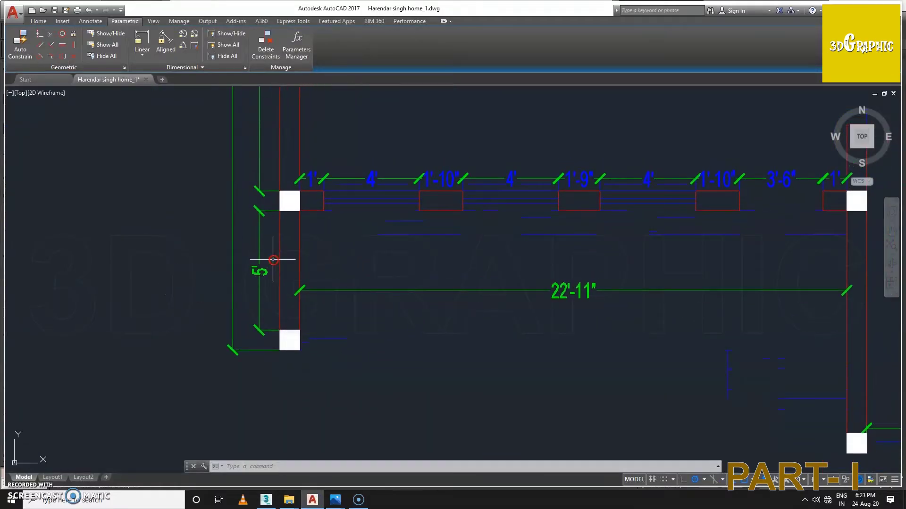
{"action": "middle_click_drag", "start_coordinate": [348, 329], "coordinate": [222, 315]}
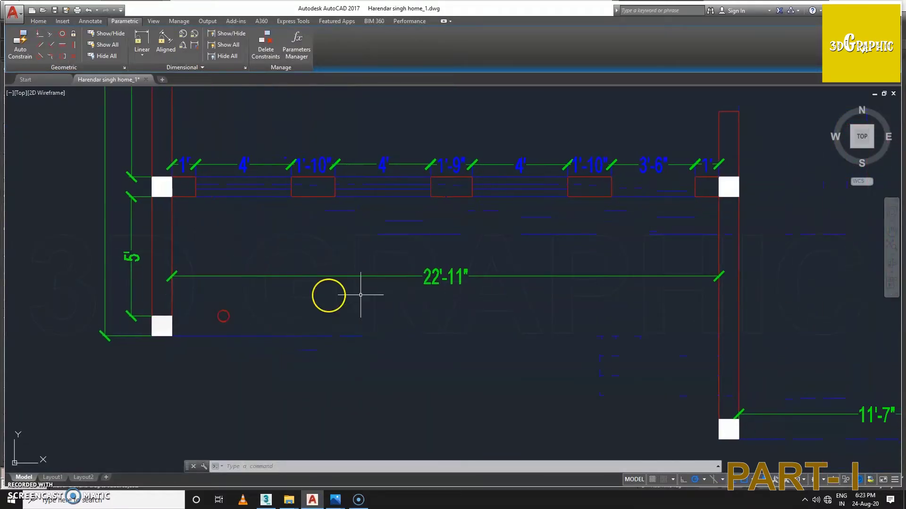
{"action": "middle_click_drag", "start_coordinate": [469, 259], "coordinate": [439, 259]}
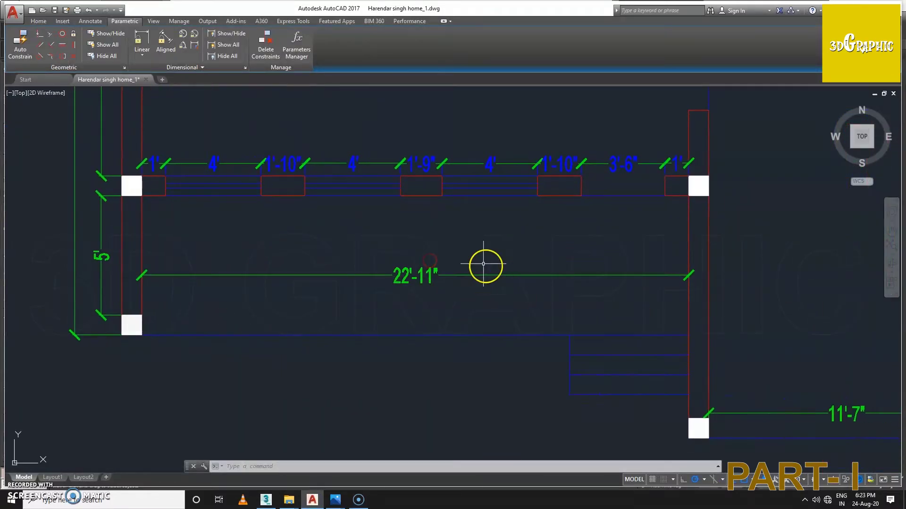
{"action": "middle_click_drag", "start_coordinate": [368, 256], "coordinate": [447, 258]}
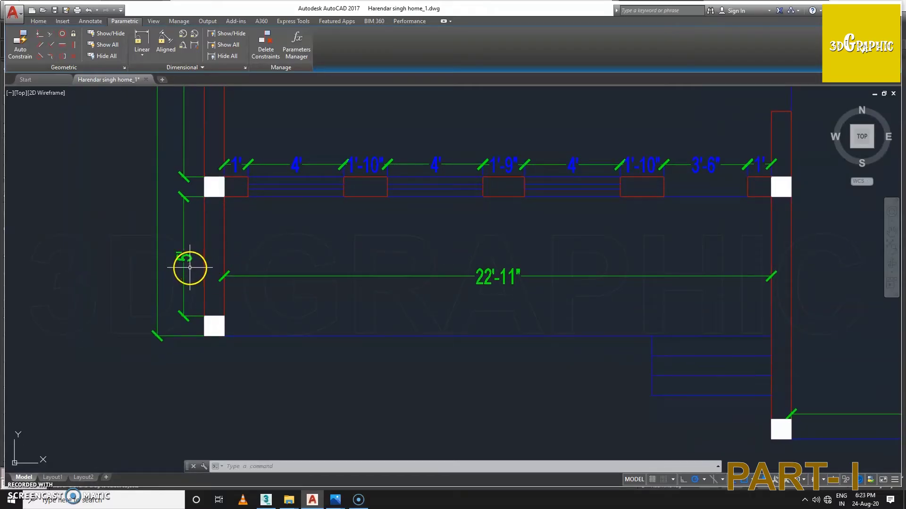
{"action": "key", "text": "alt+Tab"}
{"action": "middle_click_drag", "start_coordinate": [352, 241], "coordinate": [351, 264]}
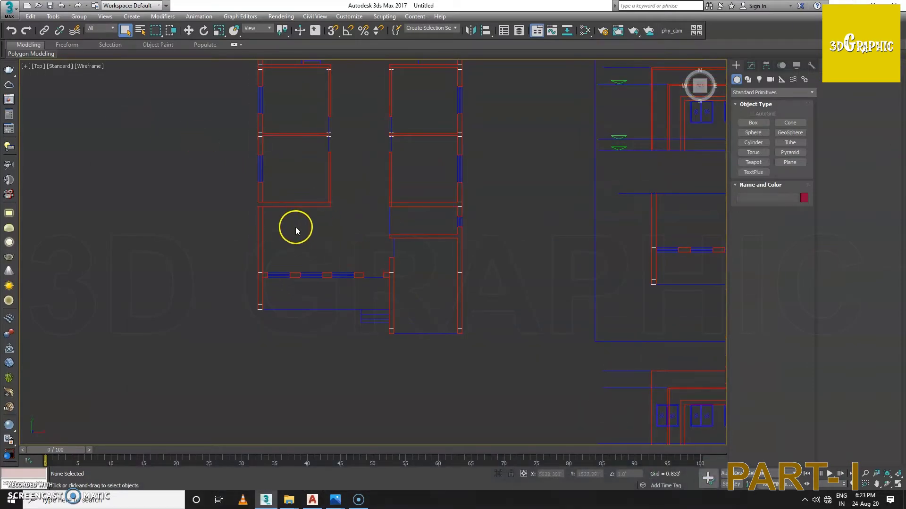
Start a Box and turn on snapping with Vertex checked in the snap settings
{"action": "scroll", "coordinate": [263, 283], "scroll_direction": "up", "scroll_amount": 2}
{"action": "scroll", "coordinate": [287, 278], "scroll_direction": "up", "scroll_amount": 2}
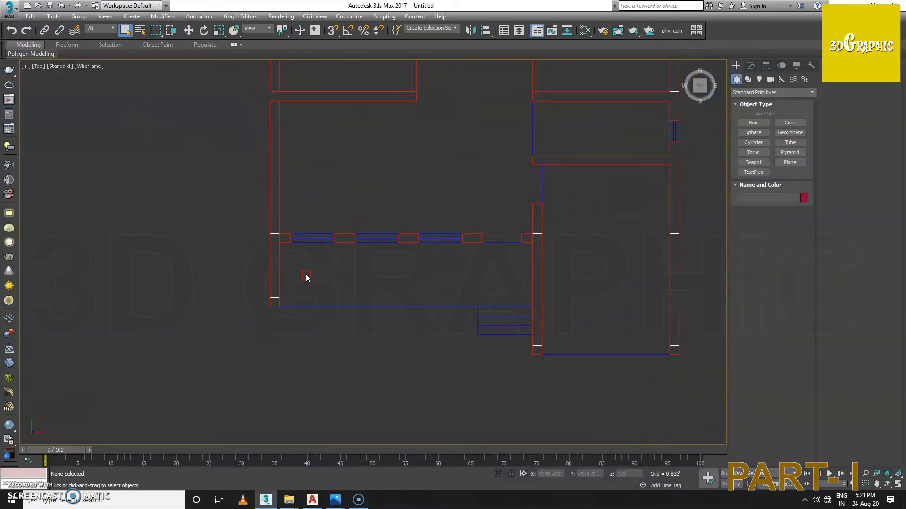
{"action": "left_click", "coordinate": [753, 124]}
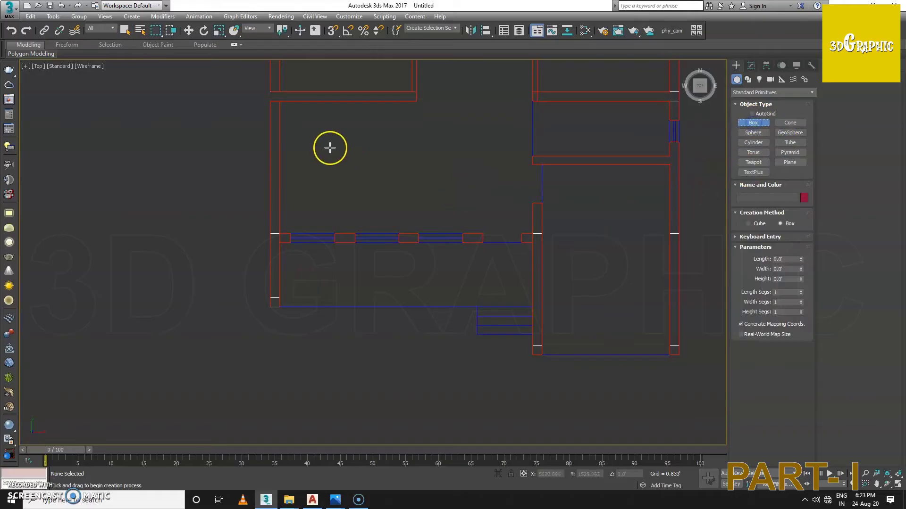
{"action": "left_click", "coordinate": [333, 32]}
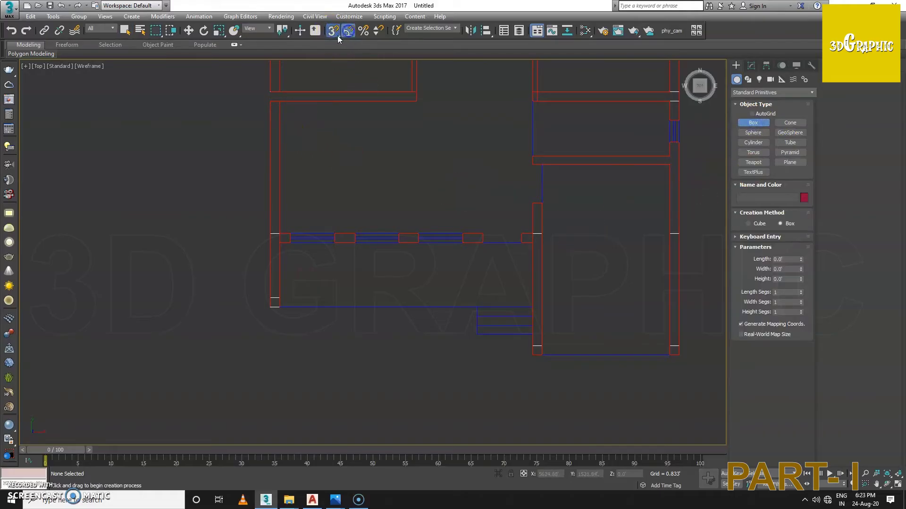
{"action": "right_click", "coordinate": [333, 31]}
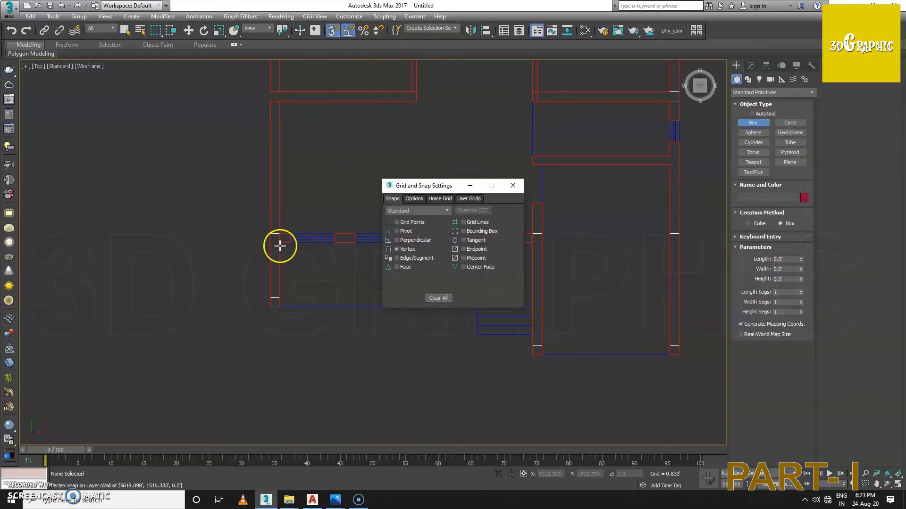
{"action": "left_click", "coordinate": [516, 185]}
Draw a trial box down the column from the wall corner using vertex snaps
{"action": "scroll", "coordinate": [344, 269], "scroll_direction": "up", "scroll_amount": 1}
{"action": "scroll", "coordinate": [302, 241], "scroll_direction": "up", "scroll_amount": 3}
{"action": "middle_click_drag", "start_coordinate": [301, 241], "coordinate": [290, 252]}
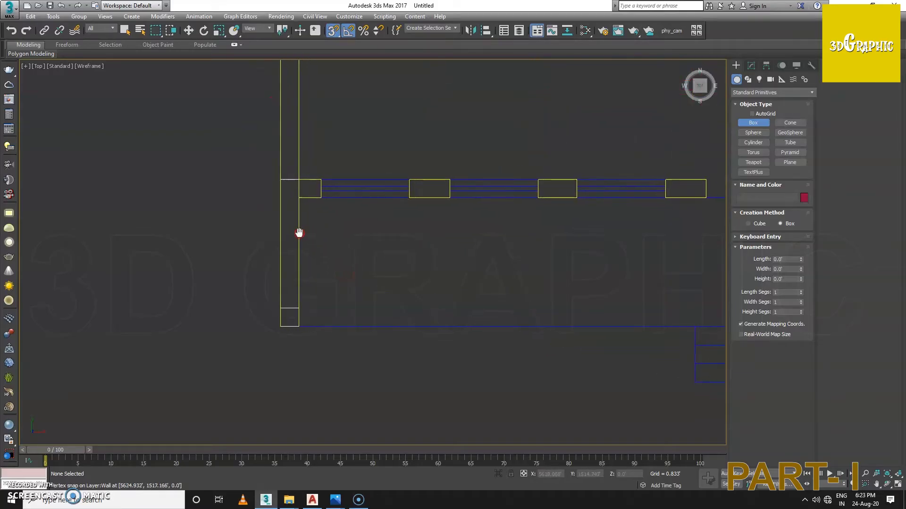
{"action": "scroll", "coordinate": [296, 224], "scroll_direction": "up", "scroll_amount": 2}
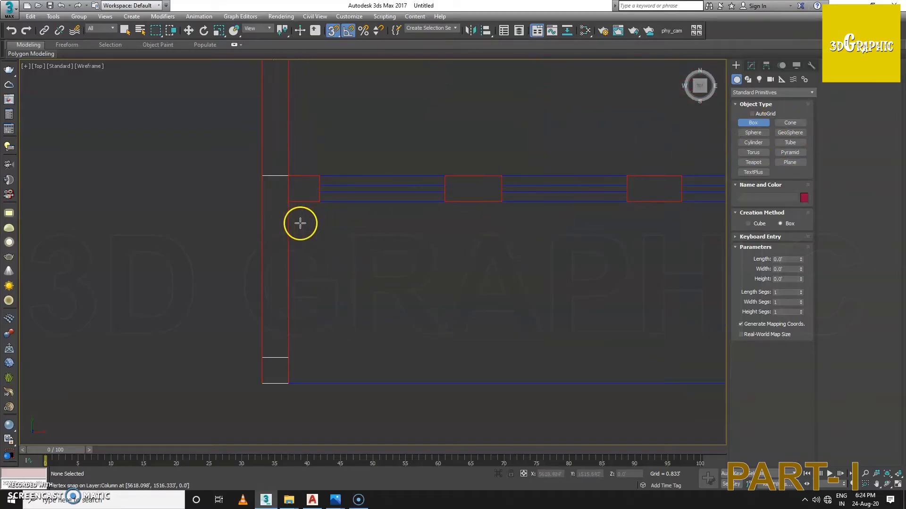
{"action": "left_click", "coordinate": [277, 365]}
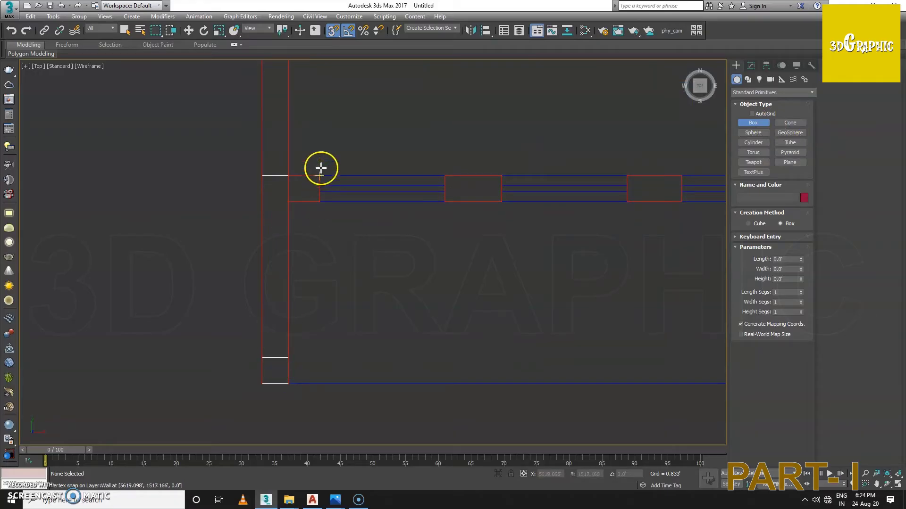
{"action": "mouse_move", "coordinate": [288, 202]}
{"action": "left_mouse_down"}
{"action": "mouse_move", "coordinate": [289, 359]}
{"action": "mouse_move", "coordinate": [359, 359]}
{"action": "left_mouse_up"}
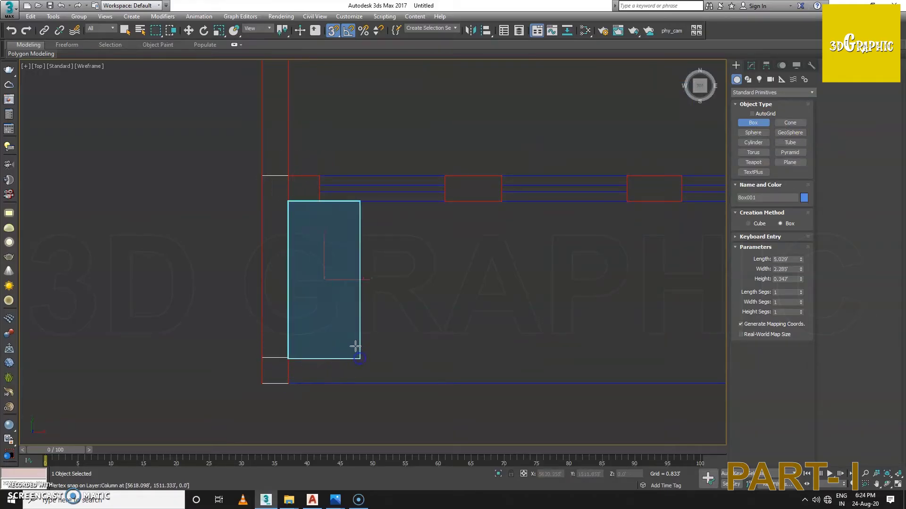
{"action": "left_click", "coordinate": [353, 339]}
{"action": "key", "text": "w"}
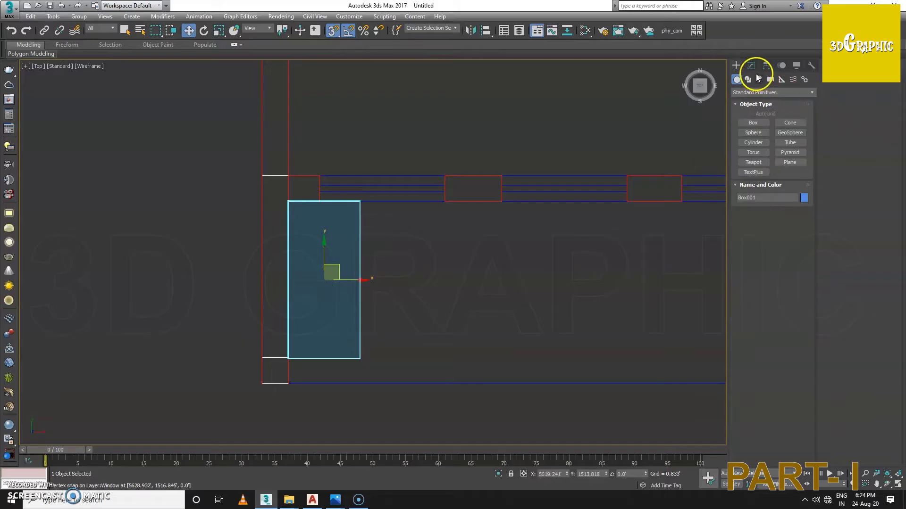
Try a box length of 7.593, undo back to 5.029, then delete the trial box
{"action": "left_click", "coordinate": [751, 65]}
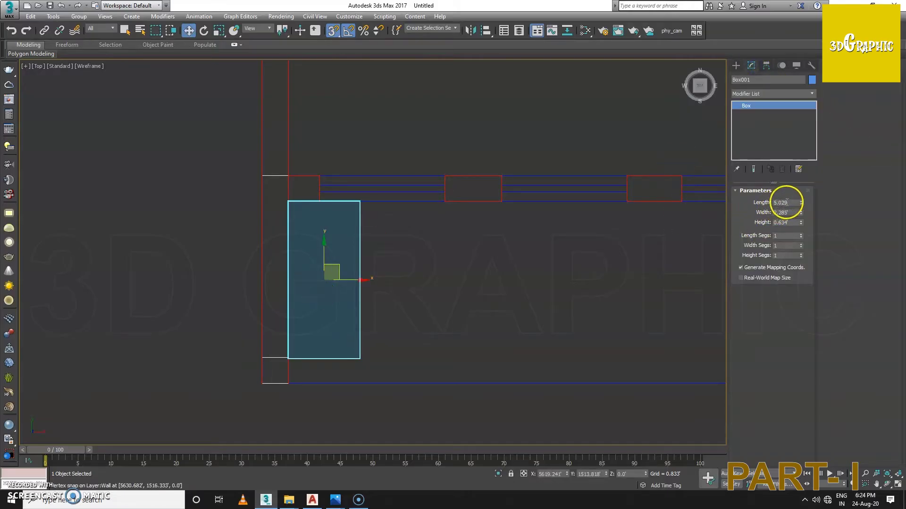
{"action": "left_click_drag", "start_coordinate": [803, 203], "coordinate": [798, 180]}
{"action": "key", "text": "ctrl+z"}
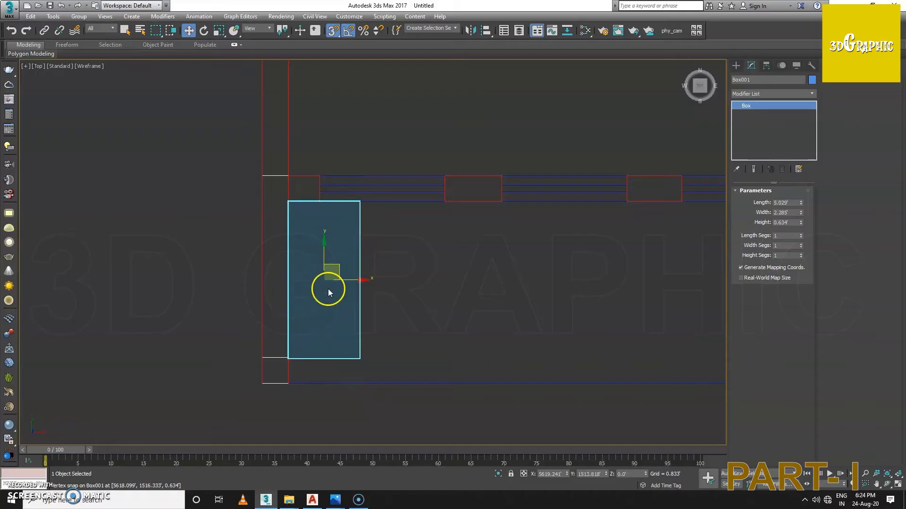
{"action": "middle_click_drag", "start_coordinate": [328, 291], "coordinate": [295, 296]}
{"action": "key", "text": "Delete"}
{"action": "scroll", "coordinate": [326, 271], "scroll_direction": "down", "scroll_amount": 3}
{"action": "scroll", "coordinate": [329, 282], "scroll_direction": "down", "scroll_amount": 2}
Group the four imported plan shapes into a group named reff
{"action": "middle_click_drag", "start_coordinate": [374, 250], "coordinate": [293, 307]}
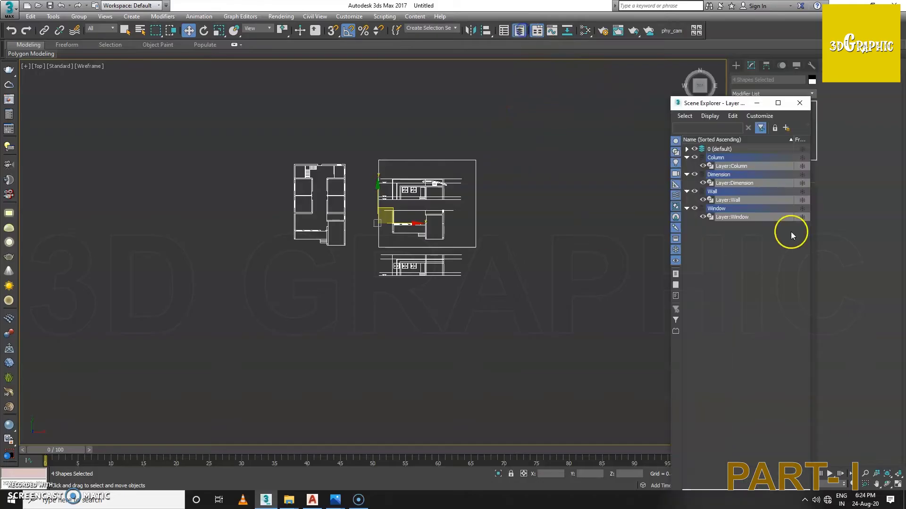
{"action": "left_click", "coordinate": [799, 102]}
{"action": "right_click", "coordinate": [377, 213]}
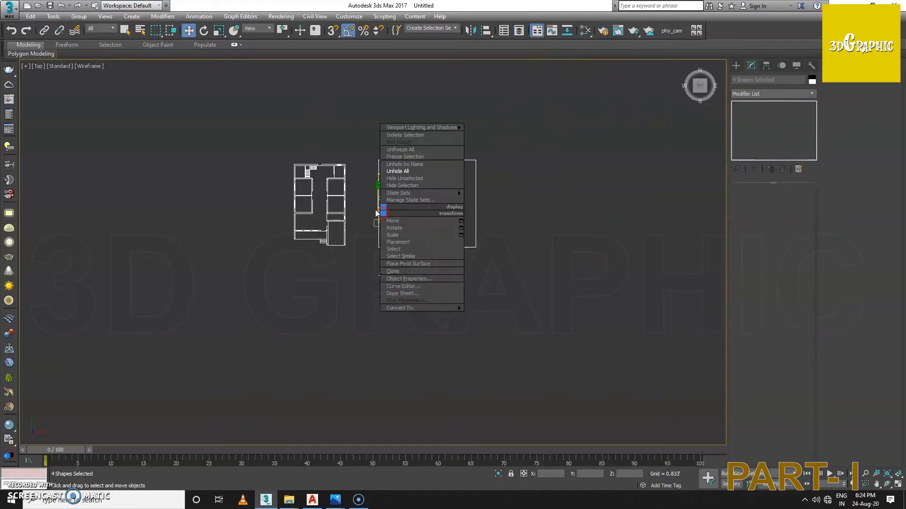
{"action": "left_click", "coordinate": [306, 140]}
{"action": "left_click", "coordinate": [83, 20]}
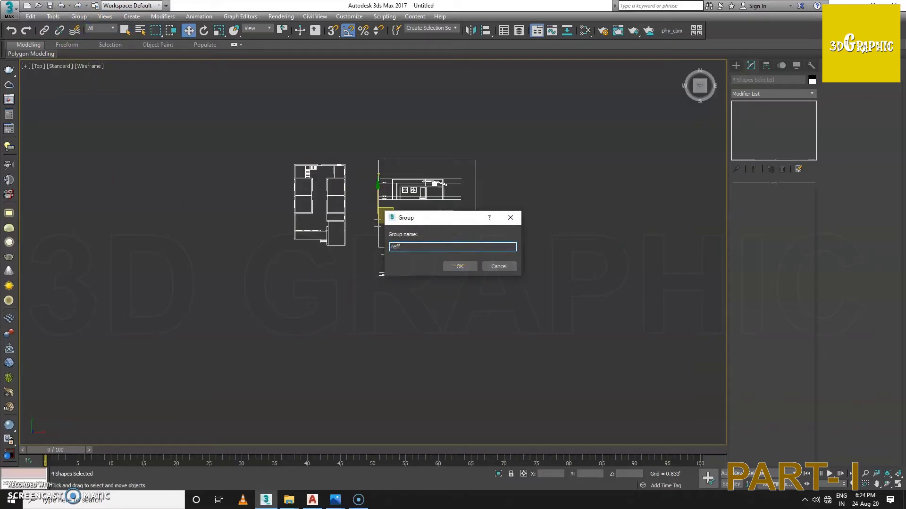
{"action": "key", "text": "Return"}
Move the reff plan group to the world origin with the grid shown
{"action": "key", "text": "g"}
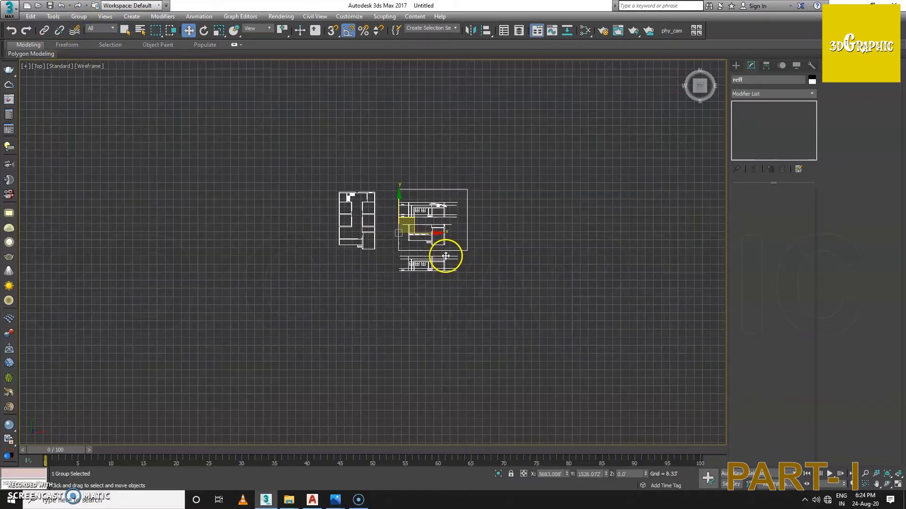
{"action": "scroll", "coordinate": [424, 272], "scroll_direction": "down", "scroll_amount": 10}
{"action": "middle_click_drag", "start_coordinate": [375, 297], "coordinate": [497, 231]}
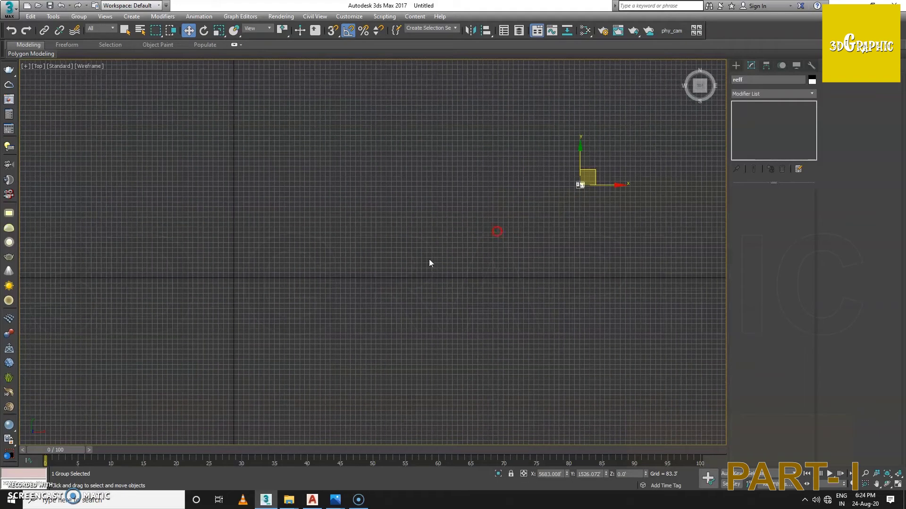
{"action": "left_click_drag", "start_coordinate": [596, 173], "coordinate": [243, 268]}
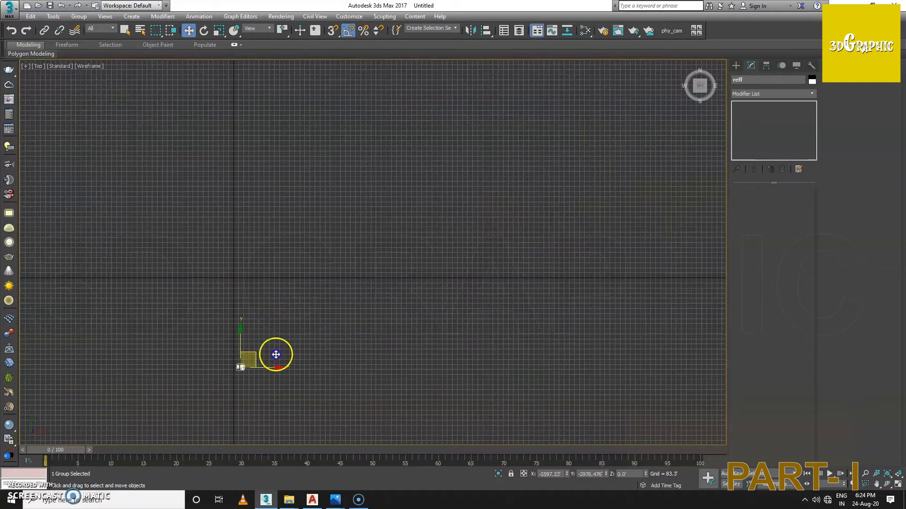
{"action": "scroll", "coordinate": [242, 288], "scroll_direction": "up", "scroll_amount": 5}
{"action": "scroll", "coordinate": [243, 290], "scroll_direction": "up", "scroll_amount": 3}
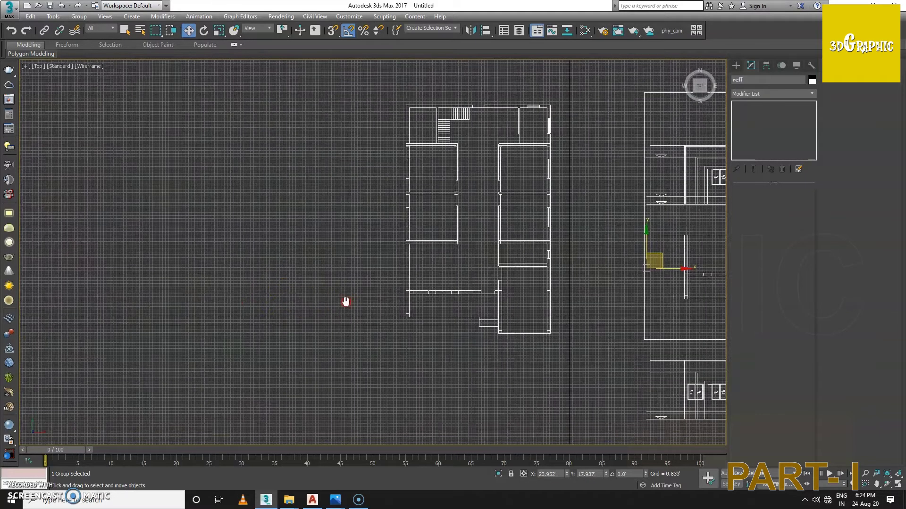
{"action": "scroll", "coordinate": [335, 293], "scroll_direction": "down", "scroll_amount": 3}
{"action": "scroll", "coordinate": [335, 293], "scroll_direction": "up", "scroll_amount": 1}
{"action": "mouse_move", "coordinate": [343, 273]}
{"action": "left_mouse_down"}
{"action": "mouse_move", "coordinate": [344, 298]}
{"action": "mouse_move", "coordinate": [375, 302]}
{"action": "left_mouse_up"}
Hide the grid and zoom the Top view in on the plan
{"action": "key", "text": "g"}
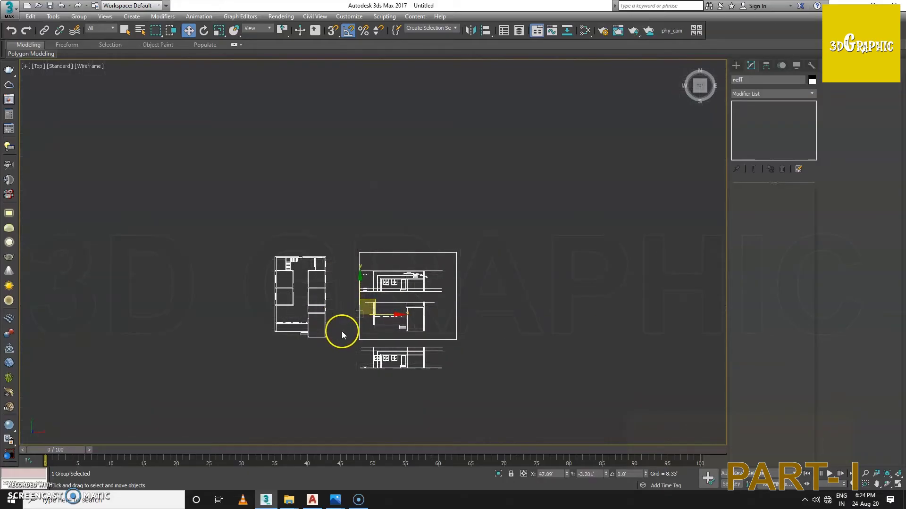
{"action": "scroll", "coordinate": [341, 331], "scroll_direction": "up", "scroll_amount": 2}
{"action": "scroll", "coordinate": [348, 330], "scroll_direction": "up", "scroll_amount": 3}
{"action": "scroll", "coordinate": [330, 321], "scroll_direction": "up", "scroll_amount": 2}
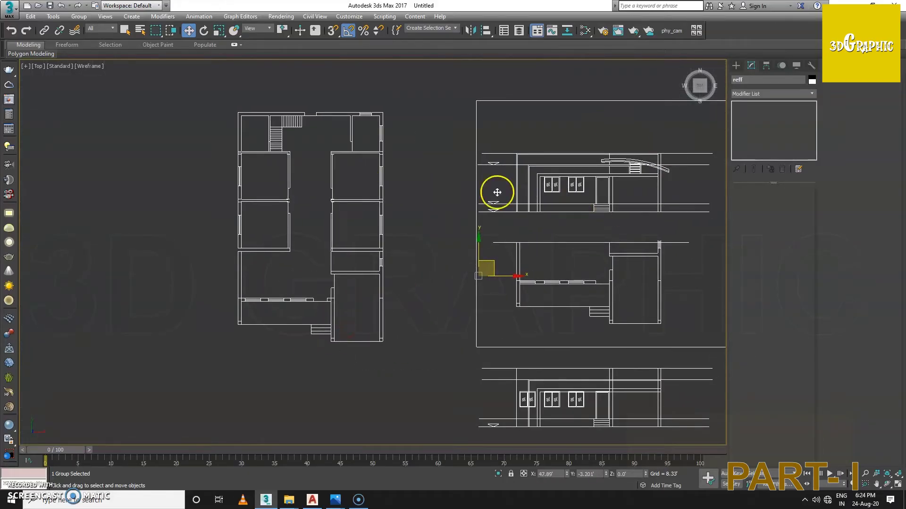
Deselect the plan group and create a new layer named mesh
{"action": "left_click", "coordinate": [405, 91]}
{"action": "left_click", "coordinate": [519, 30]}
{"action": "left_click", "coordinate": [786, 128]}
{"action": "type", "text": "mesh"}
{"action": "key", "text": "Return"}
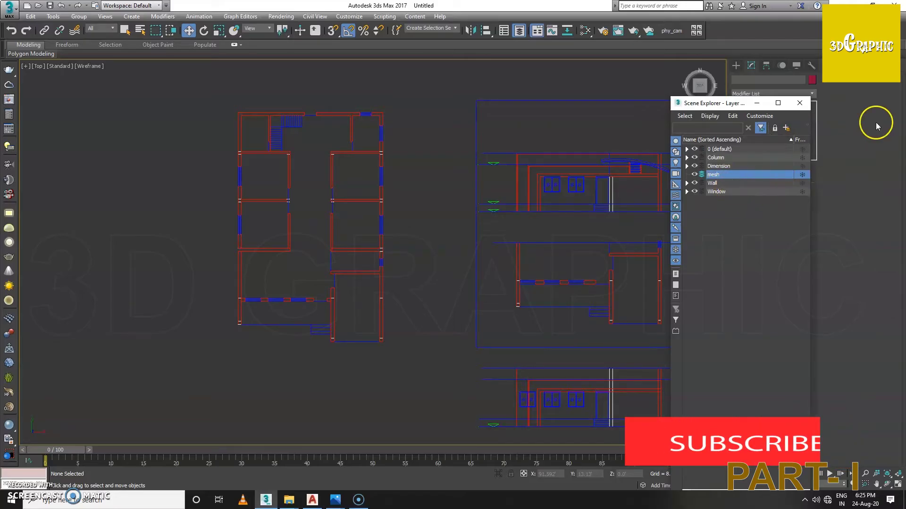
{"action": "left_click", "coordinate": [799, 103]}
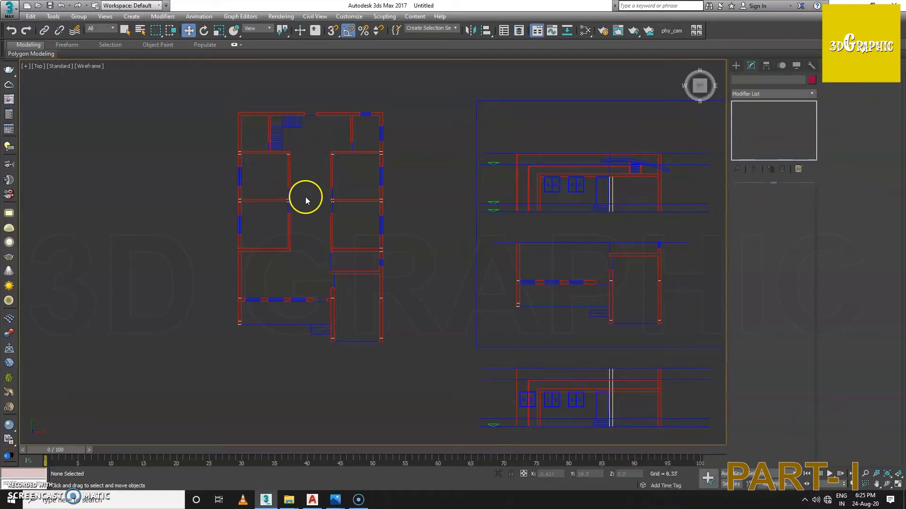
Frame the floor plan's walls in the Top view and start a Standard Primitives Box
{"action": "scroll", "coordinate": [272, 247], "scroll_direction": "up", "scroll_amount": 2}
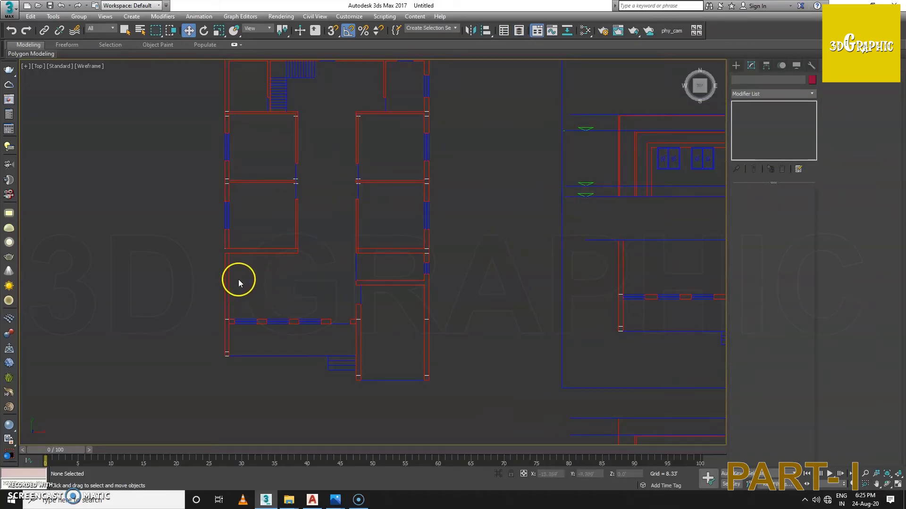
{"action": "middle_click_drag", "start_coordinate": [276, 272], "coordinate": [268, 296]}
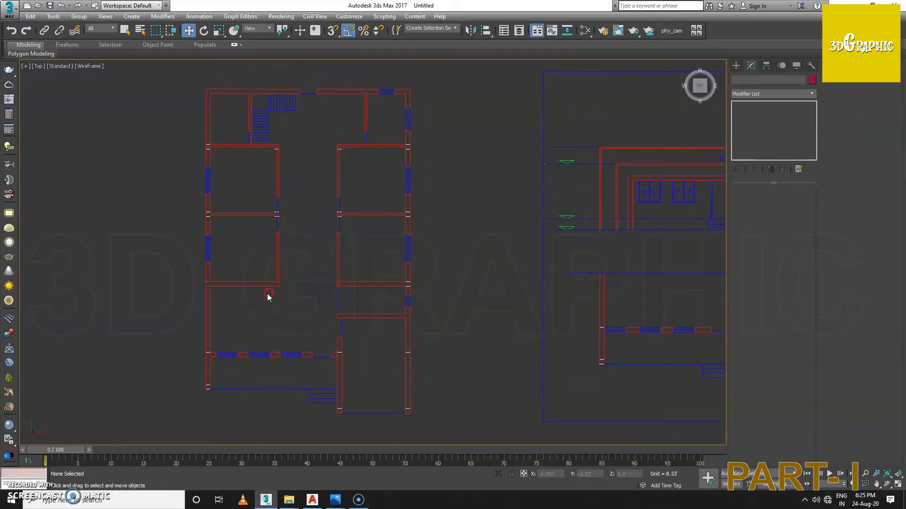
{"action": "left_click", "coordinate": [737, 65]}
{"action": "left_click", "coordinate": [445, 276]}
{"action": "left_click", "coordinate": [753, 123]}
{"action": "middle_click_drag", "start_coordinate": [497, 353], "coordinate": [521, 313]}
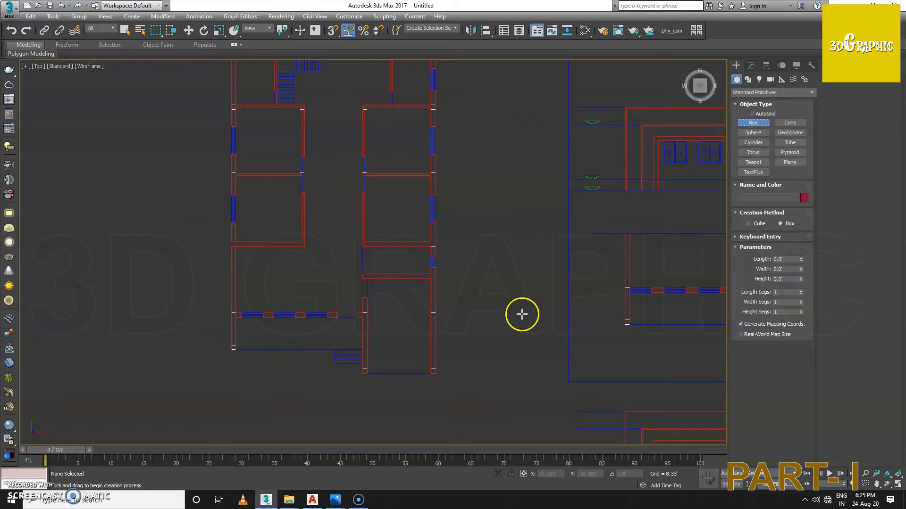
Snap a thin 54.333-long box along the plan's left wall
{"action": "left_click", "coordinate": [334, 35]}
{"action": "scroll", "coordinate": [283, 264], "scroll_direction": "up", "scroll_amount": 5}
{"action": "scroll", "coordinate": [277, 328], "scroll_direction": "down", "scroll_amount": 3}
{"action": "scroll", "coordinate": [279, 332], "scroll_direction": "down", "scroll_amount": 2}
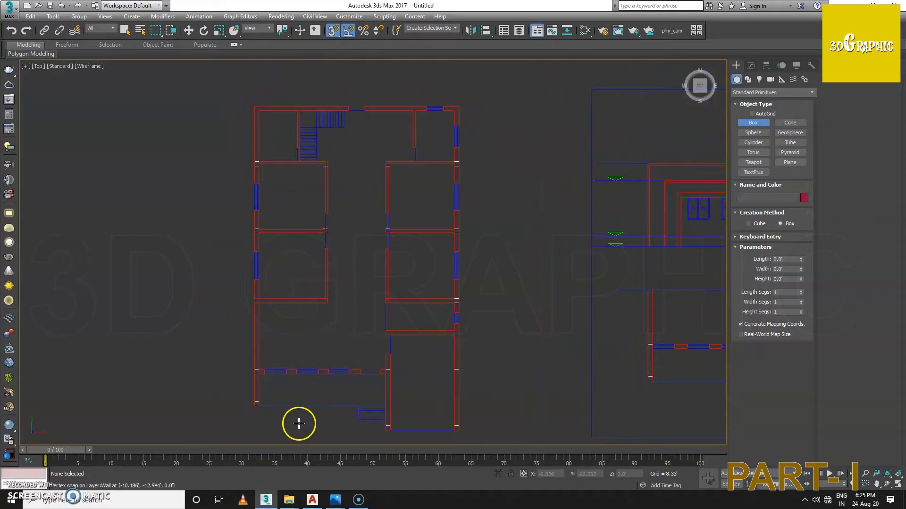
{"action": "mouse_move", "coordinate": [259, 405]}
{"action": "left_mouse_down"}
{"action": "mouse_move", "coordinate": [243, 394]}
{"action": "mouse_move", "coordinate": [253, 104]}
{"action": "left_mouse_up"}
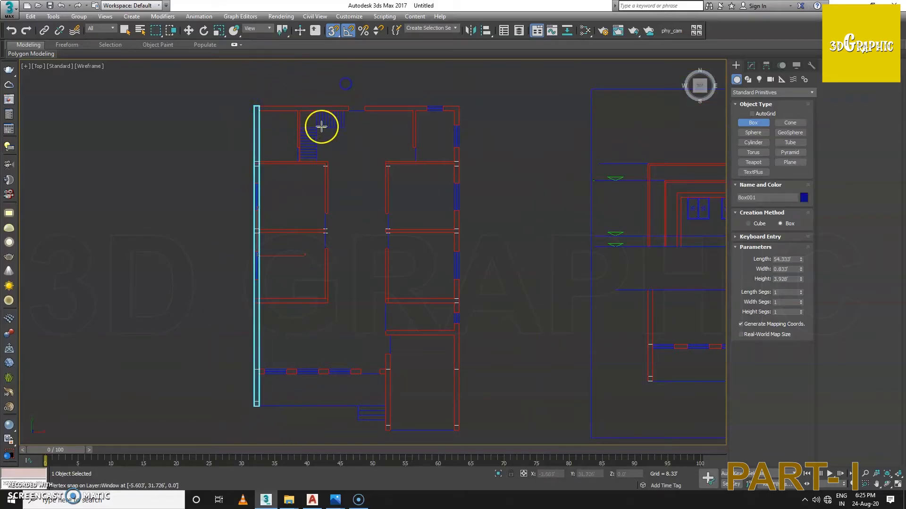
{"action": "key", "text": "w"}
View the box in Perspective with Edged Faces and raise its height to 6.991'
{"action": "key", "text": "p"}
{"action": "middle_click_drag", "start_coordinate": [338, 174], "coordinate": [293, 235], "text": "alt"}
{"action": "key", "text": "F4"}
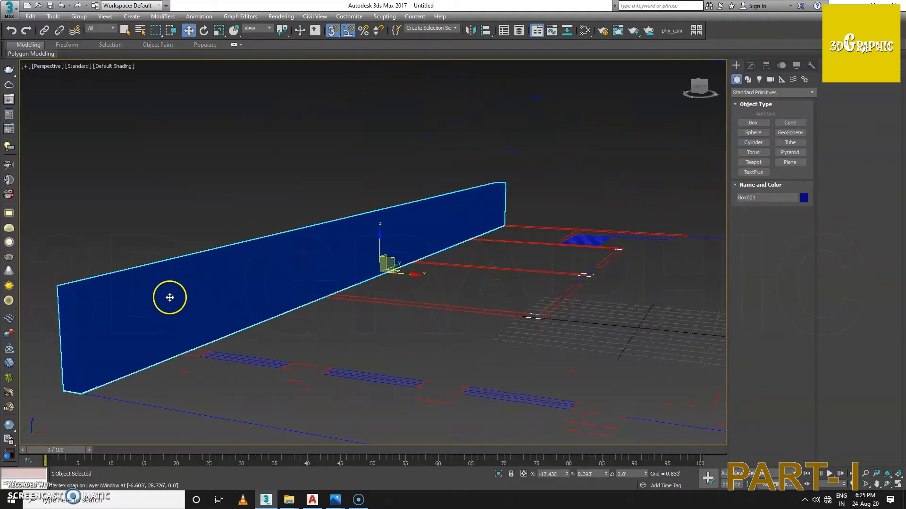
{"action": "left_click", "coordinate": [751, 65]}
{"action": "left_click_drag", "start_coordinate": [801, 222], "coordinate": [816, 186]}
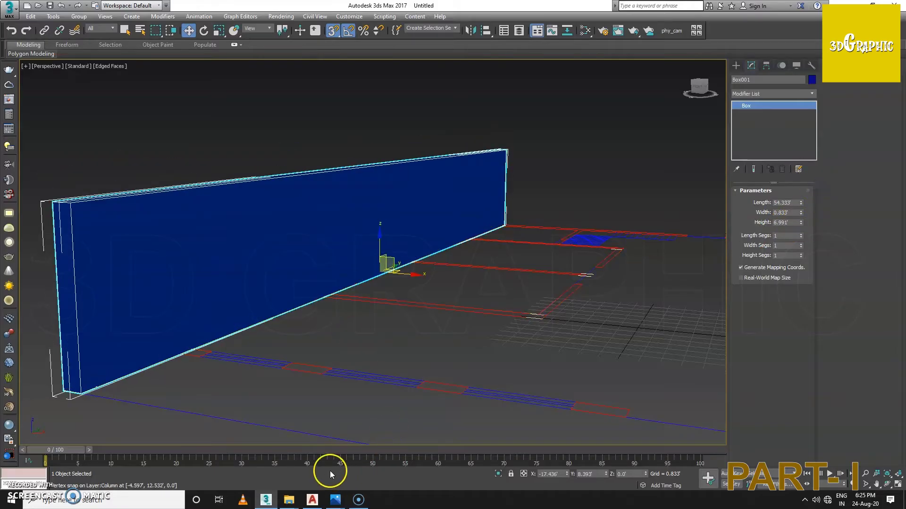
Switch to AutoCAD and zoom in on the elevation drawing
{"action": "left_click", "coordinate": [312, 500]}
{"action": "middle_click_drag", "start_coordinate": [390, 233], "coordinate": [303, 257]}
{"action": "scroll", "coordinate": [395, 196], "scroll_direction": "up", "scroll_amount": 3}
{"action": "scroll", "coordinate": [333, 253], "scroll_direction": "up", "scroll_amount": 2}
{"action": "scroll", "coordinate": [132, 261], "scroll_direction": "up", "scroll_amount": 1}
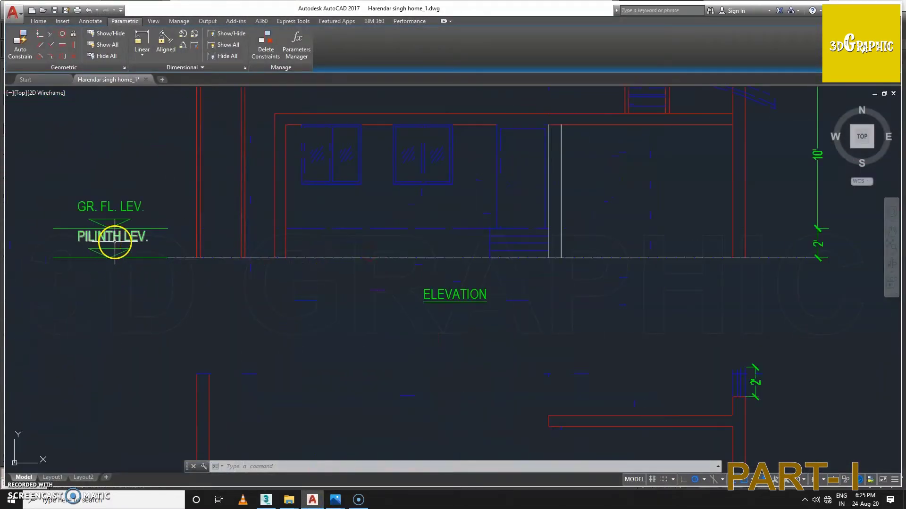
{"action": "scroll", "coordinate": [132, 261], "scroll_direction": "down", "scroll_amount": 5}
{"action": "scroll", "coordinate": [240, 259], "scroll_direction": "up", "scroll_amount": 5}
{"action": "middle_click_drag", "start_coordinate": [240, 260], "coordinate": [422, 288]}
{"action": "scroll", "coordinate": [422, 223], "scroll_direction": "down", "scroll_amount": 1}
{"action": "scroll", "coordinate": [239, 215], "scroll_direction": "up", "scroll_amount": 1}
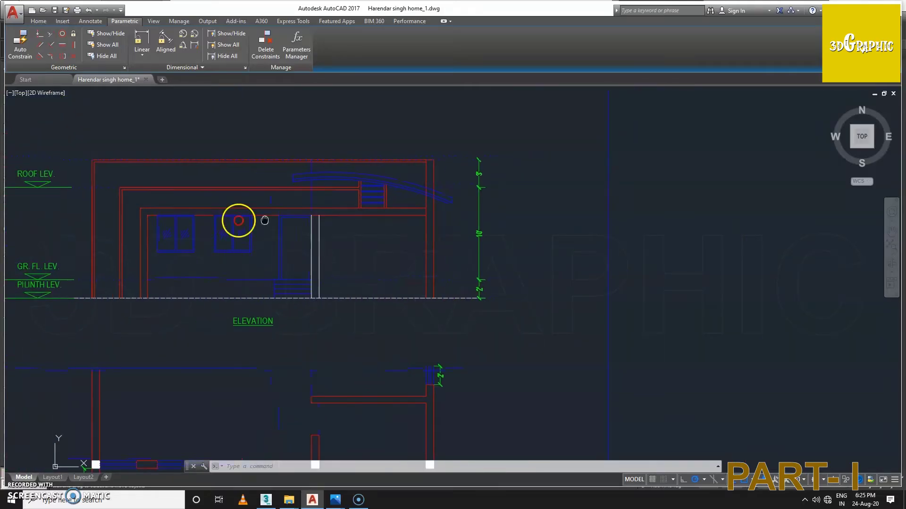
{"action": "scroll", "coordinate": [238, 215], "scroll_direction": "down", "scroll_amount": 1}
{"action": "scroll", "coordinate": [122, 198], "scroll_direction": "up", "scroll_amount": 1}
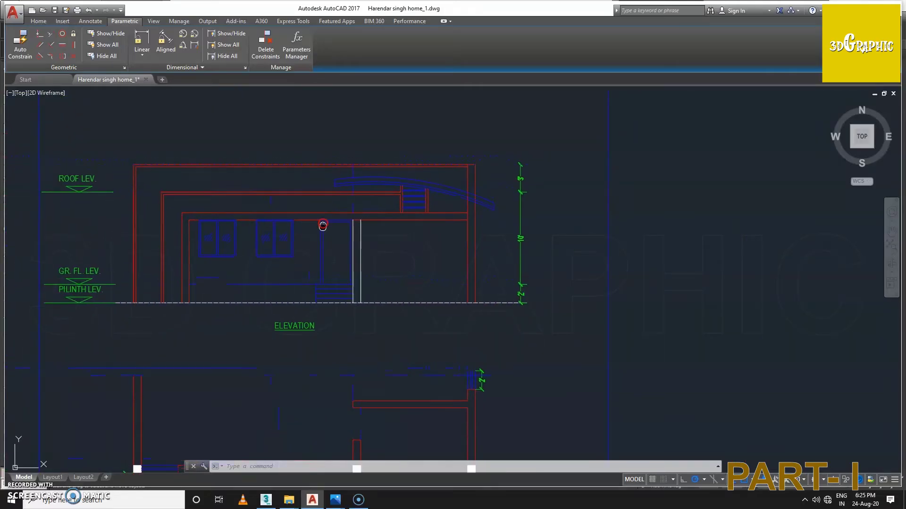
{"action": "middle_click_drag", "start_coordinate": [72, 175], "coordinate": [62, 220]}
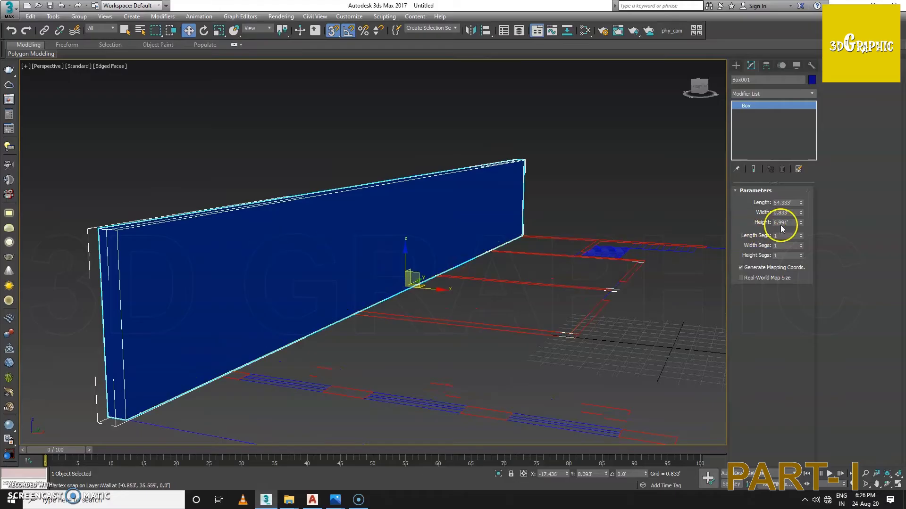
Set the wall box height to 15'
{"action": "double_click", "coordinate": [786, 222]}
{"action": "type", "text": "15"}
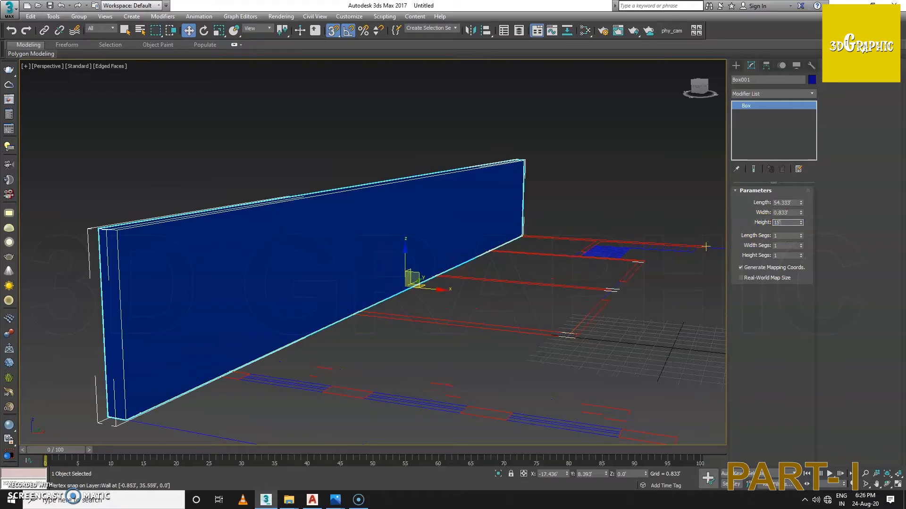
{"action": "key", "text": "Return"}
{"action": "scroll", "coordinate": [417, 277], "scroll_direction": "down", "scroll_amount": 3}
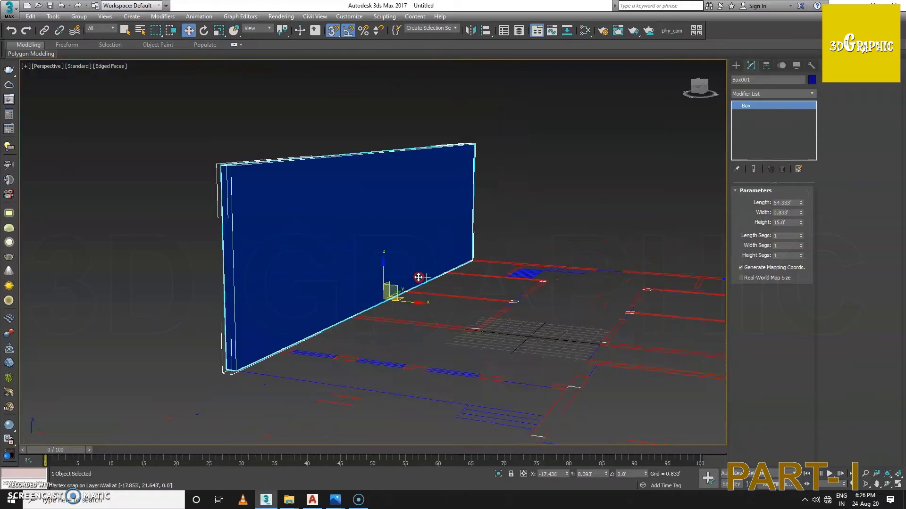
{"action": "scroll", "coordinate": [411, 285], "scroll_direction": "down", "scroll_amount": 2}
Orbit to face the wall, add an Edit Poly modifier and enter Edge level
{"action": "middle_click_drag", "start_coordinate": [412, 286], "coordinate": [336, 283], "text": "alt"}
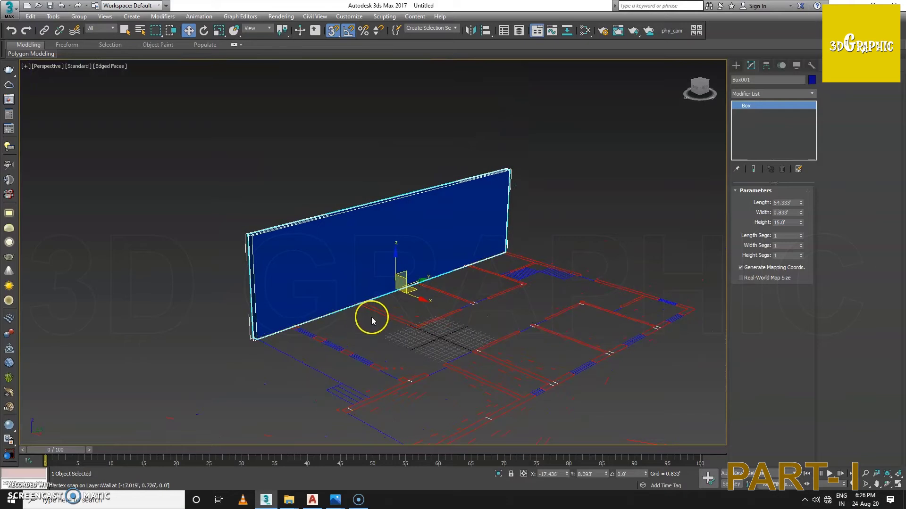
{"action": "mouse_move", "coordinate": [423, 283]}
{"action": "middle_mouse_down", "text": "alt"}
{"action": "mouse_move", "coordinate": [371, 289]}
{"action": "mouse_move", "coordinate": [439, 281]}
{"action": "mouse_move", "coordinate": [350, 287]}
{"action": "middle_mouse_up", "text": "alt"}
{"action": "left_click", "coordinate": [773, 94]}
{"action": "left_click", "coordinate": [759, 266]}
Select the wall's long horizontal edges and apply Connect to them
{"action": "middle_click_drag", "start_coordinate": [486, 196], "coordinate": [486, 211], "text": "alt"}
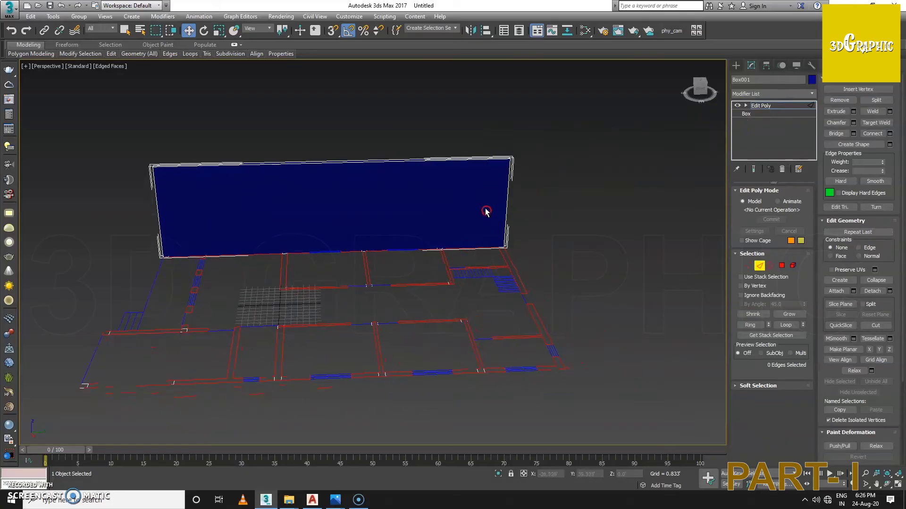
{"action": "right_click", "coordinate": [397, 250]}
{"action": "left_click", "coordinate": [331, 281]}
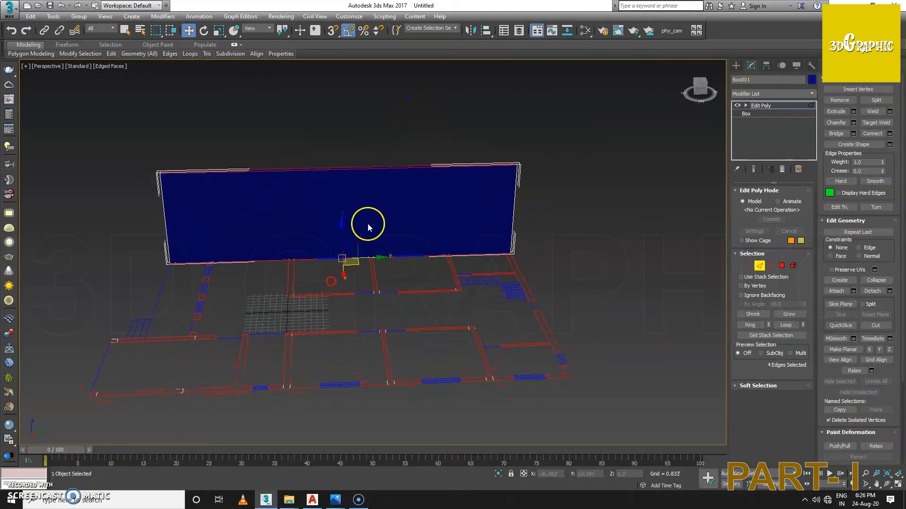
{"action": "right_click", "coordinate": [387, 194]}
{"action": "left_click", "coordinate": [307, 225]}
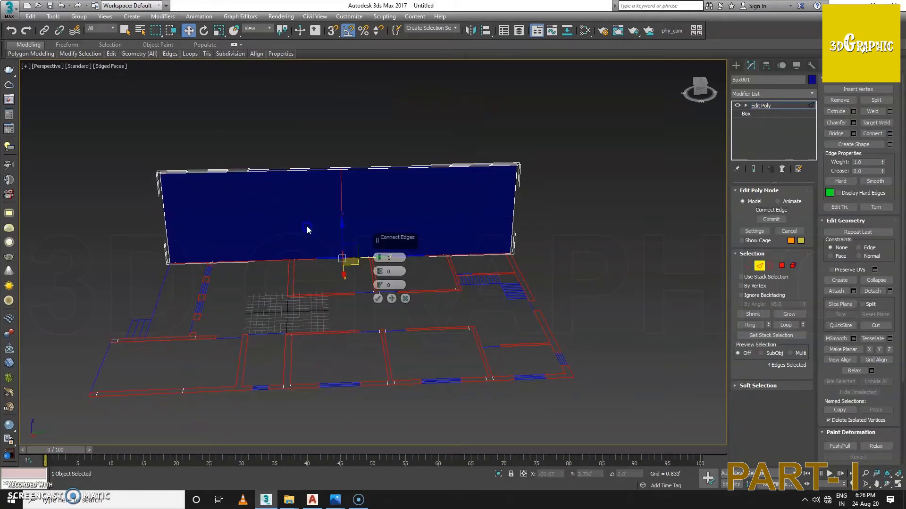
Set Connect to 3 segments, commit, and slide the three new edges left
{"action": "scroll", "coordinate": [218, 269], "scroll_direction": "up", "scroll_amount": 3}
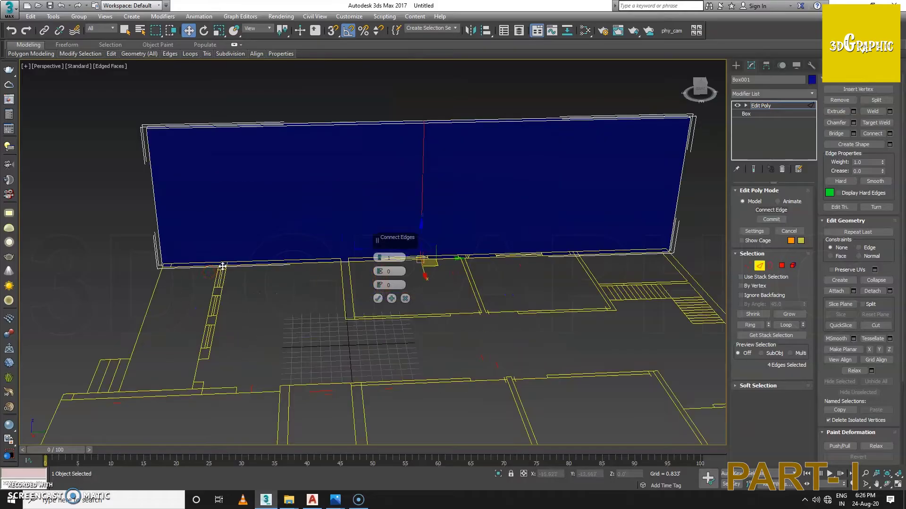
{"action": "middle_click_drag", "start_coordinate": [216, 299], "coordinate": [192, 297]}
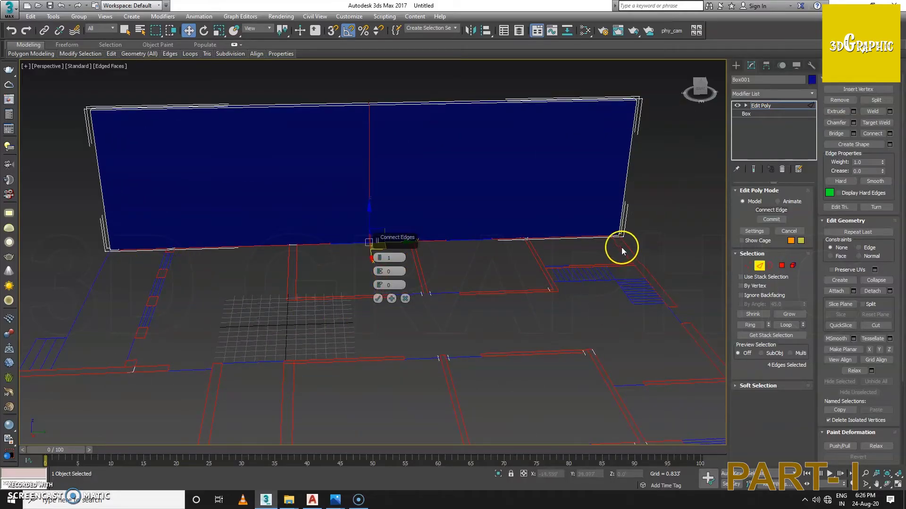
{"action": "left_click_drag", "start_coordinate": [380, 259], "coordinate": [380, 259]}
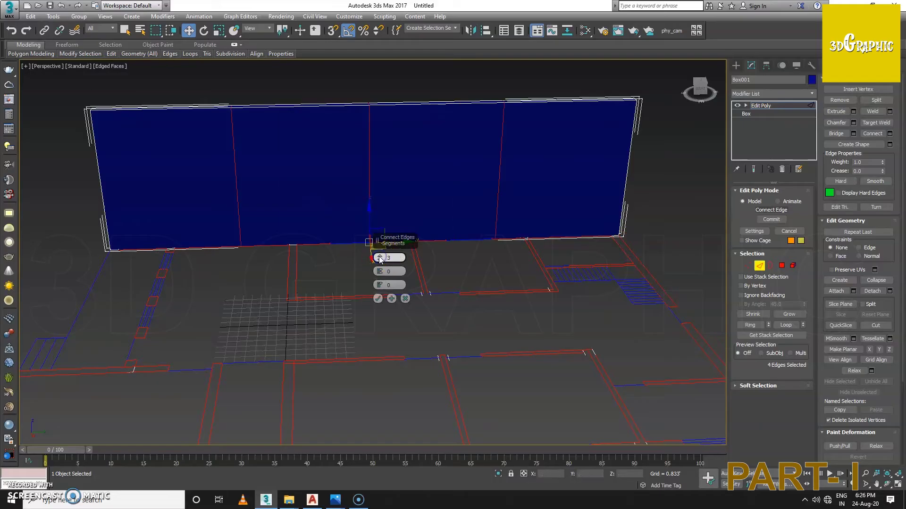
{"action": "left_click", "coordinate": [377, 299]}
{"action": "middle_click_drag", "start_coordinate": [270, 232], "coordinate": [300, 248]}
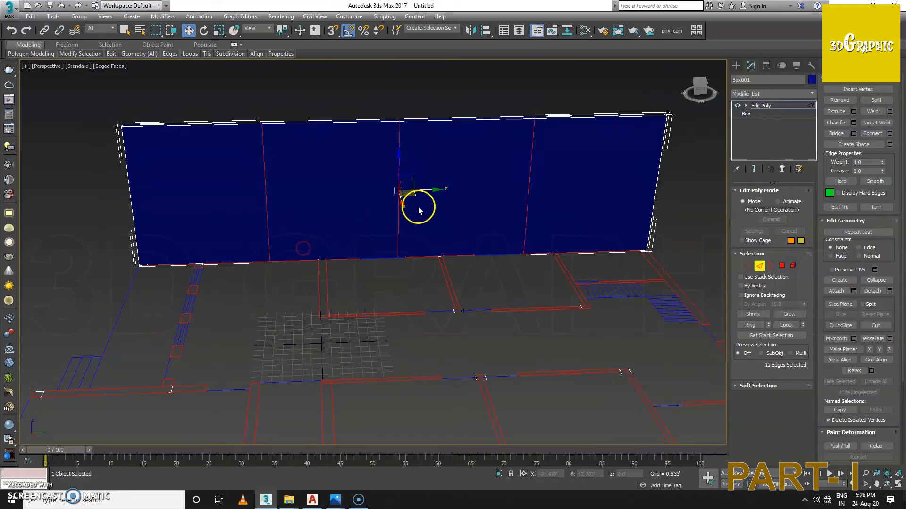
{"action": "left_click_drag", "start_coordinate": [433, 191], "coordinate": [360, 194]}
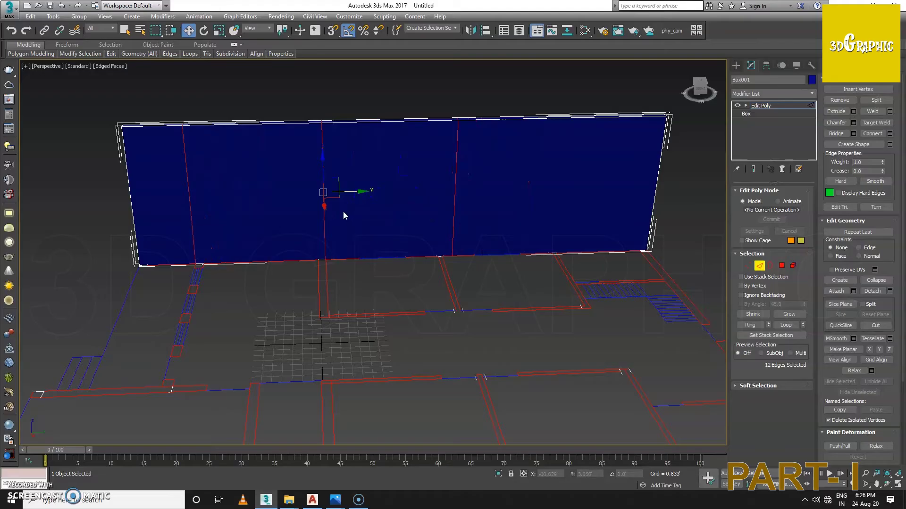
Switch to the Top view, zoom in, and lock the wall's edge selection
{"action": "key", "text": "t"}
{"action": "scroll", "coordinate": [319, 210], "scroll_direction": "up", "scroll_amount": 2}
{"action": "scroll", "coordinate": [304, 216], "scroll_direction": "up", "scroll_amount": 2}
{"action": "scroll", "coordinate": [298, 223], "scroll_direction": "up", "scroll_amount": 2}
{"action": "scroll", "coordinate": [289, 221], "scroll_direction": "up", "scroll_amount": 2}
{"action": "middle_click_drag", "start_coordinate": [289, 222], "coordinate": [293, 232]}
{"action": "key", "text": "space"}
{"action": "left_click_drag", "start_coordinate": [344, 222], "coordinate": [347, 216]}
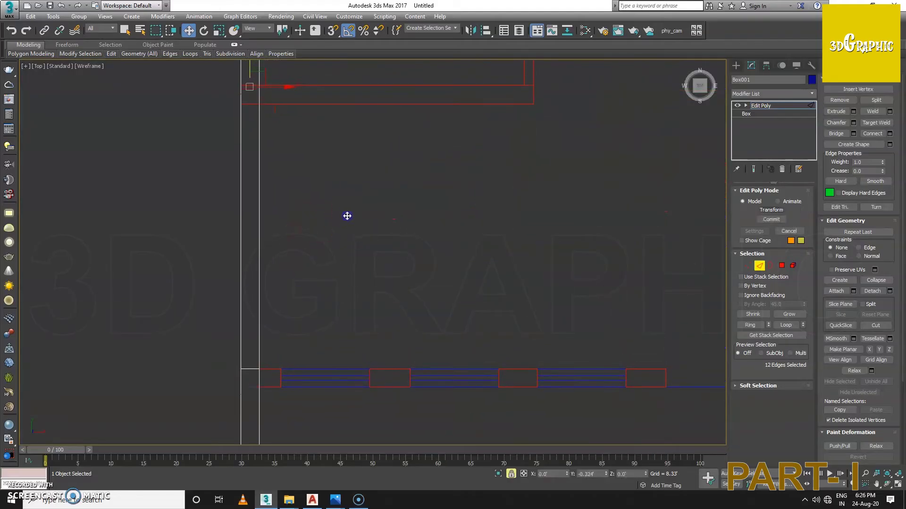
{"action": "key", "text": "space"}
{"action": "left_click", "coordinate": [341, 355]}
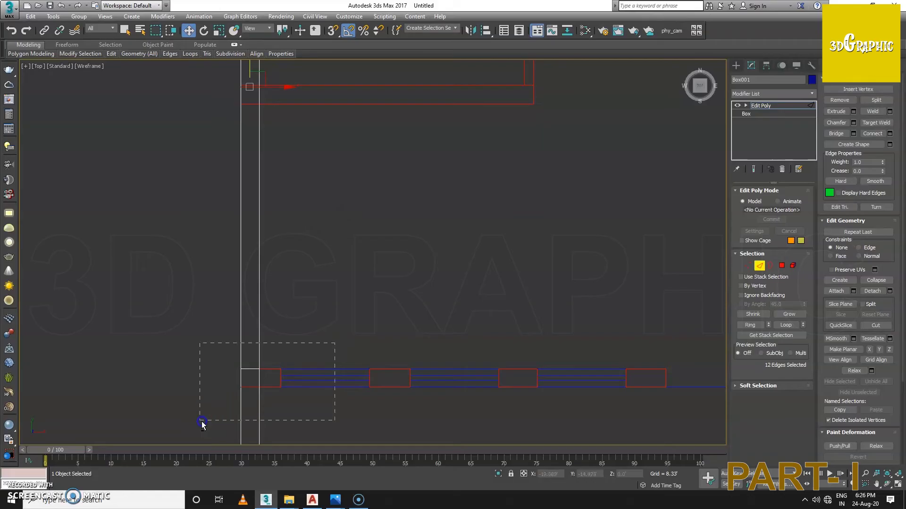
{"action": "key", "text": "space"}
{"action": "middle_click_drag", "start_coordinate": [366, 165], "coordinate": [366, 192]}
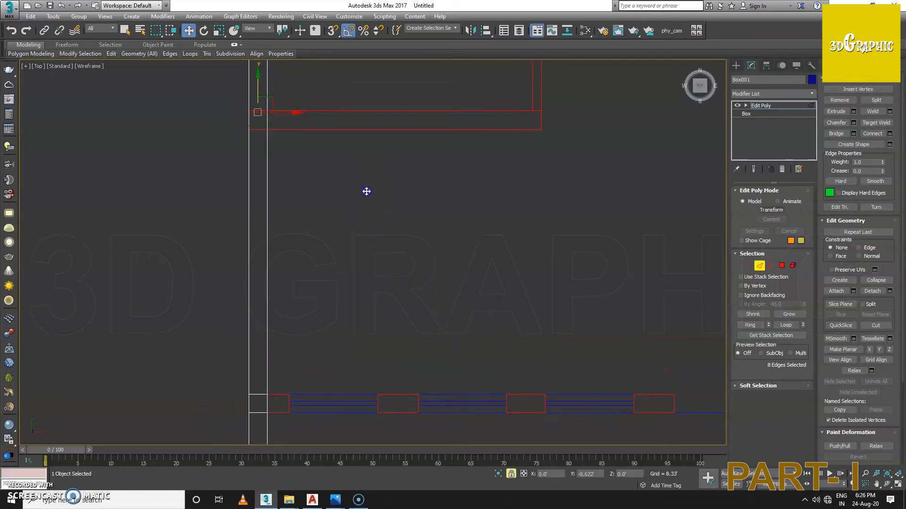
Move the selected edges onto the plan's window-opening wall lines
{"action": "middle_click_drag", "start_coordinate": [327, 372], "coordinate": [327, 148]}
{"action": "scroll", "coordinate": [327, 147], "scroll_direction": "up", "scroll_amount": 3}
{"action": "middle_click_drag", "start_coordinate": [293, 178], "coordinate": [356, 162]}
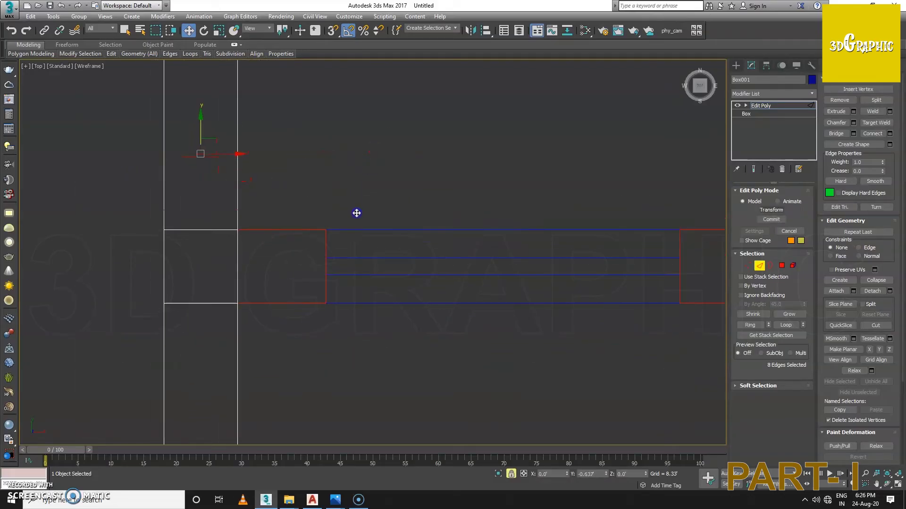
{"action": "left_click_drag", "start_coordinate": [349, 235], "coordinate": [349, 238]}
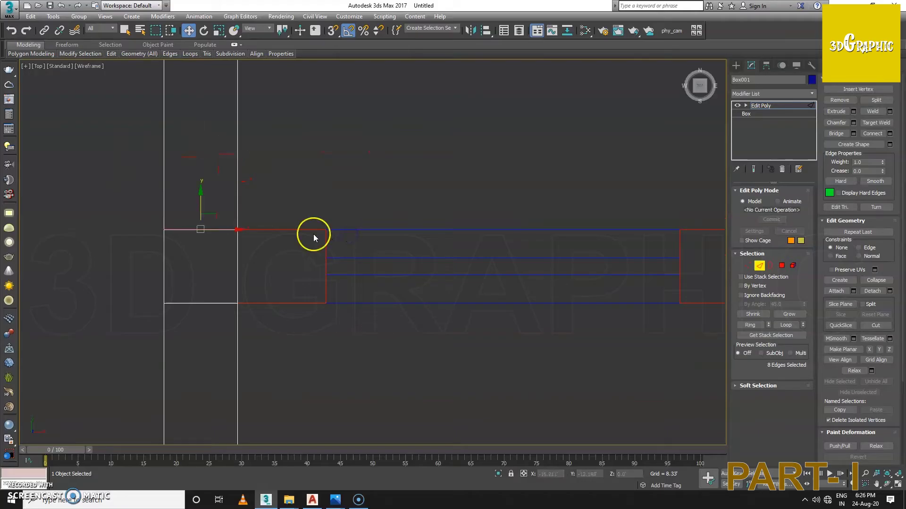
{"action": "scroll", "coordinate": [308, 224], "scroll_direction": "down", "scroll_amount": 2}
{"action": "middle_click_drag", "start_coordinate": [338, 339], "coordinate": [315, 277]}
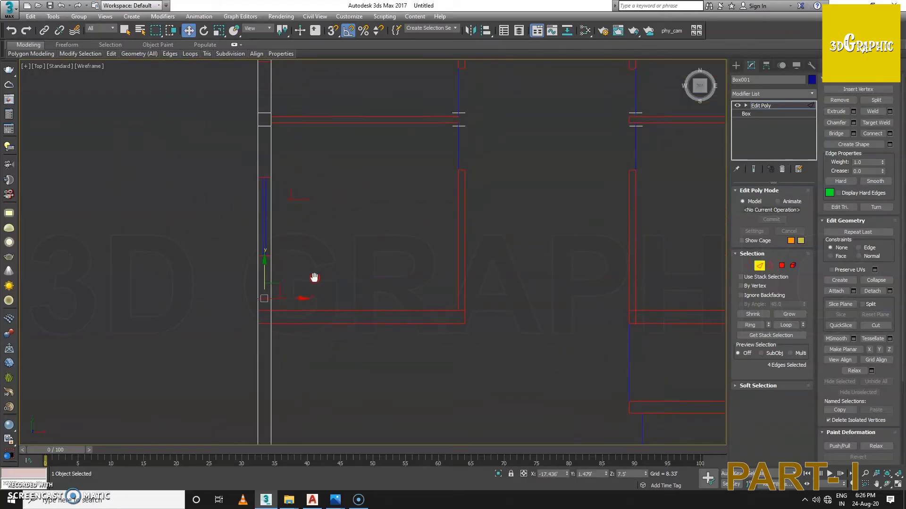
{"action": "left_click_drag", "start_coordinate": [344, 136], "coordinate": [301, 263]}
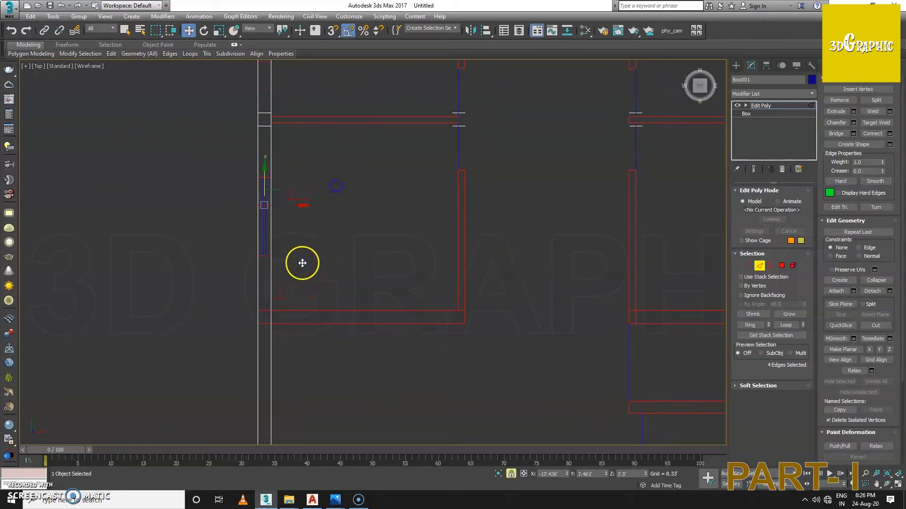
{"action": "middle_click_drag", "start_coordinate": [281, 121], "coordinate": [299, 341]}
Align the edges with the wall near the stairs, then show Perspective at Polygon level
{"action": "left_click_drag", "start_coordinate": [263, 344], "coordinate": [268, 313]}
{"action": "scroll", "coordinate": [297, 170], "scroll_direction": "down", "scroll_amount": 3}
{"action": "scroll", "coordinate": [294, 294], "scroll_direction": "down", "scroll_amount": 2}
{"action": "scroll", "coordinate": [253, 222], "scroll_direction": "up", "scroll_amount": 5}
{"action": "scroll", "coordinate": [257, 258], "scroll_direction": "up", "scroll_amount": 1}
{"action": "scroll", "coordinate": [257, 259], "scroll_direction": "down", "scroll_amount": 2}
{"action": "left_click_drag", "start_coordinate": [239, 376], "coordinate": [234, 388]}
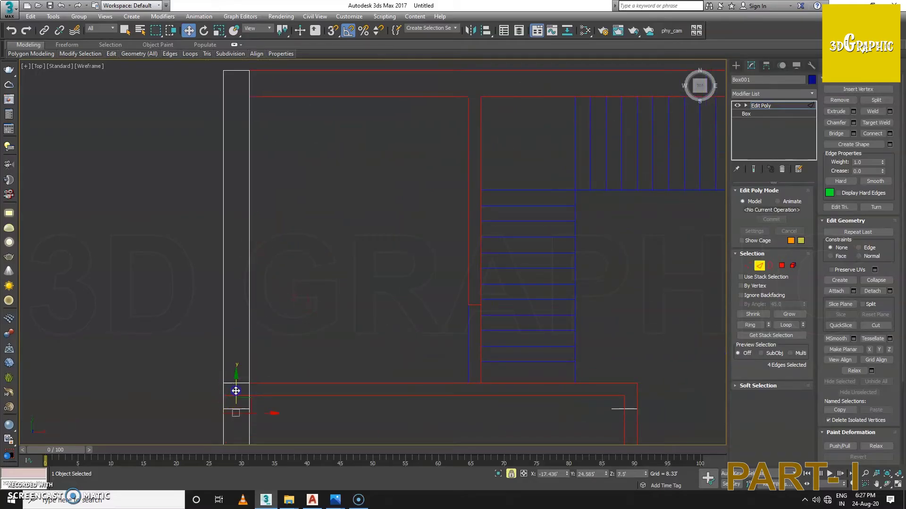
{"action": "key", "text": "p"}
{"action": "key", "text": "4"}
{"action": "mouse_move", "coordinate": [241, 78]}
{"action": "middle_mouse_down", "text": "alt"}
{"action": "mouse_move", "coordinate": [162, 256]}
{"action": "mouse_move", "coordinate": [222, 231]}
{"action": "mouse_move", "coordinate": [207, 203]}
{"action": "middle_mouse_up", "text": "alt"}
Extrude the wall's narrow end face and slide it along X to line up with the plan
{"action": "left_click", "coordinate": [162, 256]}
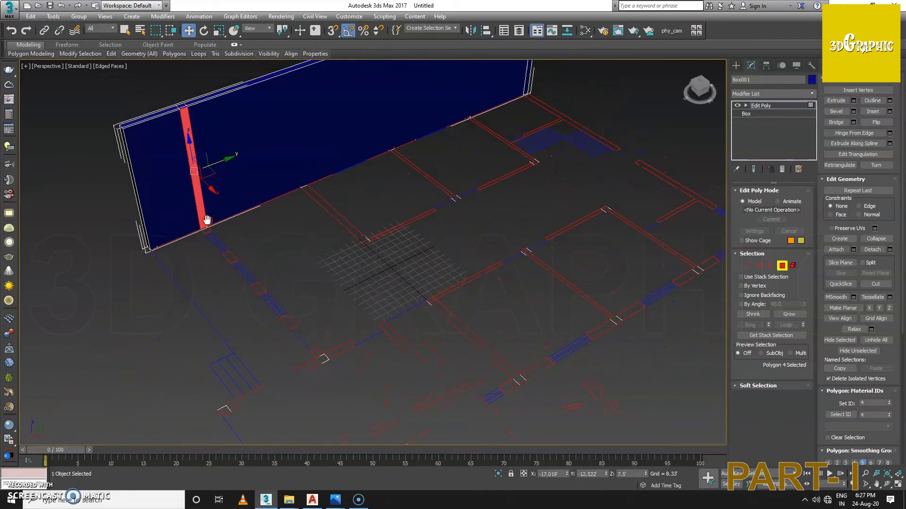
{"action": "right_click", "coordinate": [196, 183]}
{"action": "left_click", "coordinate": [125, 206]}
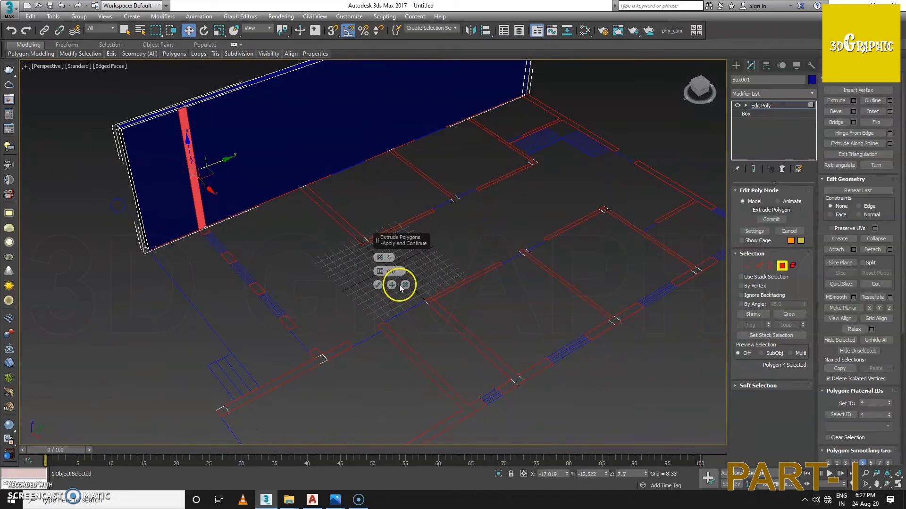
{"action": "left_click_drag", "start_coordinate": [379, 272], "coordinate": [374, 189]}
{"action": "left_click", "coordinate": [378, 285]}
{"action": "middle_click_drag", "start_coordinate": [378, 285], "coordinate": [233, 202], "text": "alt"}
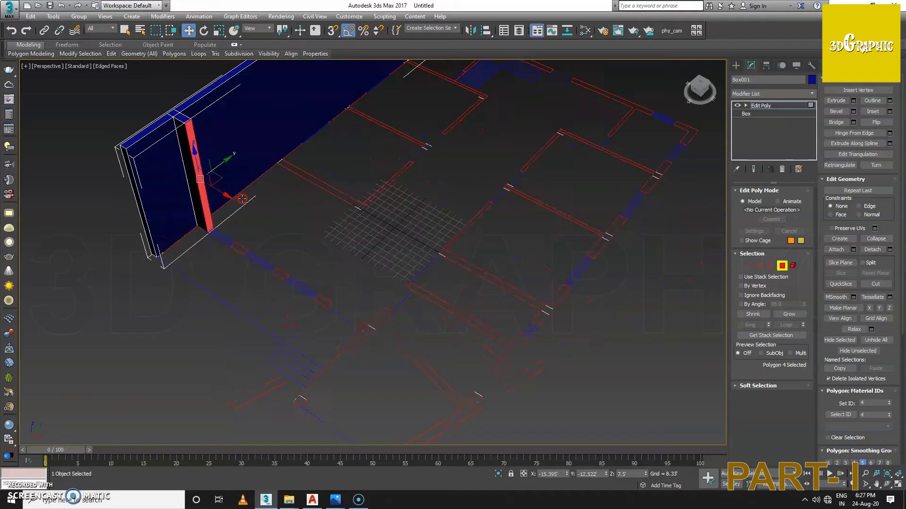
{"action": "left_click_drag", "start_coordinate": [229, 194], "coordinate": [404, 281]}
{"action": "scroll", "coordinate": [397, 303], "scroll_direction": "up", "scroll_amount": 4}
{"action": "scroll", "coordinate": [367, 277], "scroll_direction": "up", "scroll_amount": 3}
{"action": "scroll", "coordinate": [367, 277], "scroll_direction": "down", "scroll_amount": 1}
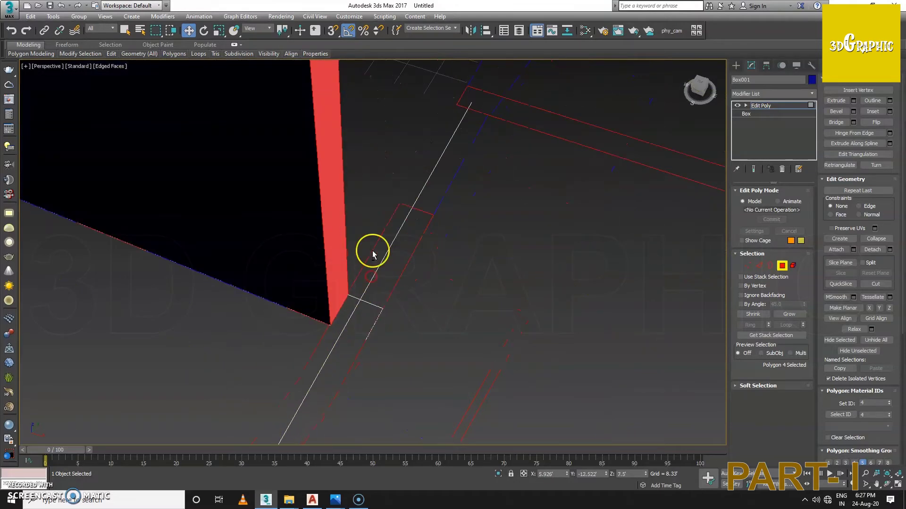
{"action": "scroll", "coordinate": [370, 250], "scroll_direction": "down", "scroll_amount": 3}
{"action": "mouse_move", "coordinate": [333, 216]}
{"action": "middle_mouse_down", "text": "alt"}
{"action": "mouse_move", "coordinate": [329, 257]}
{"action": "mouse_move", "coordinate": [357, 211]}
{"action": "middle_mouse_up", "text": "alt"}
{"action": "left_click_drag", "start_coordinate": [352, 197], "coordinate": [344, 197]}
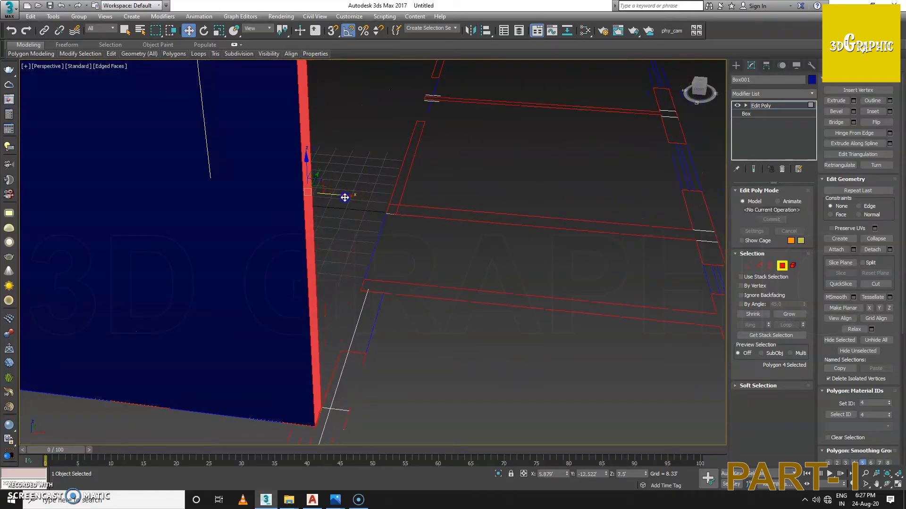
Extrude the end face a second time with a 1.0' height
{"action": "right_click", "coordinate": [304, 206]}
{"action": "left_click", "coordinate": [226, 231]}
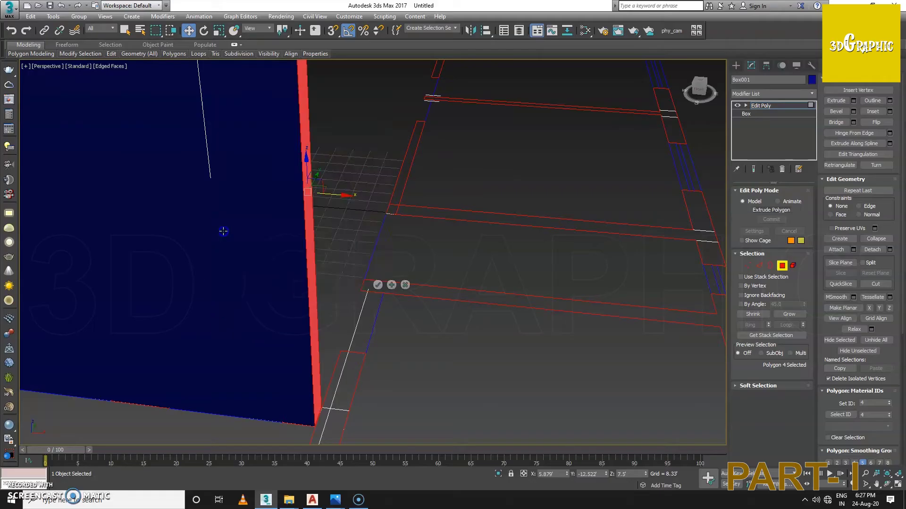
{"action": "middle_click_drag", "start_coordinate": [376, 327], "coordinate": [353, 268]}
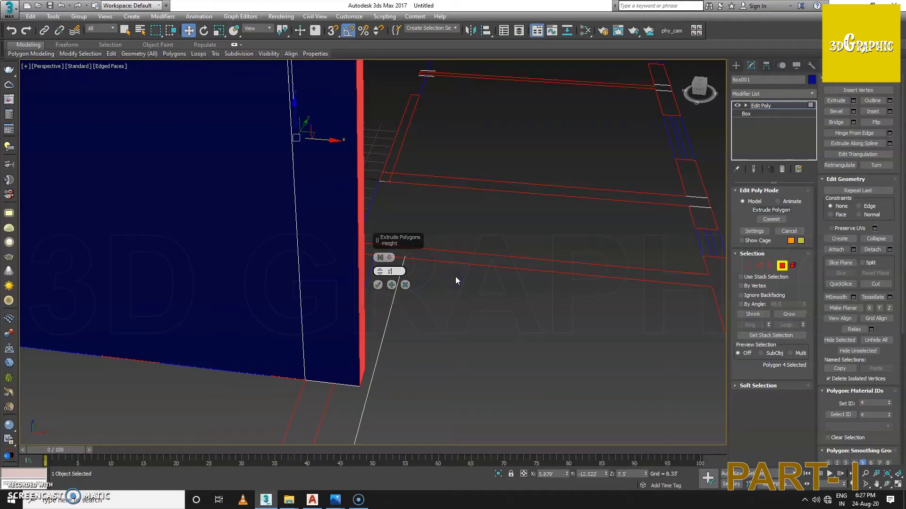
{"action": "key", "text": "Return"}
{"action": "left_click", "coordinate": [378, 286]}
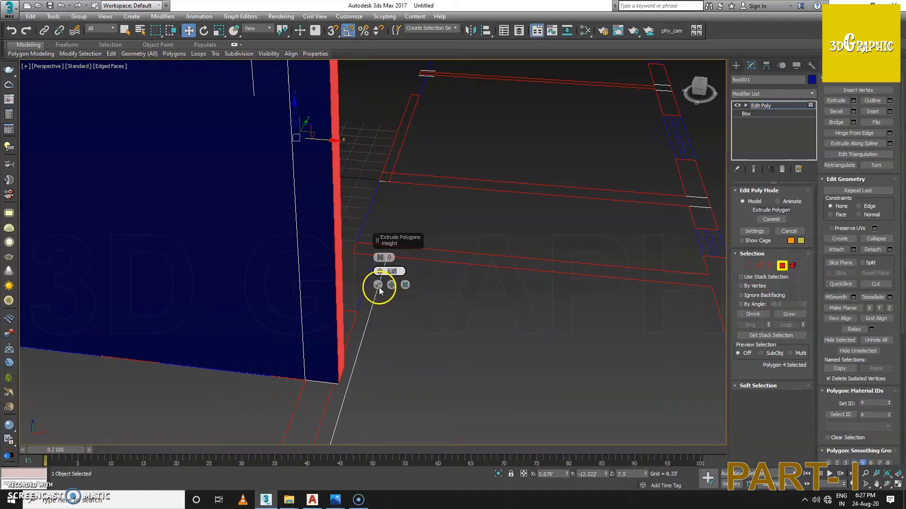
{"action": "middle_click_drag", "start_coordinate": [344, 222], "coordinate": [369, 211], "text": "alt"}
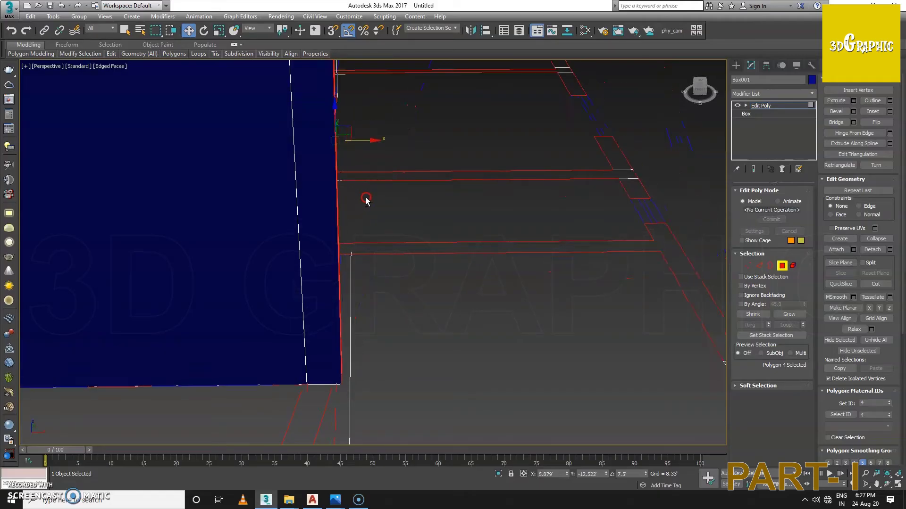
{"action": "left_click", "coordinate": [373, 142]}
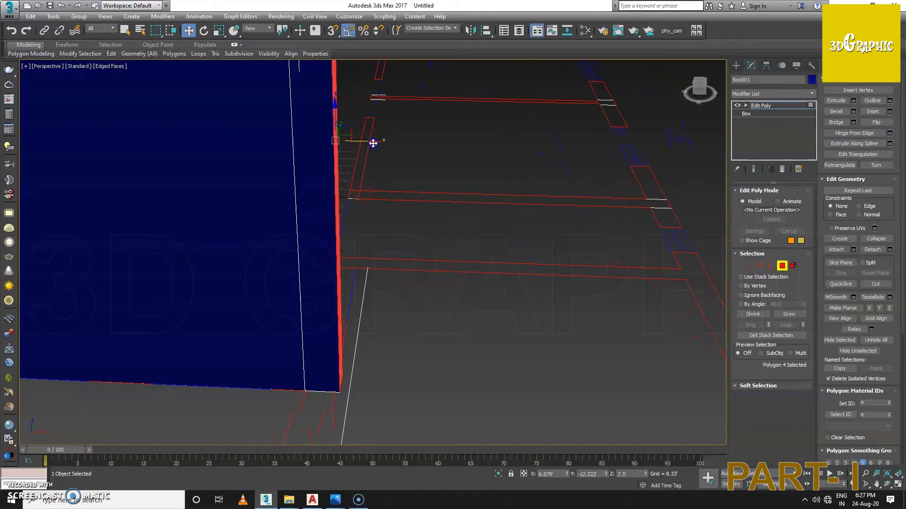
{"action": "mouse_move", "coordinate": [369, 142]}
{"action": "middle_mouse_down", "text": "alt"}
{"action": "mouse_move", "coordinate": [338, 199]}
{"action": "mouse_move", "coordinate": [428, 265]}
{"action": "mouse_move", "coordinate": [323, 211]}
{"action": "middle_mouse_up", "text": "alt"}
{"action": "left_click", "coordinate": [348, 234]}
Extrude the selected face upward into a pillar and move it along Y
{"action": "right_click", "coordinate": [322, 211]}
{"action": "left_click", "coordinate": [256, 245]}
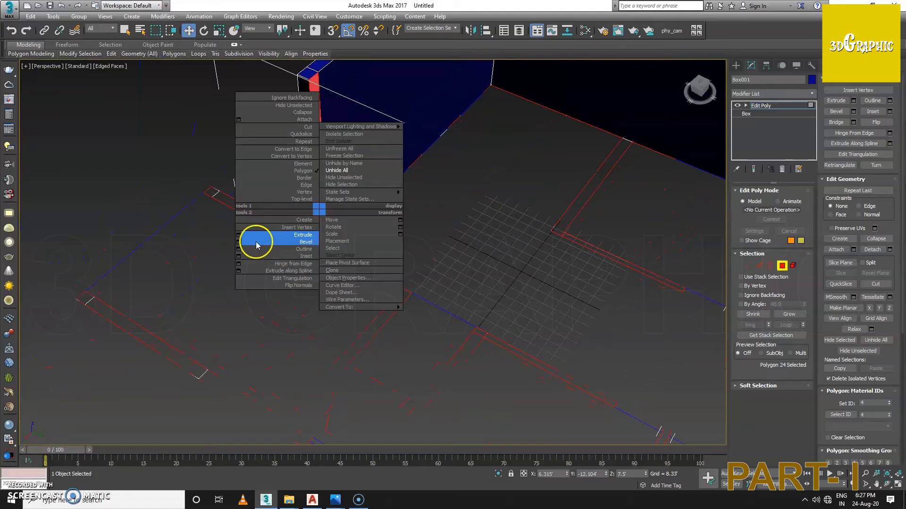
{"action": "left_click", "coordinate": [238, 234]}
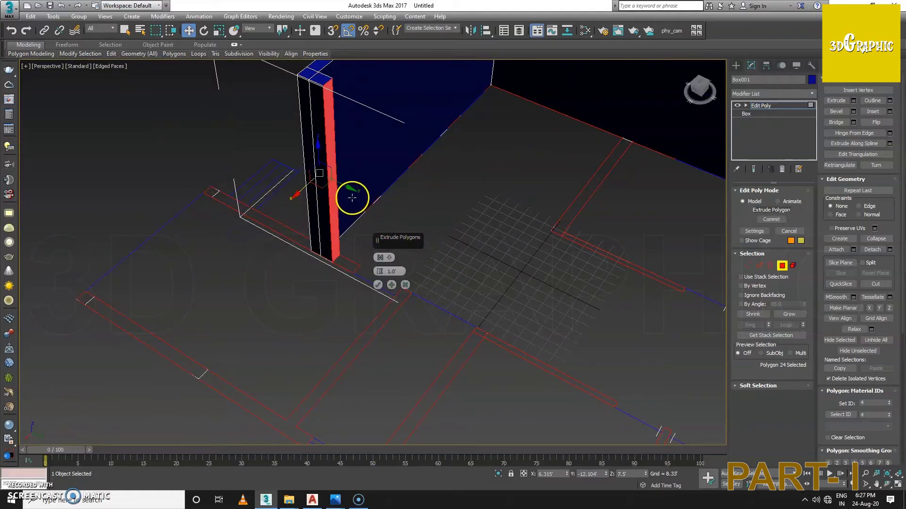
{"action": "left_click_drag", "start_coordinate": [380, 273], "coordinate": [383, 282]}
{"action": "left_click", "coordinate": [378, 285]}
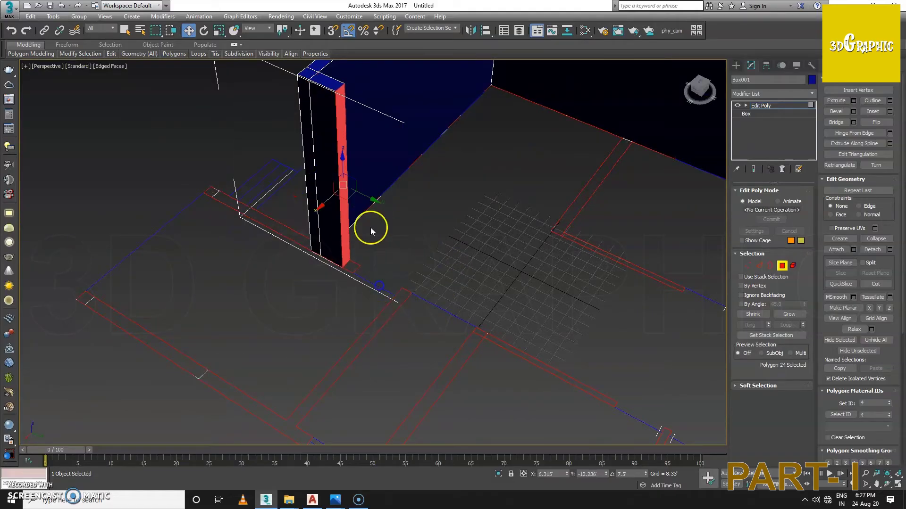
{"action": "left_click_drag", "start_coordinate": [370, 203], "coordinate": [427, 231]}
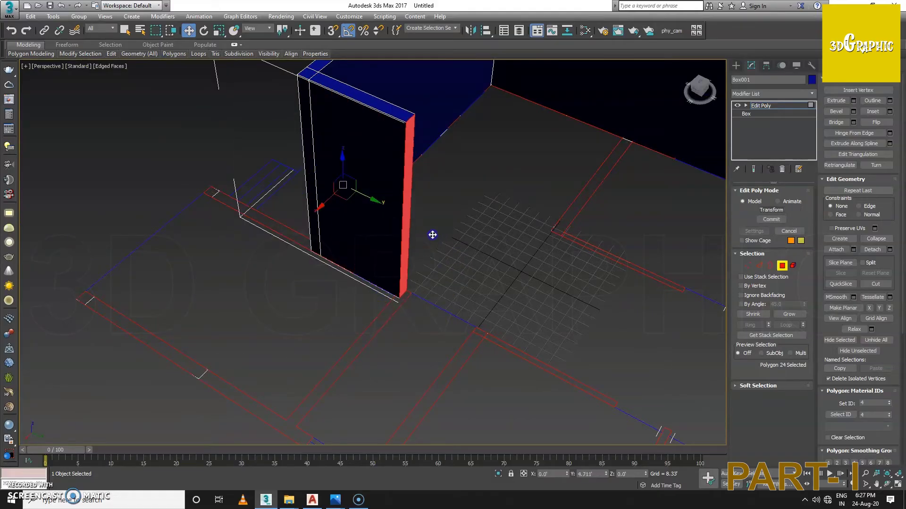
{"action": "middle_click_drag", "start_coordinate": [427, 231], "coordinate": [299, 168], "text": "alt"}
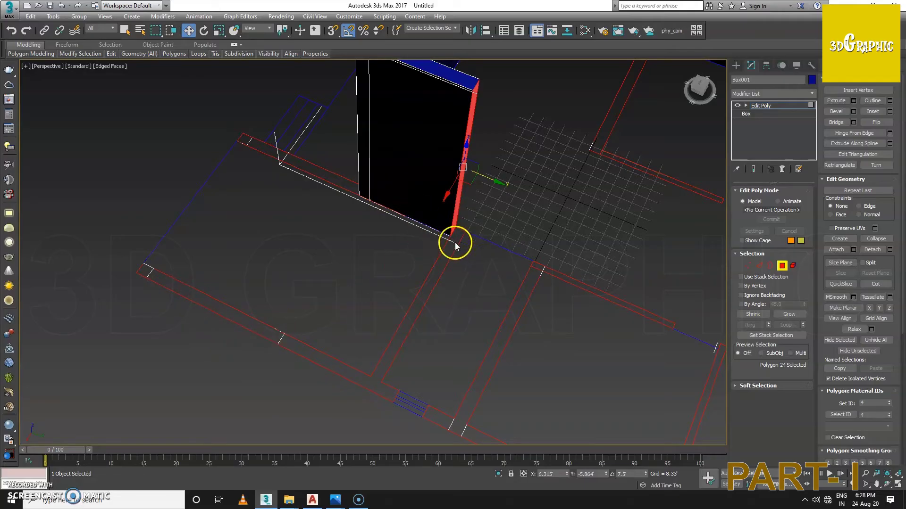
{"action": "mouse_move", "coordinate": [358, 250]}
{"action": "middle_mouse_down", "text": "alt"}
{"action": "mouse_move", "coordinate": [424, 256]}
{"action": "mouse_move", "coordinate": [415, 254]}
{"action": "middle_mouse_up", "text": "alt"}
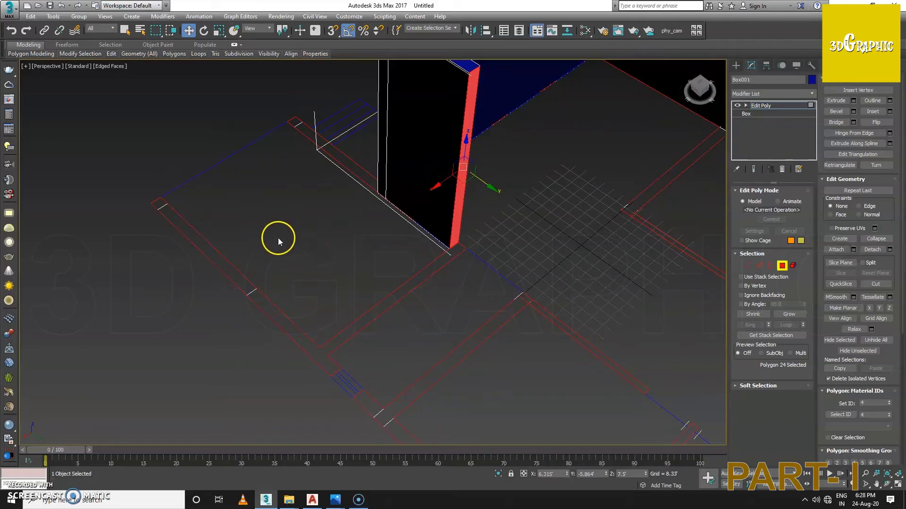
{"action": "mouse_move", "coordinate": [265, 318]}
{"action": "middle_mouse_down", "text": "alt"}
{"action": "mouse_move", "coordinate": [313, 232]}
{"action": "mouse_move", "coordinate": [471, 238]}
{"action": "middle_mouse_up", "text": "alt"}
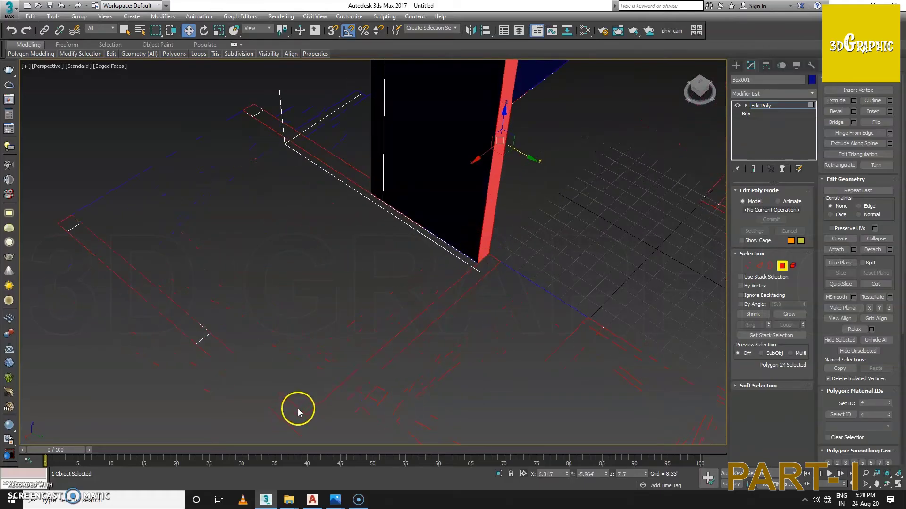
{"action": "mouse_move", "coordinate": [515, 208]}
{"action": "middle_mouse_down", "text": "alt"}
{"action": "mouse_move", "coordinate": [526, 209]}
{"action": "mouse_move", "coordinate": [513, 203]}
{"action": "mouse_move", "coordinate": [397, 228]}
{"action": "middle_mouse_up", "text": "alt"}
Extrude the new wall's end face and stretch it along Y across the plan
{"action": "left_click", "coordinate": [393, 236]}
{"action": "scroll", "coordinate": [391, 241], "scroll_direction": "down", "scroll_amount": 3}
{"action": "scroll", "coordinate": [396, 245], "scroll_direction": "down", "scroll_amount": 3}
{"action": "scroll", "coordinate": [403, 252], "scroll_direction": "down", "scroll_amount": 2}
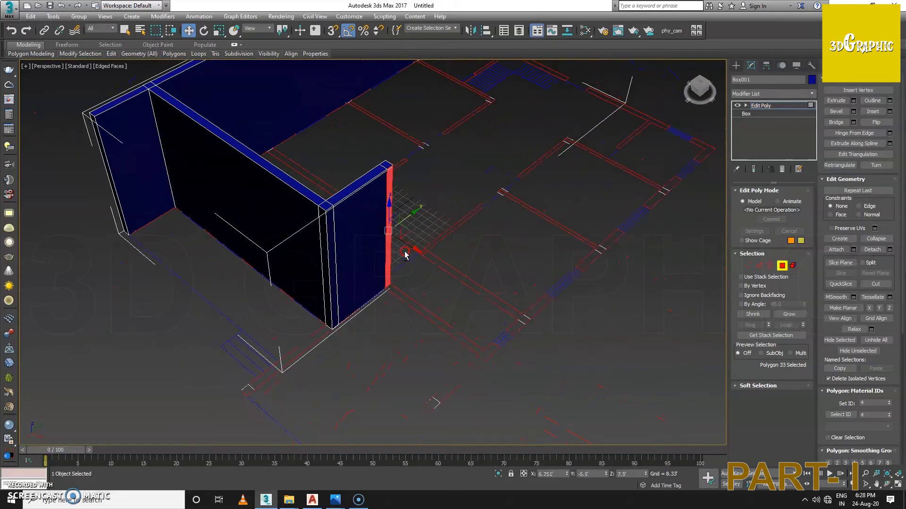
{"action": "scroll", "coordinate": [405, 253], "scroll_direction": "up", "scroll_amount": 3}
{"action": "right_click", "coordinate": [373, 241]}
{"action": "left_click", "coordinate": [292, 267]}
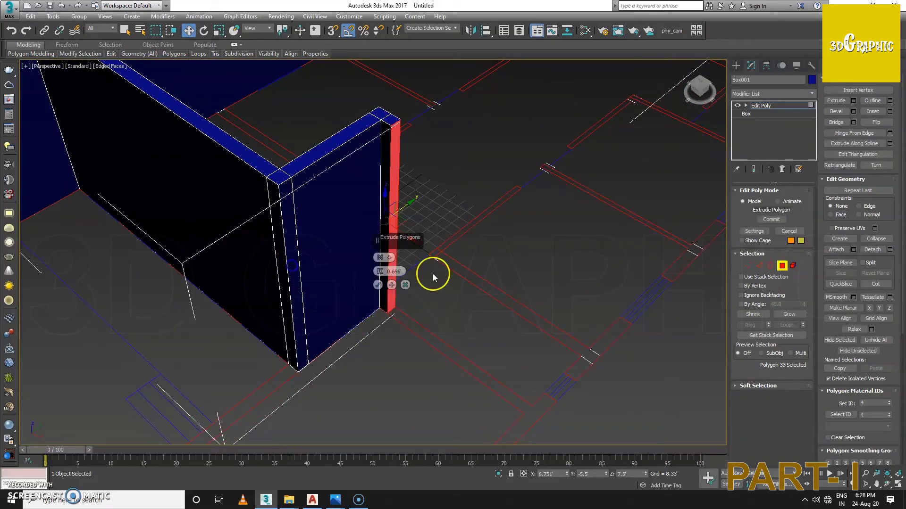
{"action": "left_click", "coordinate": [378, 285]}
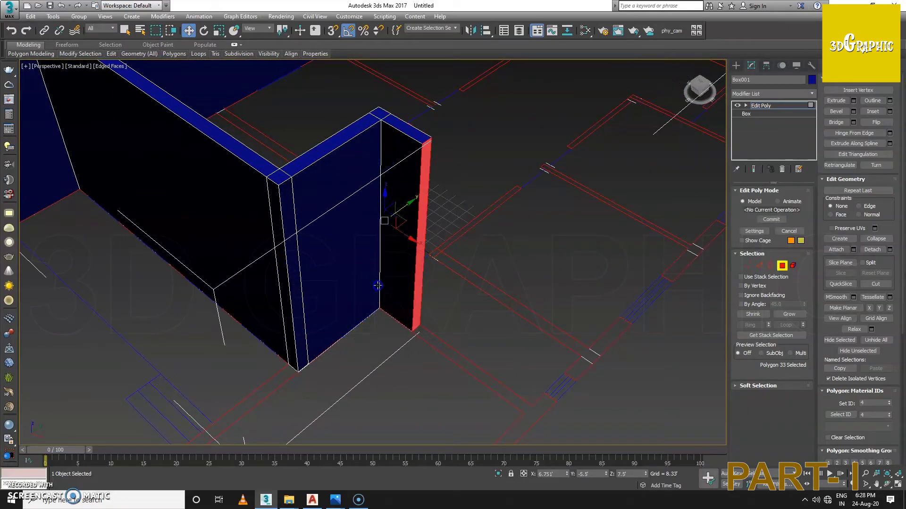
{"action": "mouse_move", "coordinate": [451, 266]}
{"action": "middle_mouse_down", "text": "alt"}
{"action": "mouse_move", "coordinate": [572, 364]}
{"action": "mouse_move", "coordinate": [522, 291]}
{"action": "middle_mouse_up", "text": "alt"}
{"action": "mouse_move", "coordinate": [481, 256]}
{"action": "middle_mouse_down", "text": "alt"}
{"action": "mouse_move", "coordinate": [492, 265]}
{"action": "mouse_move", "coordinate": [474, 290]}
{"action": "mouse_move", "coordinate": [380, 283]}
{"action": "middle_mouse_up", "text": "alt"}
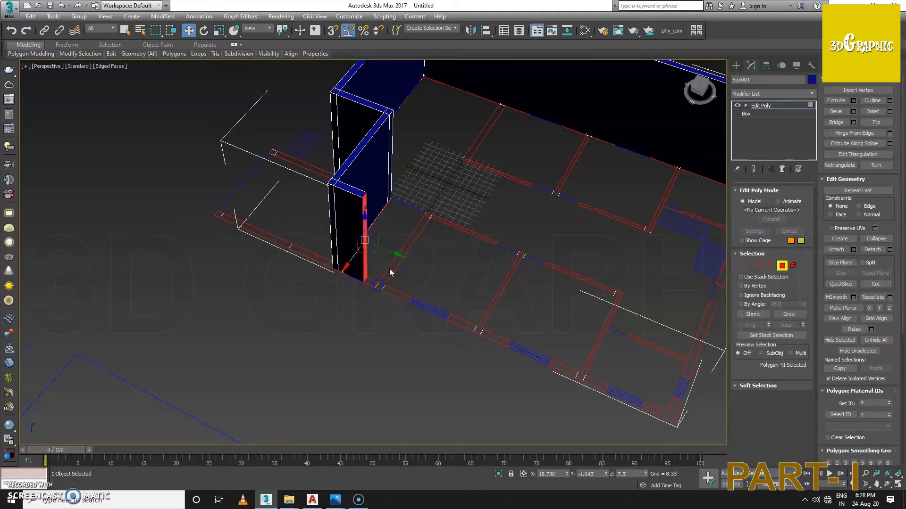
{"action": "left_click_drag", "start_coordinate": [398, 256], "coordinate": [729, 397]}
{"action": "middle_click_drag", "start_coordinate": [729, 397], "coordinate": [490, 370]}
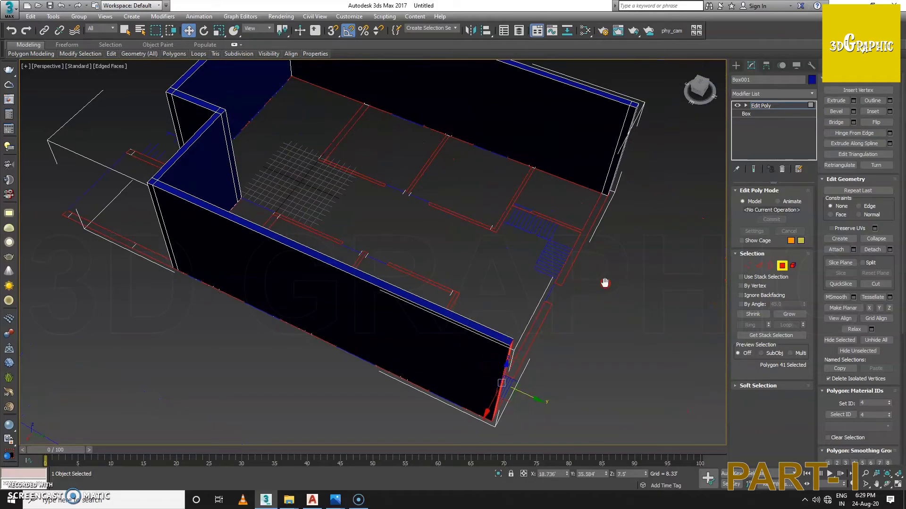
{"action": "middle_click_drag", "start_coordinate": [605, 282], "coordinate": [444, 265]}
Extrude the wall's far end face and push it outward to extend the wall
{"action": "left_click", "coordinate": [440, 150]}
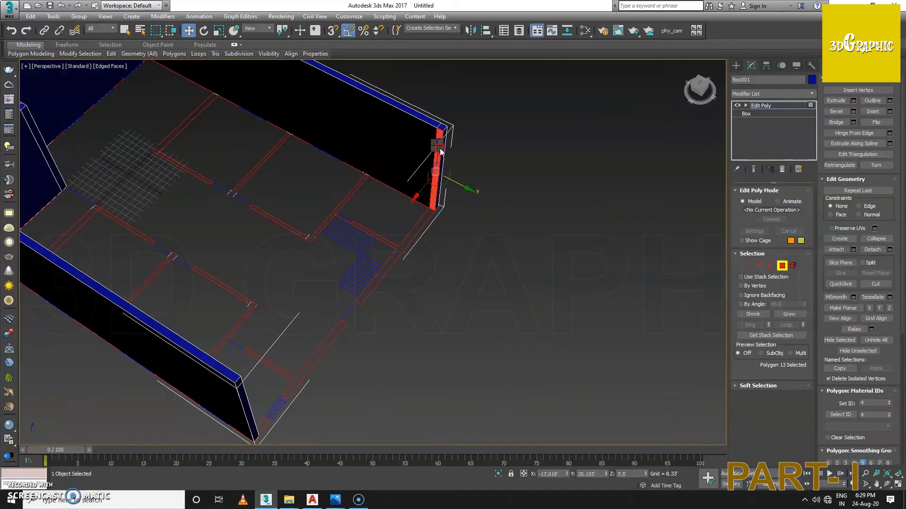
{"action": "right_click", "coordinate": [440, 150]}
{"action": "left_click", "coordinate": [364, 172]}
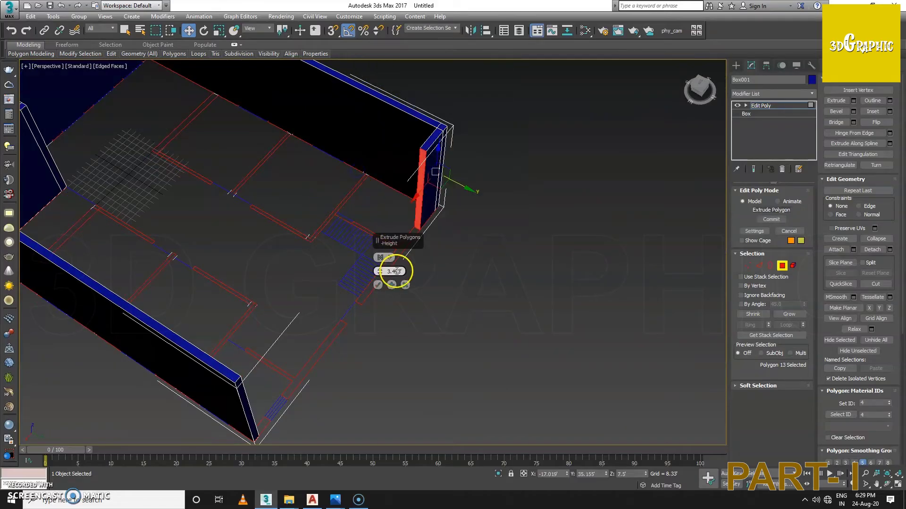
{"action": "left_click", "coordinate": [378, 284]}
{"action": "mouse_move", "coordinate": [401, 216]}
{"action": "left_mouse_down"}
{"action": "mouse_move", "coordinate": [314, 335]}
{"action": "mouse_move", "coordinate": [204, 418]}
{"action": "left_mouse_up"}
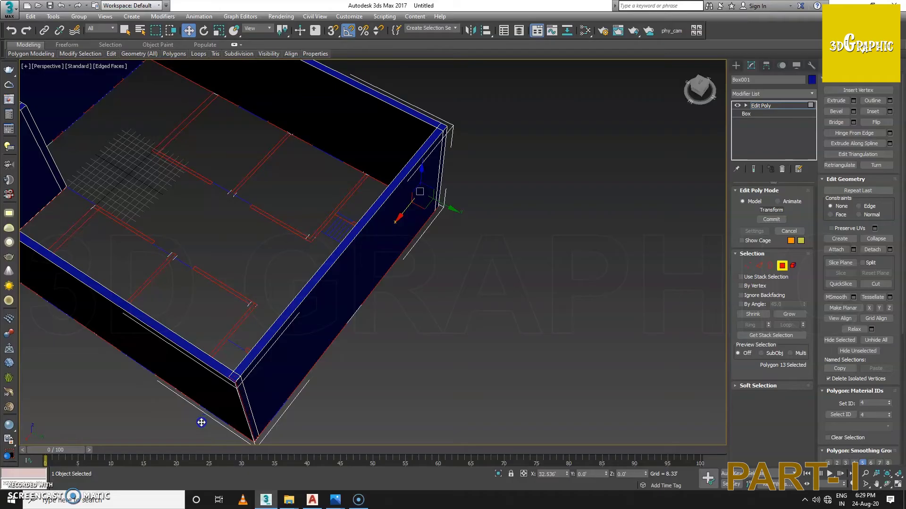
{"action": "scroll", "coordinate": [201, 422], "scroll_direction": "up", "scroll_amount": 3}
{"action": "scroll", "coordinate": [277, 364], "scroll_direction": "up", "scroll_amount": 1}
{"action": "left_click_drag", "start_coordinate": [256, 427], "coordinate": [268, 415]}
Leave polygon editing and orbit to view the whole walled enclosure
{"action": "left_click", "coordinate": [741, 305]}
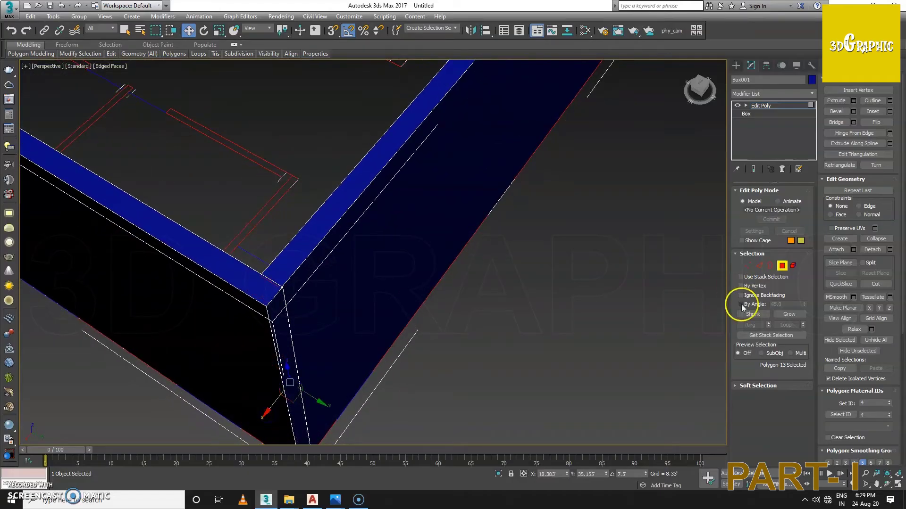
{"action": "left_click", "coordinate": [781, 265]}
{"action": "scroll", "coordinate": [619, 256], "scroll_direction": "down", "scroll_amount": 10}
{"action": "mouse_move", "coordinate": [619, 257]}
{"action": "middle_mouse_down", "text": "alt"}
{"action": "mouse_move", "coordinate": [554, 205]}
{"action": "mouse_move", "coordinate": [440, 238]}
{"action": "middle_mouse_up", "text": "alt"}
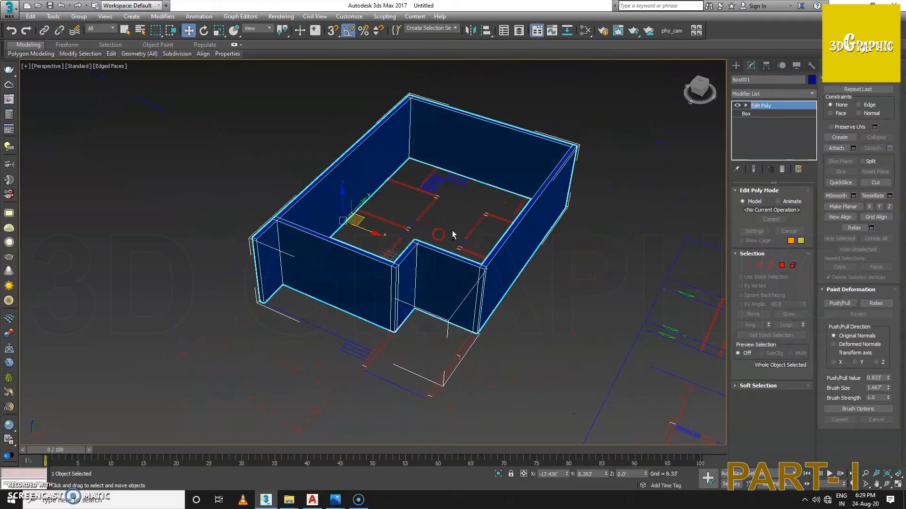
Select the reff floor-plan group and isolate it with Alt+Q, hiding the walls
{"action": "scroll", "coordinate": [448, 160], "scroll_direction": "up", "scroll_amount": 2}
{"action": "scroll", "coordinate": [458, 169], "scroll_direction": "up", "scroll_amount": 2}
{"action": "mouse_move", "coordinate": [457, 169]}
{"action": "middle_mouse_down", "text": "alt"}
{"action": "mouse_move", "coordinate": [405, 171]}
{"action": "mouse_move", "coordinate": [464, 164]}
{"action": "middle_mouse_up", "text": "alt"}
{"action": "middle_click_drag", "start_coordinate": [465, 198], "coordinate": [355, 194], "text": "alt"}
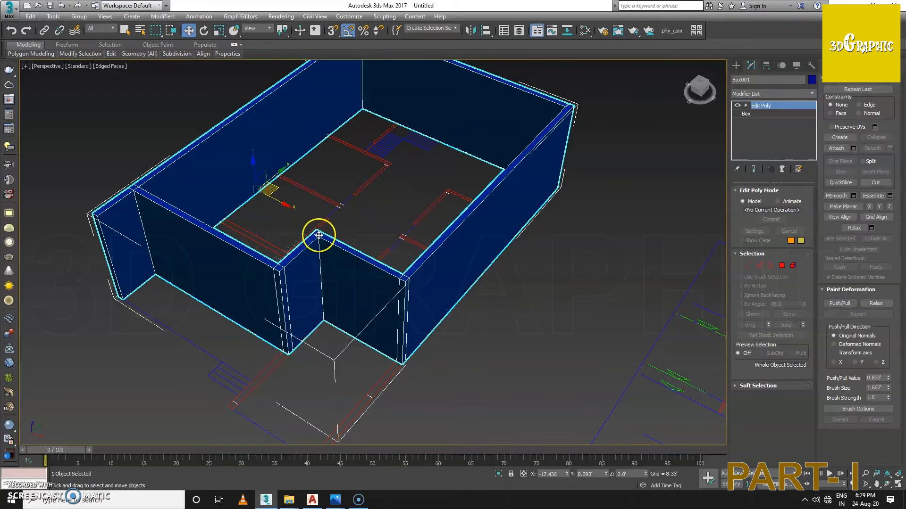
{"action": "mouse_move", "coordinate": [396, 214]}
{"action": "middle_mouse_down", "text": "alt"}
{"action": "mouse_move", "coordinate": [297, 234]}
{"action": "mouse_move", "coordinate": [287, 225]}
{"action": "middle_mouse_up", "text": "alt"}
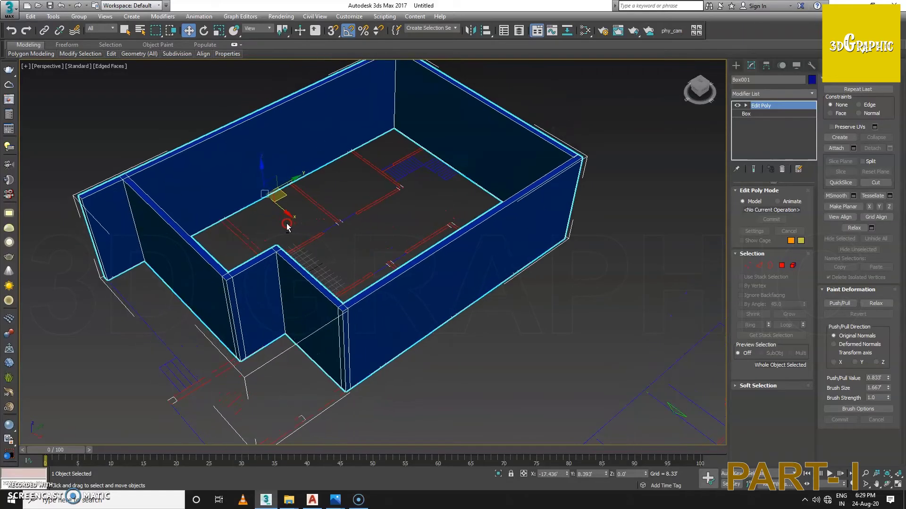
{"action": "mouse_move", "coordinate": [398, 219]}
{"action": "middle_mouse_down", "text": "alt"}
{"action": "mouse_move", "coordinate": [396, 228]}
{"action": "mouse_move", "coordinate": [410, 225]}
{"action": "middle_mouse_up", "text": "alt"}
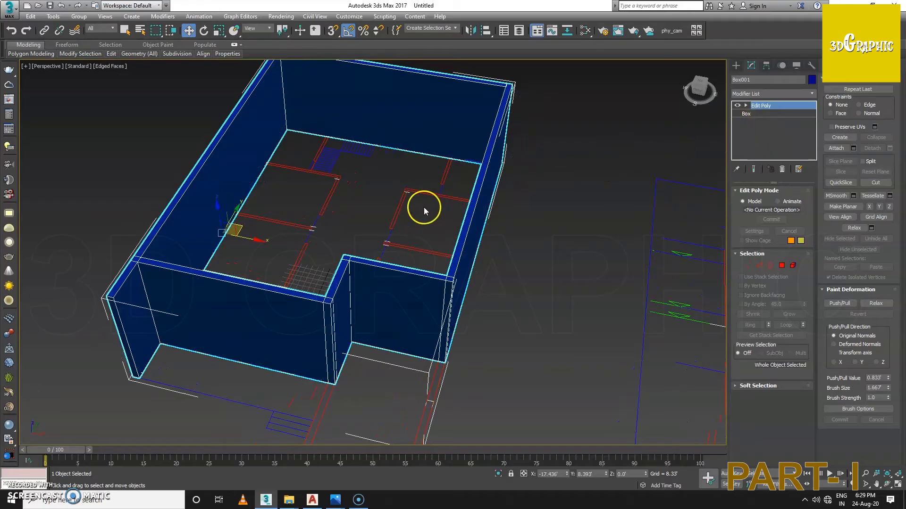
{"action": "scroll", "coordinate": [475, 194], "scroll_direction": "down", "scroll_amount": 2}
{"action": "scroll", "coordinate": [404, 228], "scroll_direction": "down", "scroll_amount": 2}
{"action": "mouse_move", "coordinate": [404, 228]}
{"action": "middle_mouse_down", "text": "alt"}
{"action": "mouse_move", "coordinate": [426, 324]}
{"action": "mouse_move", "coordinate": [351, 255]}
{"action": "middle_mouse_up", "text": "alt"}
{"action": "left_click", "coordinate": [434, 354]}
{"action": "key", "text": "alt+q"}
{"action": "scroll", "coordinate": [355, 262], "scroll_direction": "up", "scroll_amount": 2}
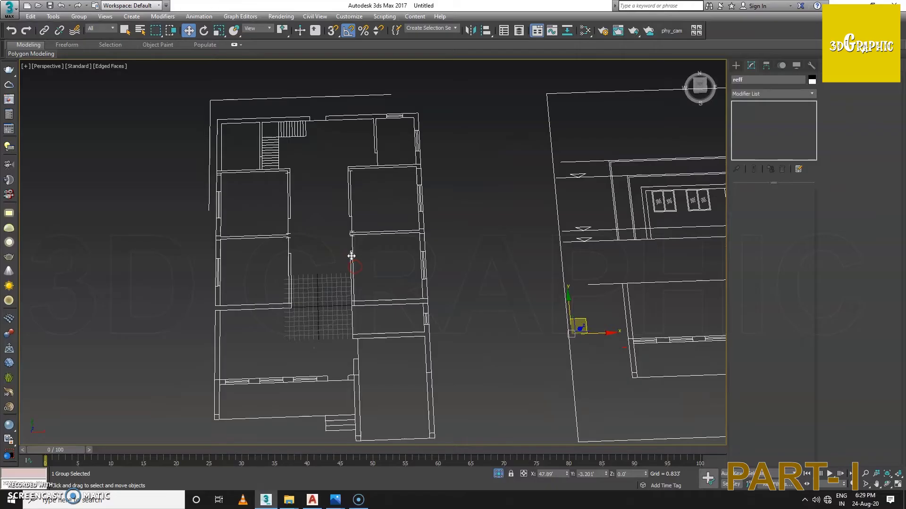
Switch to Top view and start a Line shape with 3D Snap enabled
{"action": "key", "text": "t"}
{"action": "scroll", "coordinate": [387, 249], "scroll_direction": "down", "scroll_amount": 3}
{"action": "scroll", "coordinate": [332, 245], "scroll_direction": "down", "scroll_amount": 2}
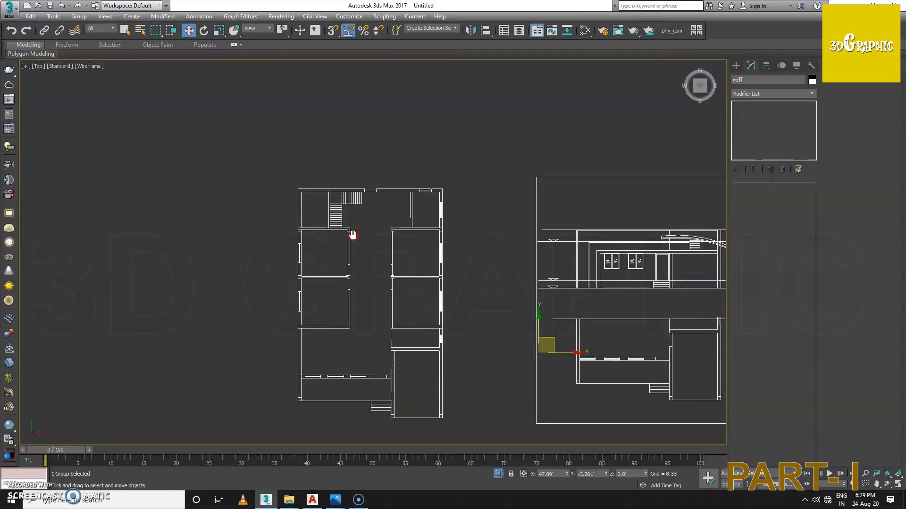
{"action": "left_click", "coordinate": [735, 66]}
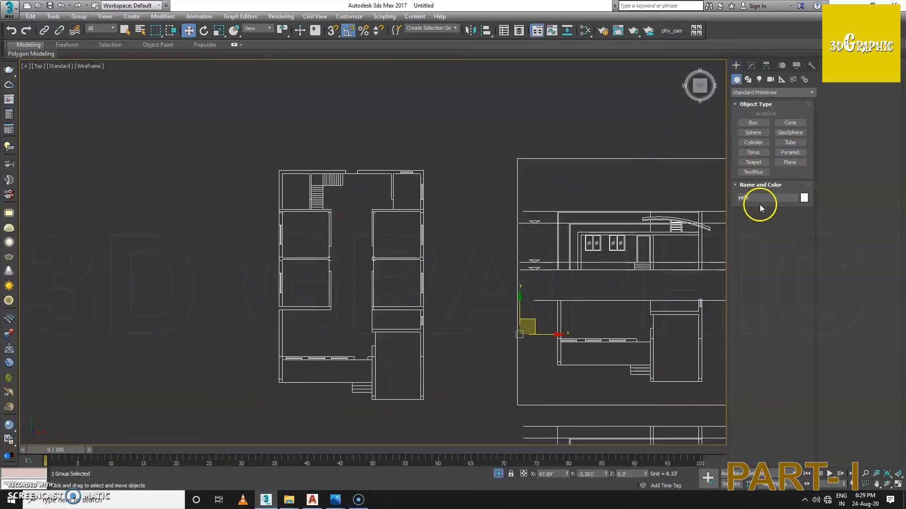
{"action": "left_click", "coordinate": [749, 80]}
{"action": "left_click", "coordinate": [754, 130]}
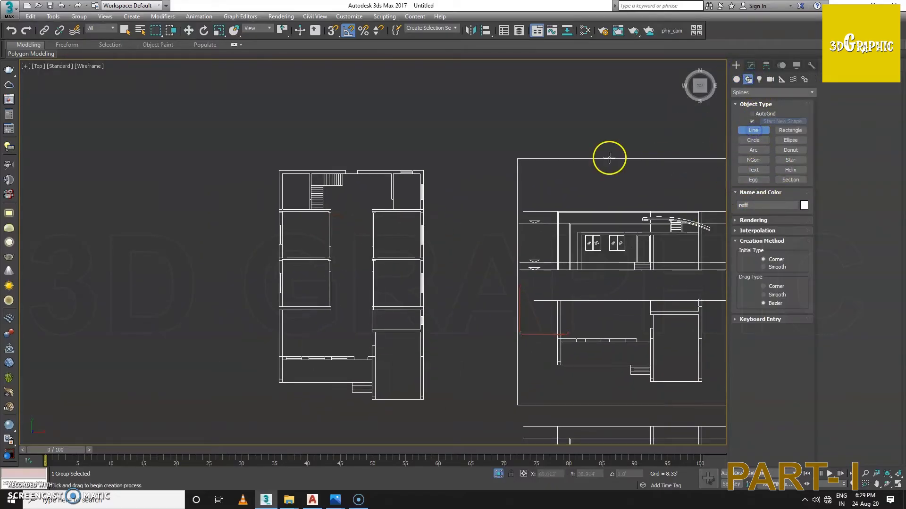
{"action": "left_click", "coordinate": [336, 34]}
{"action": "scroll", "coordinate": [369, 348], "scroll_direction": "up", "scroll_amount": 3}
{"action": "scroll", "coordinate": [333, 293], "scroll_direction": "up", "scroll_amount": 3}
{"action": "scroll", "coordinate": [263, 275], "scroll_direction": "up", "scroll_amount": 2}
{"action": "left_click_drag", "start_coordinate": [227, 391], "coordinate": [204, 360]}
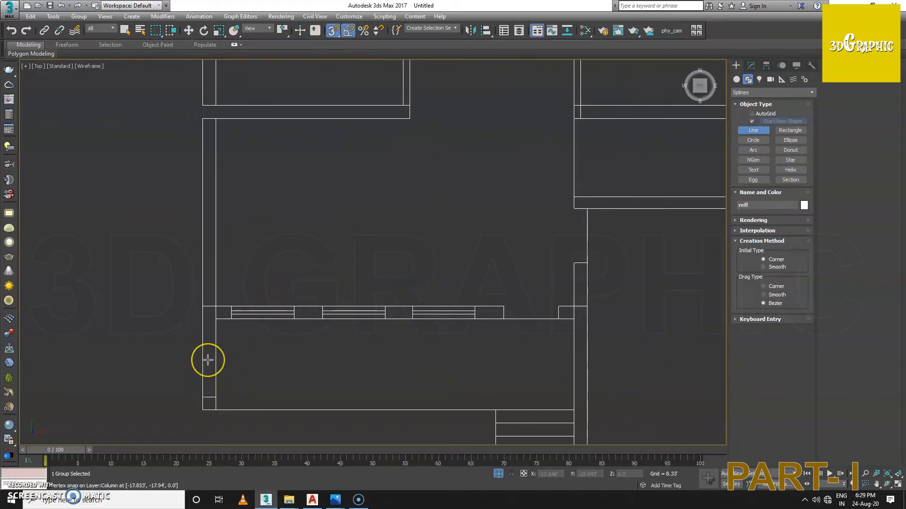
Place outline vertices at the outer wall corners around the top and right sides
{"action": "left_click", "coordinate": [216, 307]}
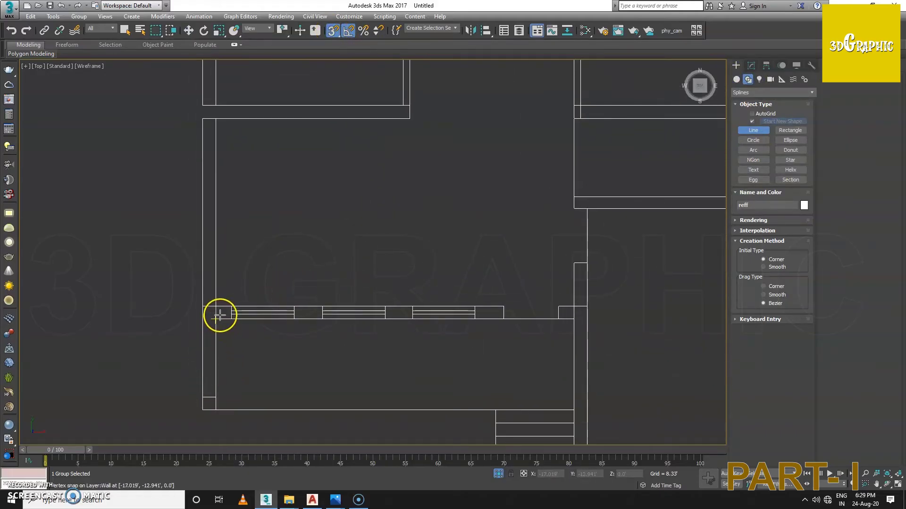
{"action": "scroll", "coordinate": [212, 308], "scroll_direction": "down", "scroll_amount": 5}
{"action": "left_click", "coordinate": [248, 193]}
{"action": "scroll", "coordinate": [226, 208], "scroll_direction": "up", "scroll_amount": 2}
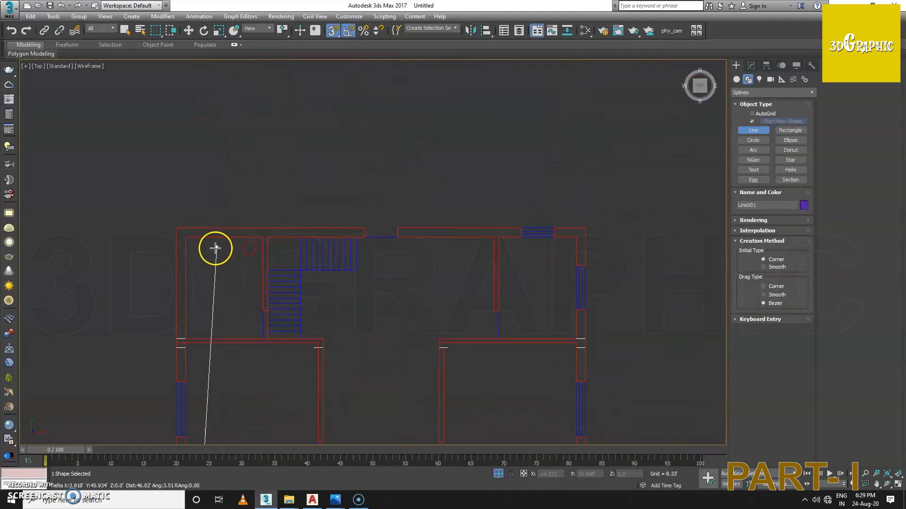
{"action": "left_click", "coordinate": [185, 237]}
{"action": "left_click", "coordinate": [581, 237]}
{"action": "scroll", "coordinate": [516, 239], "scroll_direction": "down", "scroll_amount": 3}
{"action": "scroll", "coordinate": [508, 218], "scroll_direction": "up", "scroll_amount": 5}
{"action": "middle_click_drag", "start_coordinate": [493, 244], "coordinate": [486, 217]}
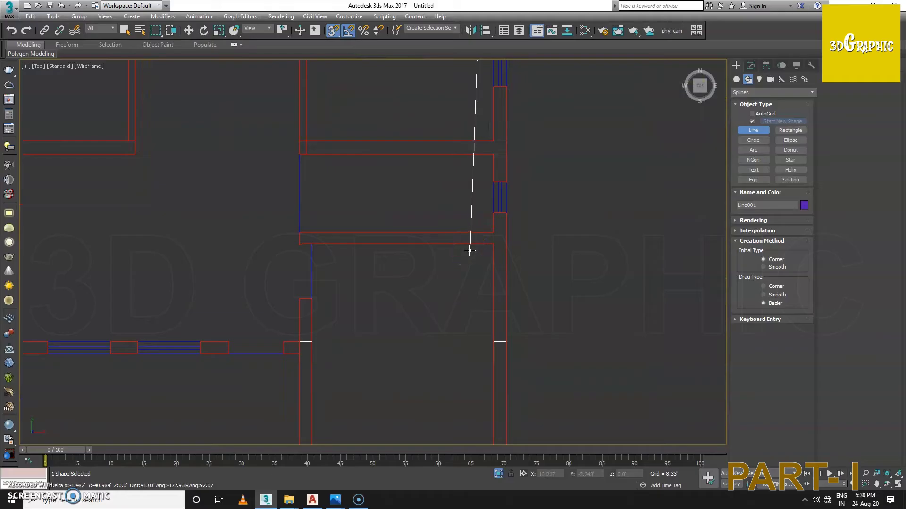
{"action": "left_click", "coordinate": [498, 231]}
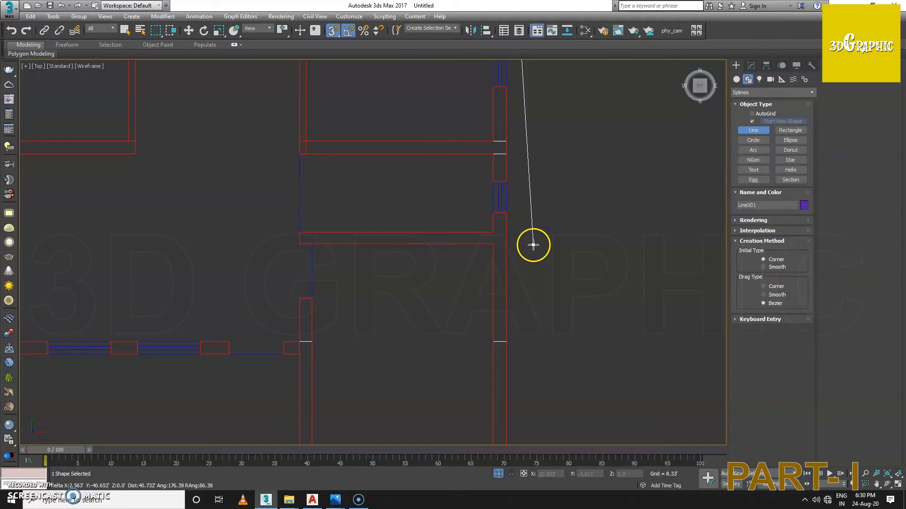
{"action": "left_click", "coordinate": [493, 231]}
{"action": "left_click", "coordinate": [299, 232]}
Place the last corner, close the spline, and return to Perspective view
{"action": "middle_click_drag", "start_coordinate": [308, 357], "coordinate": [406, 262]}
{"action": "left_click", "coordinate": [398, 248]}
{"action": "middle_click_drag", "start_coordinate": [194, 265], "coordinate": [384, 253]}
{"action": "left_click", "coordinate": [275, 250]}
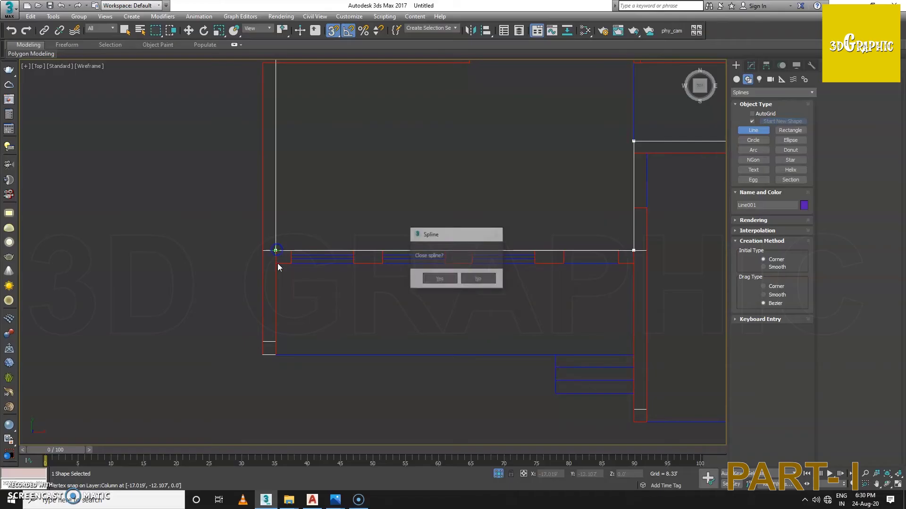
{"action": "left_click", "coordinate": [439, 280]}
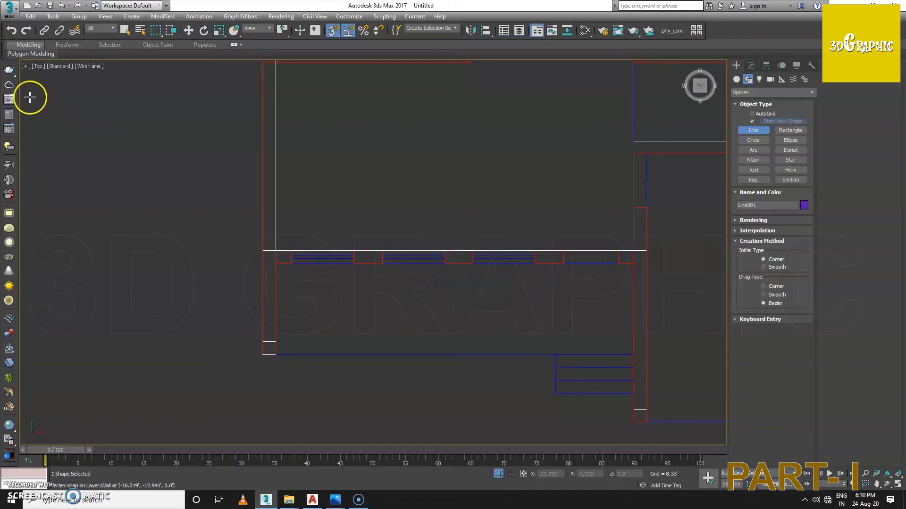
{"action": "key", "text": "w"}
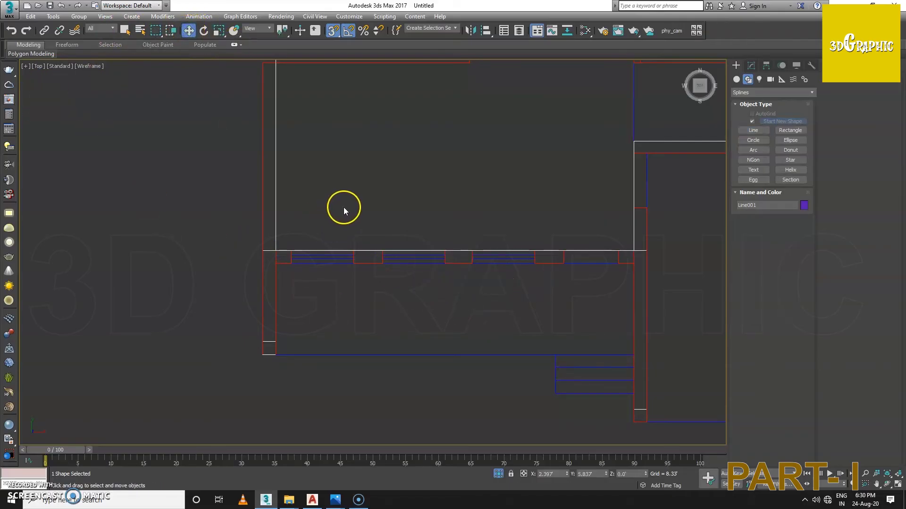
{"action": "key", "text": "p"}
{"action": "mouse_move", "coordinate": [349, 219]}
{"action": "middle_mouse_down", "text": "alt"}
{"action": "mouse_move", "coordinate": [351, 231]}
{"action": "mouse_move", "coordinate": [378, 238]}
{"action": "middle_mouse_up", "text": "alt"}
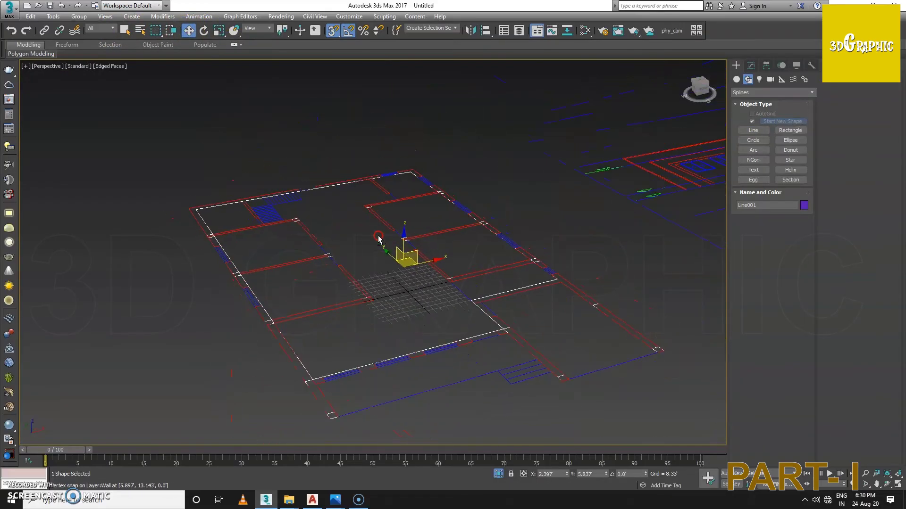
Add an Extrude modifier to Line001 with Amount 2'
{"action": "left_click", "coordinate": [751, 65]}
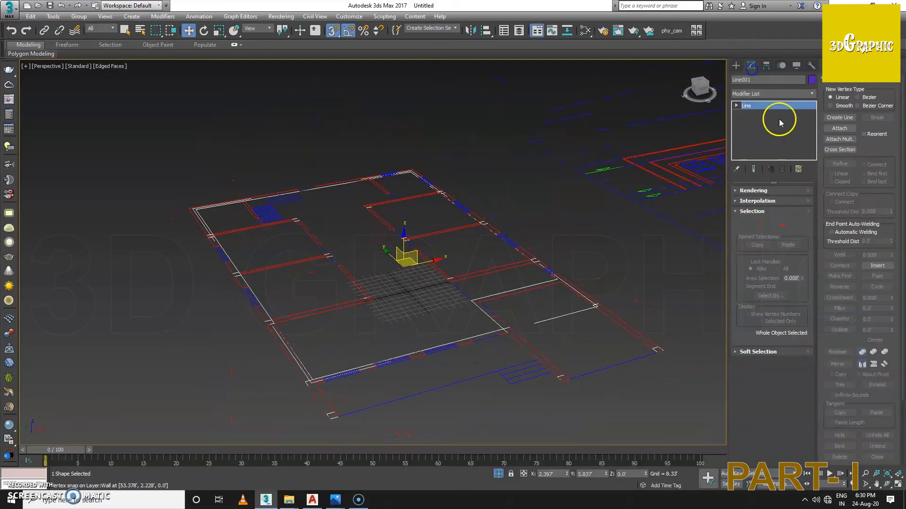
{"action": "left_click", "coordinate": [777, 92]}
{"action": "type", "text": "ex"}
{"action": "left_click", "coordinate": [778, 205]}
{"action": "type", "text": "2"}
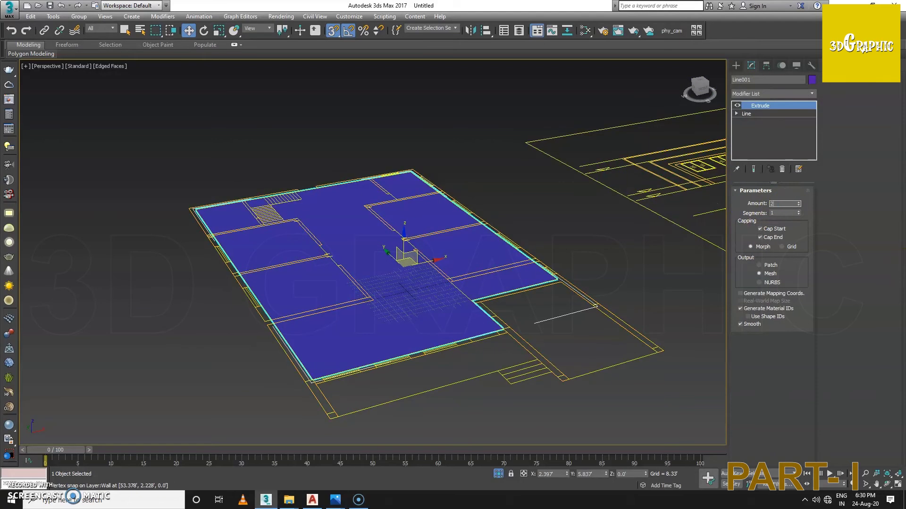
{"action": "key", "text": "Return"}
Turn off snaps, exit Isolate Selection to show the walls, and open the Object Color dialog
{"action": "mouse_move", "coordinate": [590, 297]}
{"action": "middle_mouse_down", "text": "alt"}
{"action": "mouse_move", "coordinate": [482, 292]}
{"action": "mouse_move", "coordinate": [501, 297]}
{"action": "middle_mouse_up", "text": "alt"}
{"action": "scroll", "coordinate": [424, 281], "scroll_direction": "up", "scroll_amount": 3}
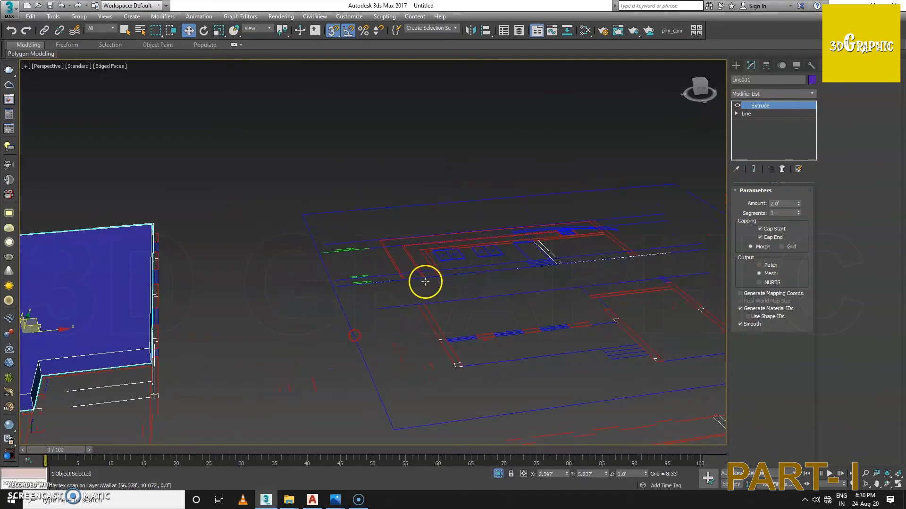
{"action": "scroll", "coordinate": [411, 297], "scroll_direction": "up", "scroll_amount": 3}
{"action": "scroll", "coordinate": [364, 211], "scroll_direction": "up", "scroll_amount": 2}
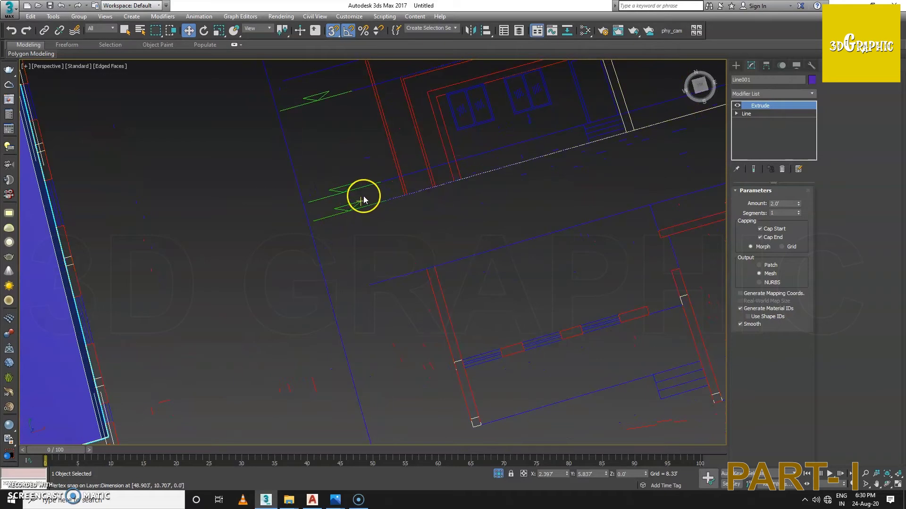
{"action": "key", "text": "s"}
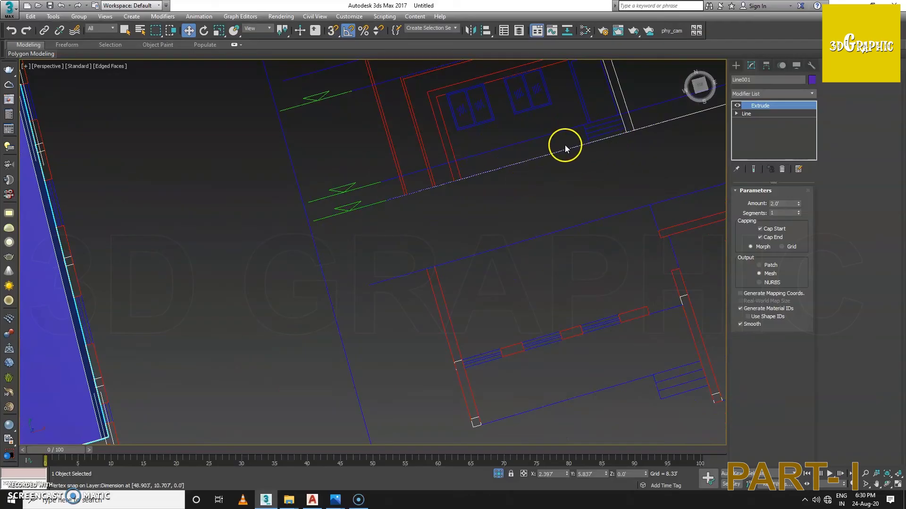
{"action": "scroll", "coordinate": [306, 232], "scroll_direction": "down", "scroll_amount": 5}
{"action": "mouse_move", "coordinate": [309, 233]}
{"action": "middle_mouse_down", "text": "alt"}
{"action": "mouse_move", "coordinate": [394, 249]}
{"action": "mouse_move", "coordinate": [398, 279]}
{"action": "middle_mouse_up", "text": "alt"}
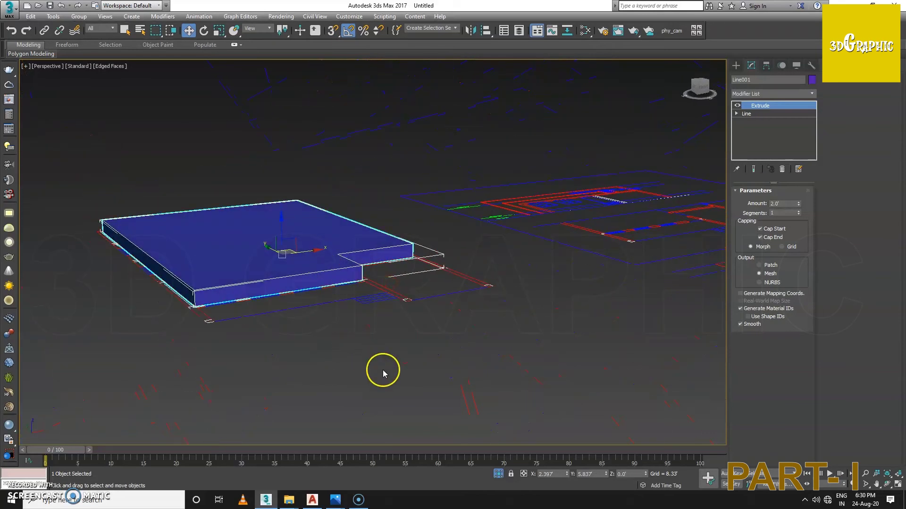
{"action": "scroll", "coordinate": [384, 369], "scroll_direction": "up", "scroll_amount": 3}
{"action": "mouse_move", "coordinate": [398, 349]}
{"action": "middle_mouse_down", "text": "alt"}
{"action": "mouse_move", "coordinate": [388, 350]}
{"action": "mouse_move", "coordinate": [400, 323]}
{"action": "middle_mouse_up", "text": "alt"}
{"action": "left_click", "coordinate": [499, 474]}
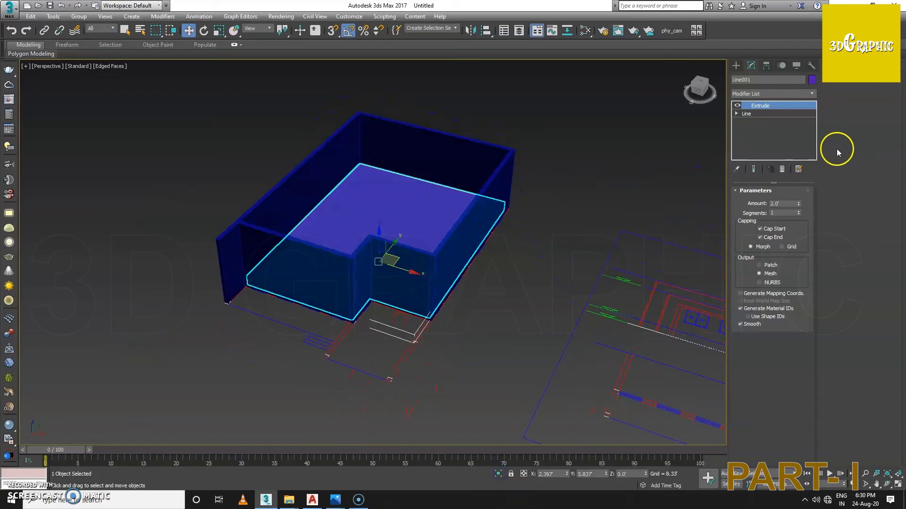
{"action": "left_click", "coordinate": [812, 81]}
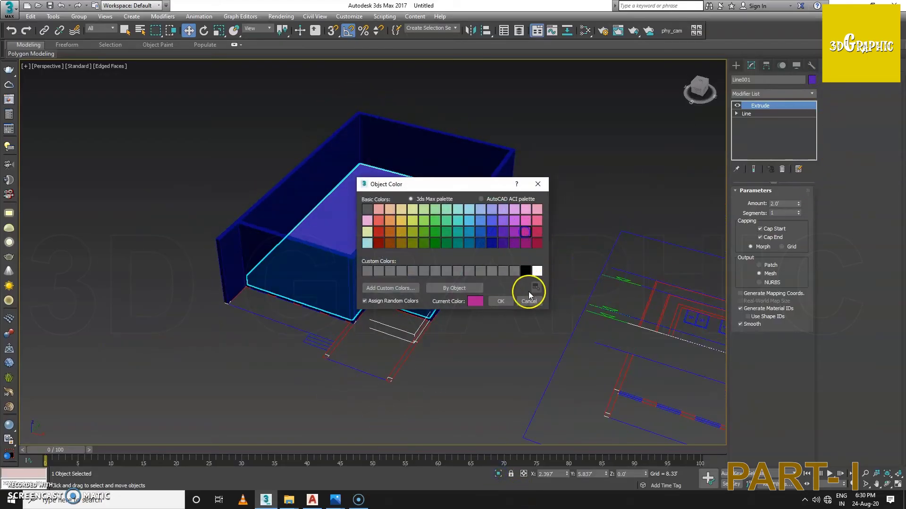
Copy the slab atop the walls as a magenta 0.5'-thick slab named roof
{"action": "left_click", "coordinate": [528, 297]}
{"action": "mouse_move", "coordinate": [552, 288]}
{"action": "middle_mouse_down", "text": "alt"}
{"action": "mouse_move", "coordinate": [606, 292]}
{"action": "mouse_move", "coordinate": [477, 325]}
{"action": "mouse_move", "coordinate": [455, 313]}
{"action": "middle_mouse_up", "text": "alt"}
{"action": "left_click_drag", "start_coordinate": [441, 284], "coordinate": [444, 218], "text": "shift"}
{"action": "type", "text": "roof"}
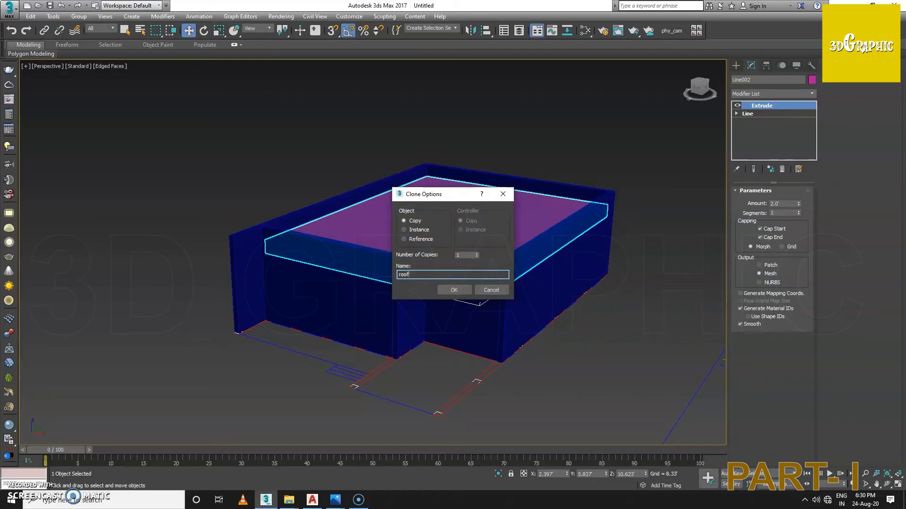
{"action": "key", "text": "Return"}
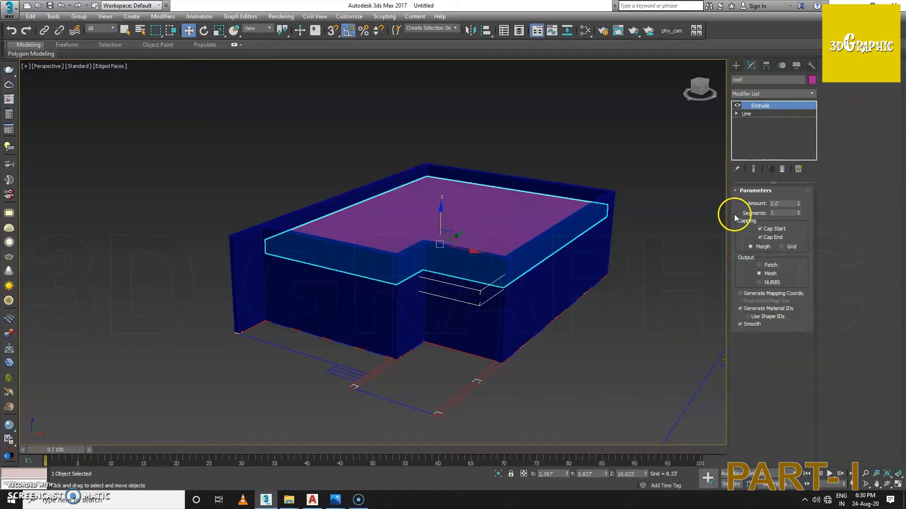
{"action": "type", "text": "6"}
{"action": "key", "text": "Return"}
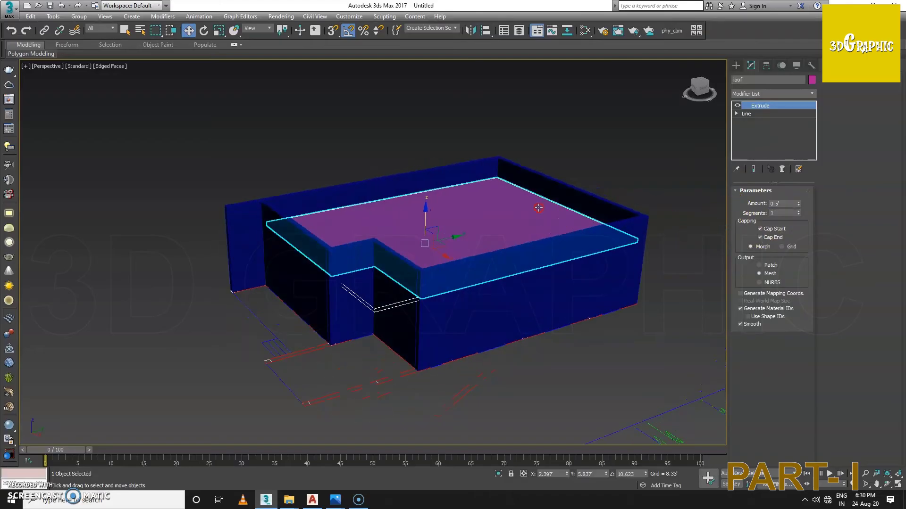
{"action": "middle_click_drag", "start_coordinate": [474, 214], "coordinate": [380, 232], "text": "alt"}
{"action": "left_click_drag", "start_coordinate": [384, 225], "coordinate": [395, 223]}
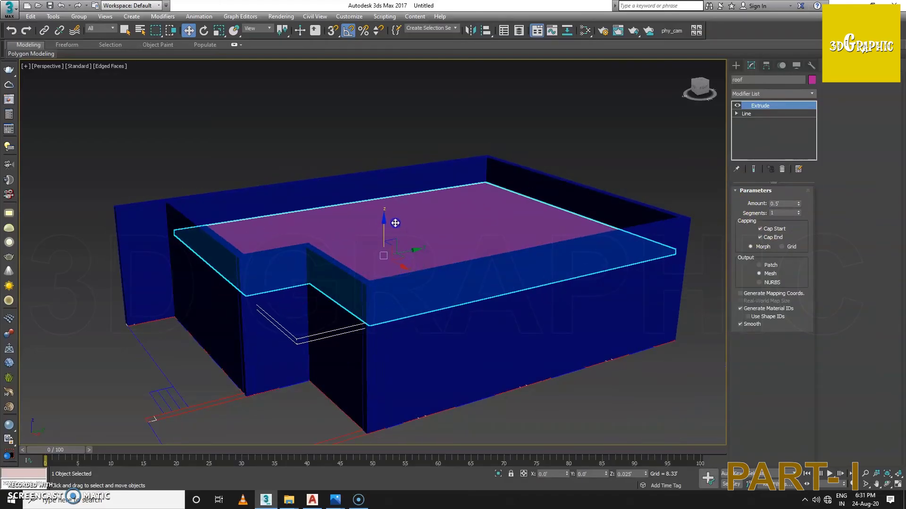
Deselect the roof slab and select the blue walls box Box001 from a low frontal view
{"action": "scroll", "coordinate": [249, 222], "scroll_direction": "down", "scroll_amount": 2}
{"action": "scroll", "coordinate": [255, 232], "scroll_direction": "down", "scroll_amount": 2}
{"action": "scroll", "coordinate": [261, 238], "scroll_direction": "down", "scroll_amount": 1}
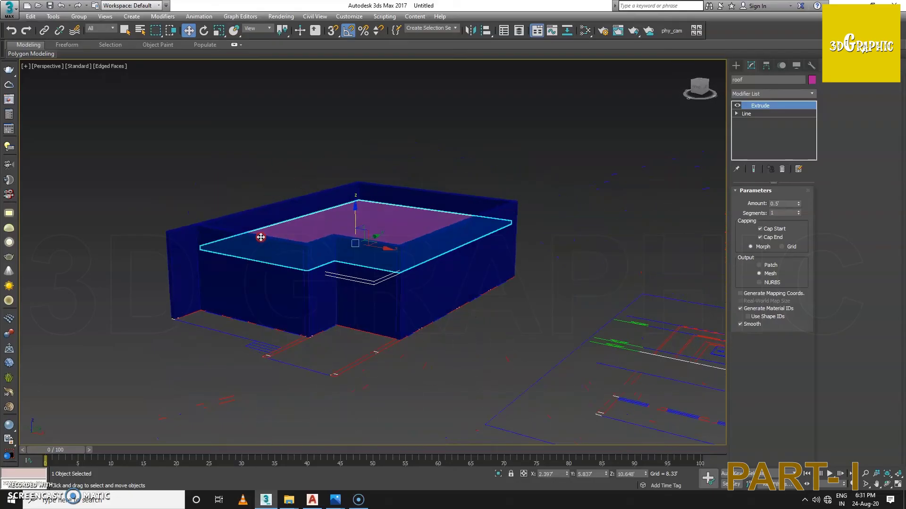
{"action": "scroll", "coordinate": [262, 238], "scroll_direction": "up", "scroll_amount": 2}
{"action": "scroll", "coordinate": [314, 238], "scroll_direction": "up", "scroll_amount": 1}
{"action": "scroll", "coordinate": [331, 252], "scroll_direction": "up", "scroll_amount": 1}
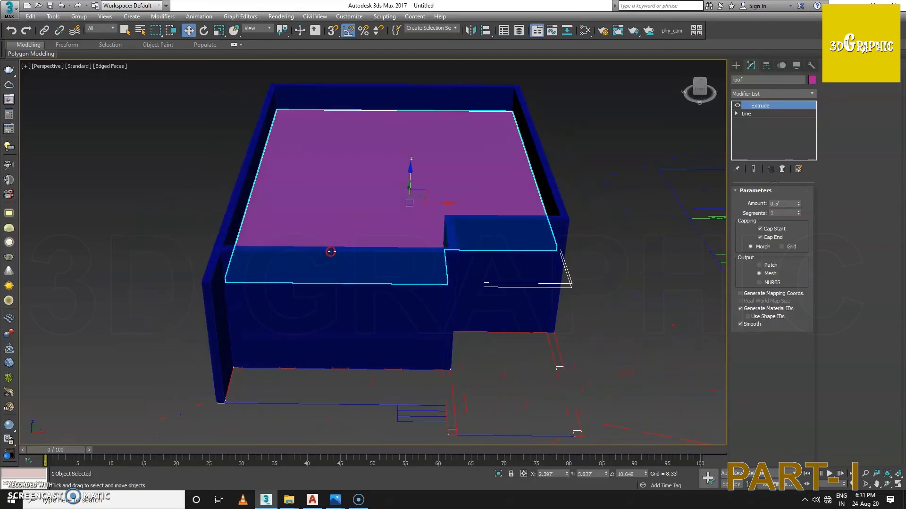
{"action": "middle_click_drag", "start_coordinate": [331, 251], "coordinate": [394, 263], "text": "alt"}
{"action": "left_click", "coordinate": [599, 316]}
{"action": "mouse_move", "coordinate": [483, 258]}
{"action": "middle_mouse_down", "text": "alt"}
{"action": "mouse_move", "coordinate": [473, 289]}
{"action": "mouse_move", "coordinate": [480, 259]}
{"action": "mouse_move", "coordinate": [384, 230]}
{"action": "middle_mouse_up", "text": "alt"}
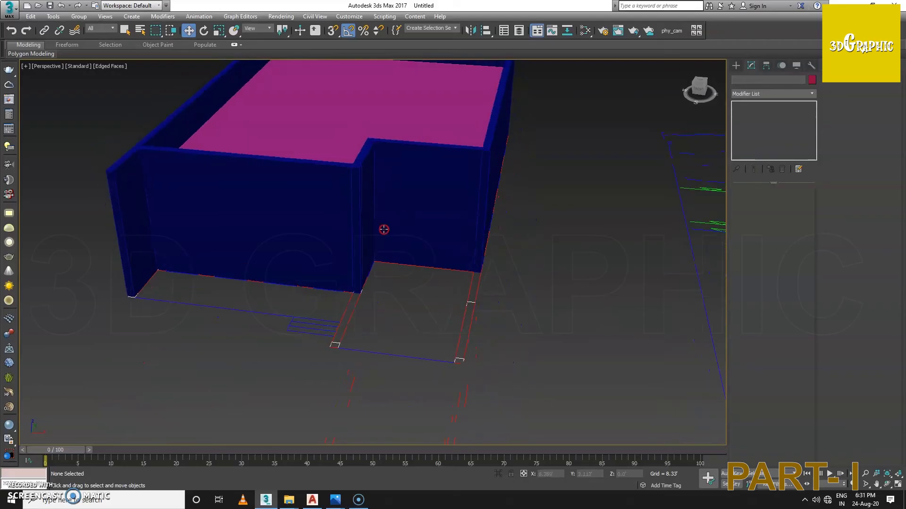
{"action": "left_click", "coordinate": [384, 230]}
Turn on See-Through display for the walls box with Alt+X
{"action": "mouse_move", "coordinate": [324, 234]}
{"action": "middle_mouse_down", "text": "alt"}
{"action": "mouse_move", "coordinate": [348, 267]}
{"action": "mouse_move", "coordinate": [374, 259]}
{"action": "mouse_move", "coordinate": [210, 289]}
{"action": "middle_mouse_up", "text": "alt"}
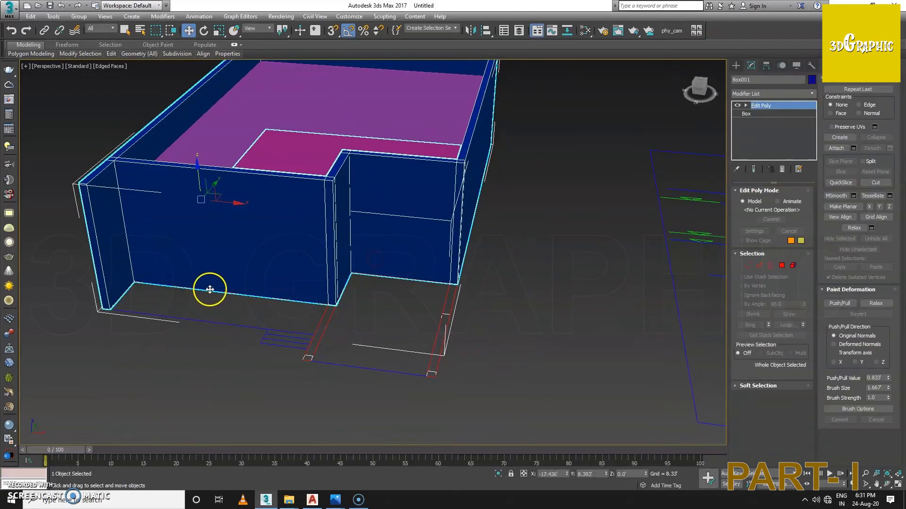
{"action": "key", "text": "alt+z"}
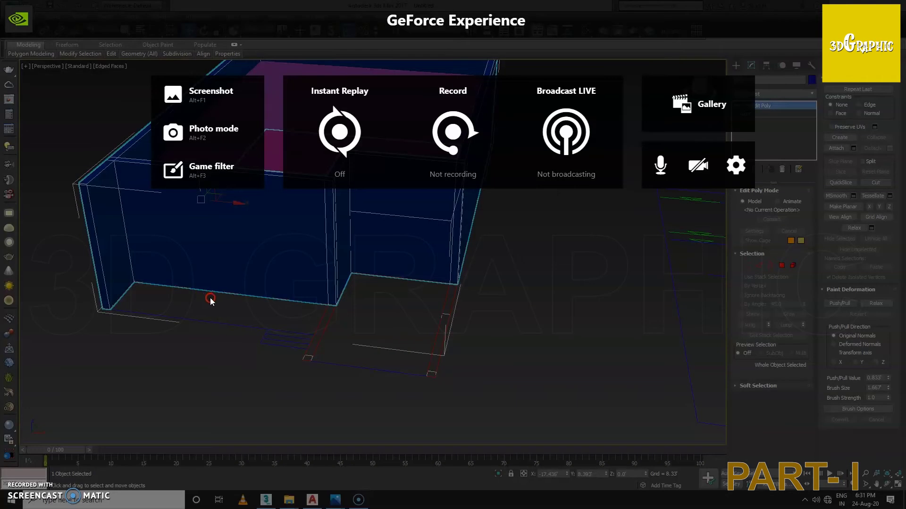
{"action": "left_click", "coordinate": [242, 300]}
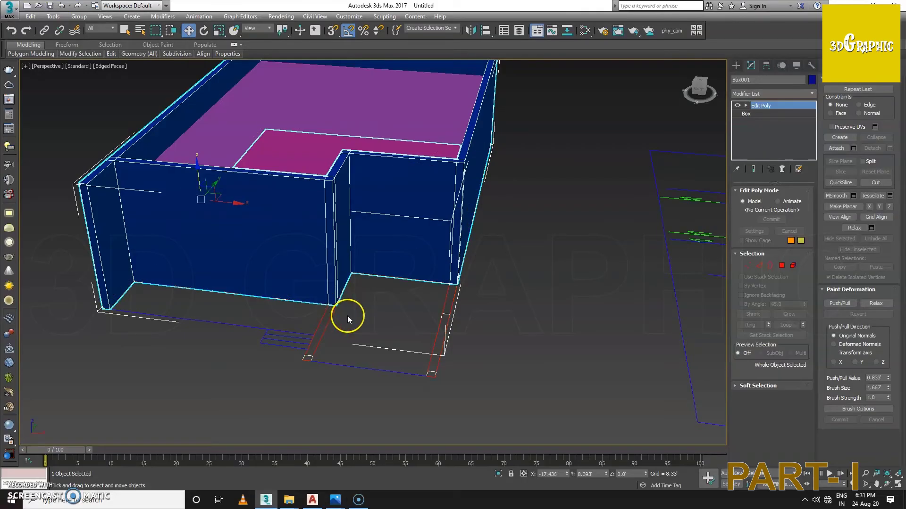
{"action": "key", "text": "alt+x"}
{"action": "scroll", "coordinate": [332, 309], "scroll_direction": "up", "scroll_amount": 2}
{"action": "scroll", "coordinate": [314, 302], "scroll_direction": "up", "scroll_amount": 2}
Switch the walls box back to solid display
{"action": "scroll", "coordinate": [292, 298], "scroll_direction": "up", "scroll_amount": 2}
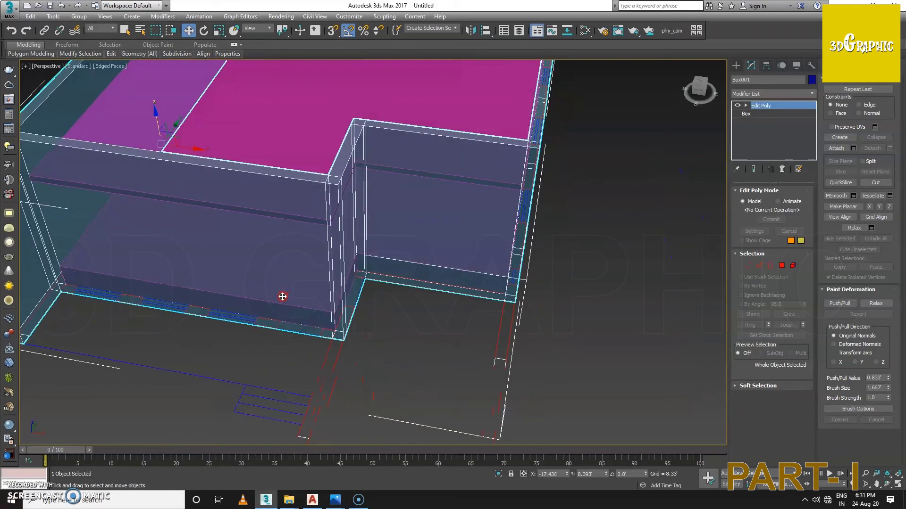
{"action": "scroll", "coordinate": [278, 264], "scroll_direction": "down", "scroll_amount": 2}
{"action": "scroll", "coordinate": [226, 265], "scroll_direction": "down", "scroll_amount": 2}
{"action": "scroll", "coordinate": [226, 263], "scroll_direction": "down", "scroll_amount": 2}
{"action": "left_click", "coordinate": [185, 275]}
{"action": "scroll", "coordinate": [256, 283], "scroll_direction": "up", "scroll_amount": 2}
{"action": "scroll", "coordinate": [284, 277], "scroll_direction": "up", "scroll_amount": 1}
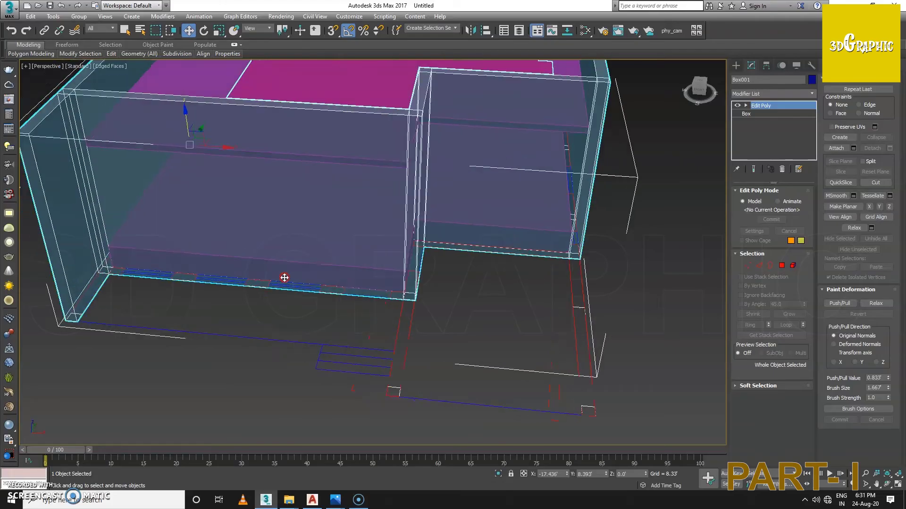
{"action": "scroll", "coordinate": [283, 278], "scroll_direction": "down", "scroll_amount": 2}
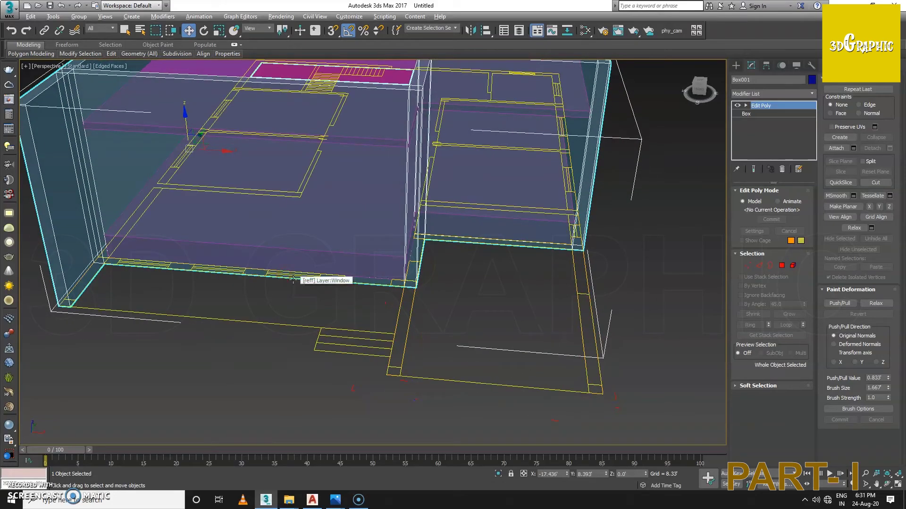
{"action": "key", "text": "alt+x"}
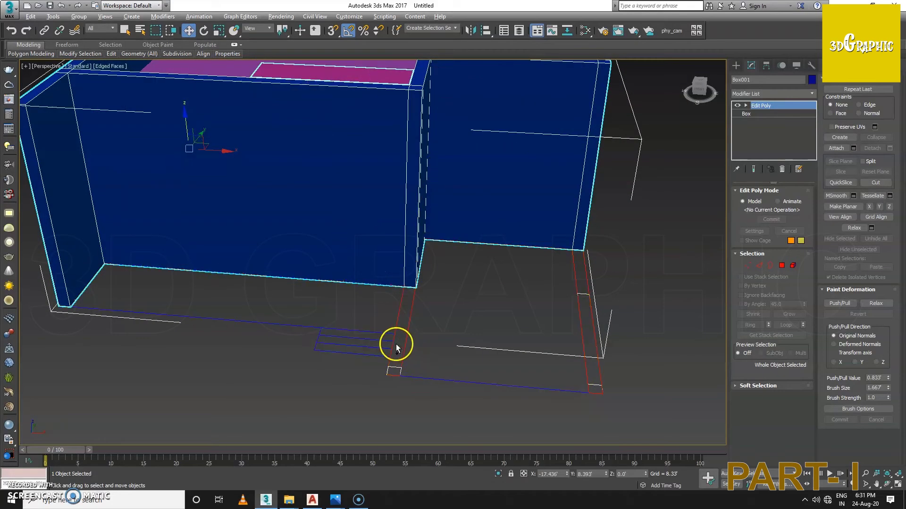
Isolate the walls box with the floor plan and make Box001 see-through again
{"action": "left_click", "coordinate": [388, 335], "text": "ctrl"}
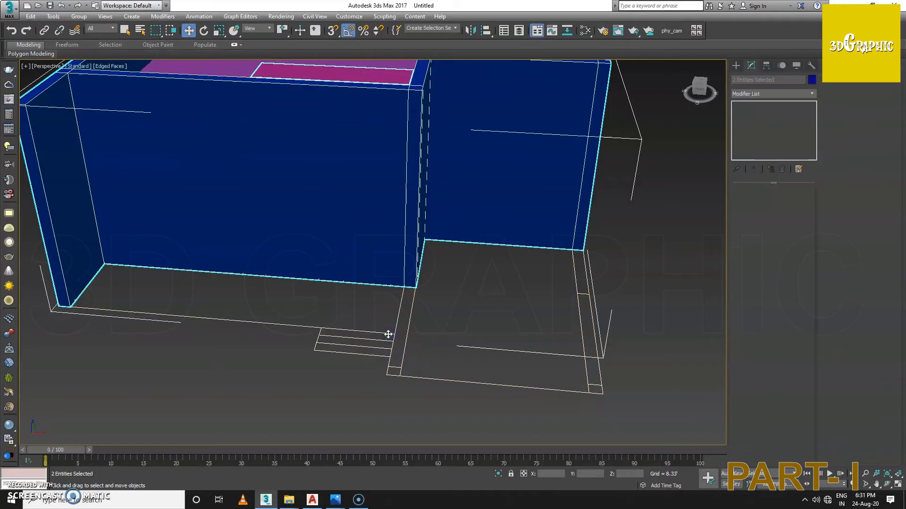
{"action": "key", "text": "alt+q"}
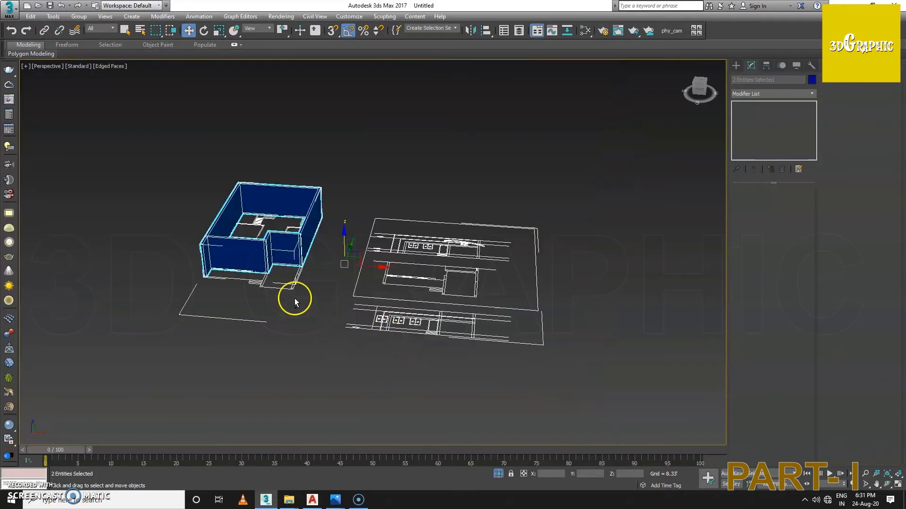
{"action": "scroll", "coordinate": [295, 302], "scroll_direction": "up", "scroll_amount": 2}
{"action": "scroll", "coordinate": [259, 289], "scroll_direction": "up", "scroll_amount": 3}
{"action": "scroll", "coordinate": [226, 277], "scroll_direction": "up", "scroll_amount": 3}
{"action": "scroll", "coordinate": [219, 302], "scroll_direction": "up", "scroll_amount": 2}
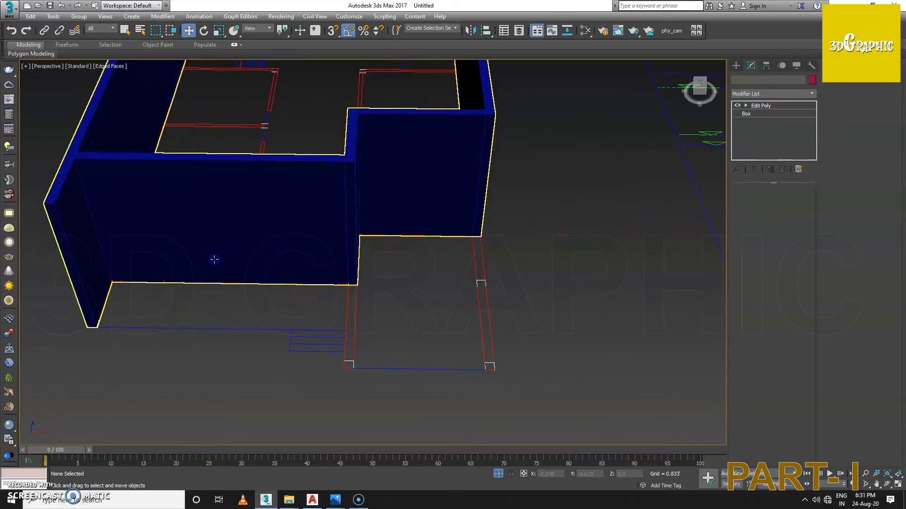
{"action": "left_click", "coordinate": [214, 260]}
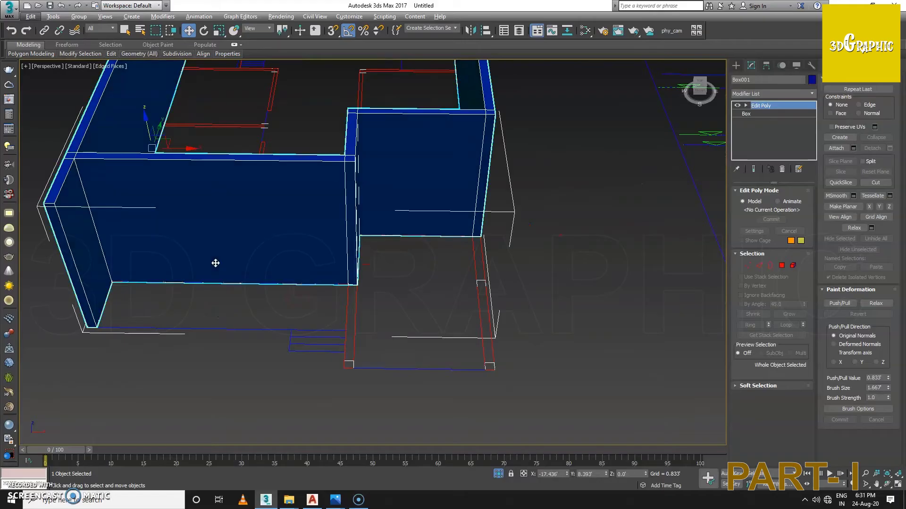
{"action": "key", "text": "alt+x"}
{"action": "mouse_move", "coordinate": [223, 263]}
{"action": "middle_mouse_down", "text": "alt"}
{"action": "mouse_move", "coordinate": [259, 264]}
{"action": "mouse_move", "coordinate": [285, 281]}
{"action": "middle_mouse_up", "text": "alt"}
{"action": "left_click", "coordinate": [746, 100]}
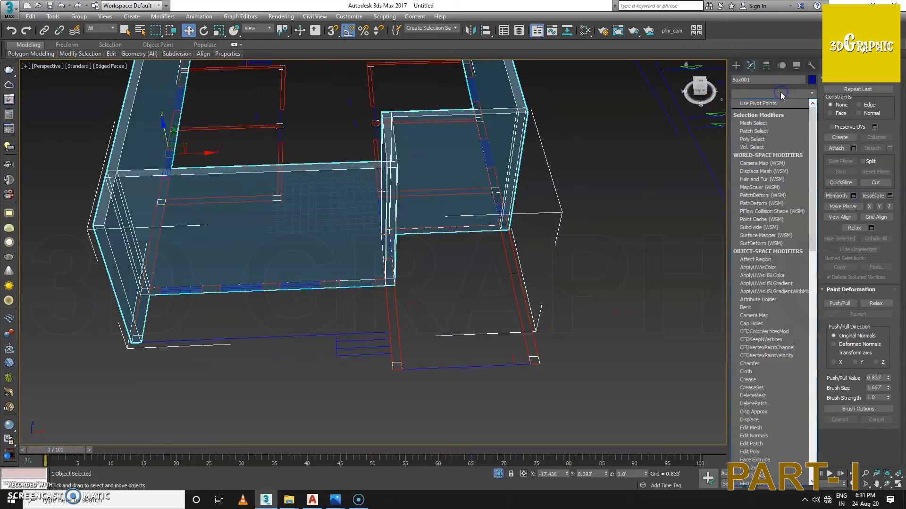
Add a second Edit Poly modifier to the walls
{"action": "key", "text": "e"}
{"action": "key", "text": "Down"}
{"action": "key", "text": "Down"}
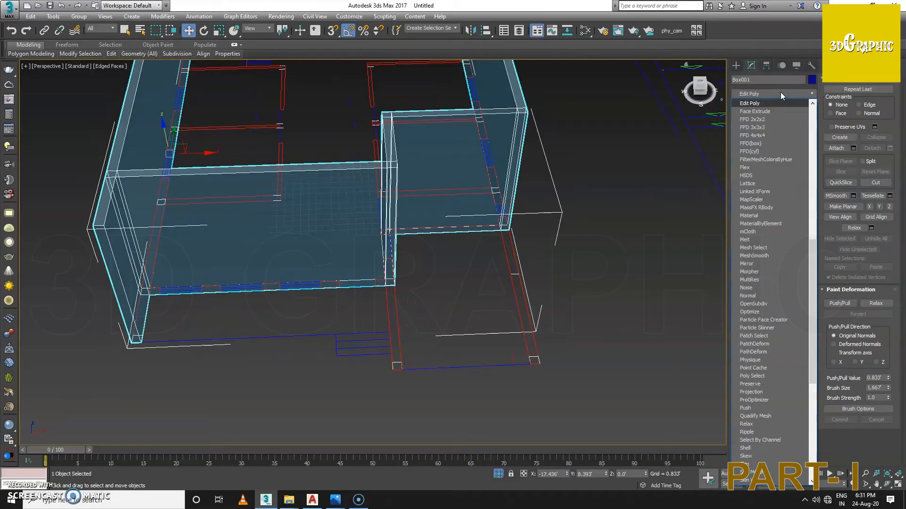
{"action": "key", "text": "Return"}
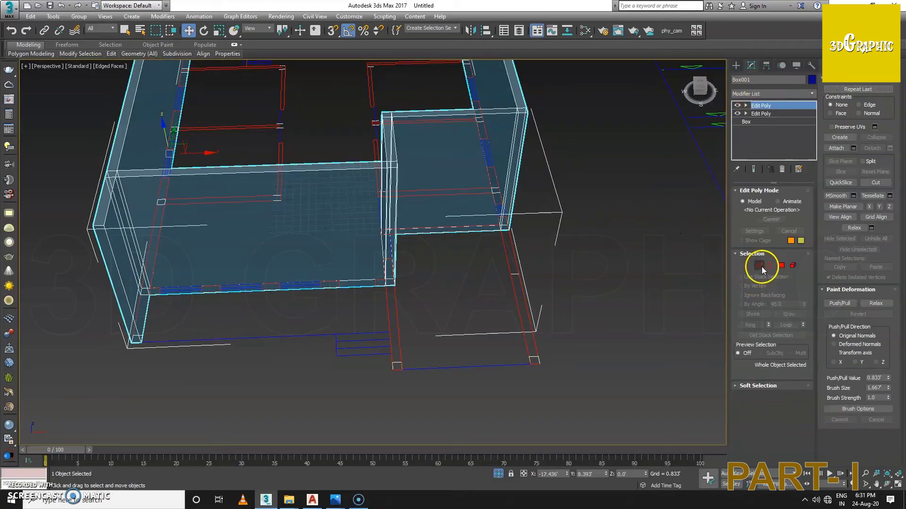
Select the front-wall edges and connect them with 8 new vertical edges
{"action": "left_click", "coordinate": [761, 266]}
{"action": "left_click", "coordinate": [251, 123]}
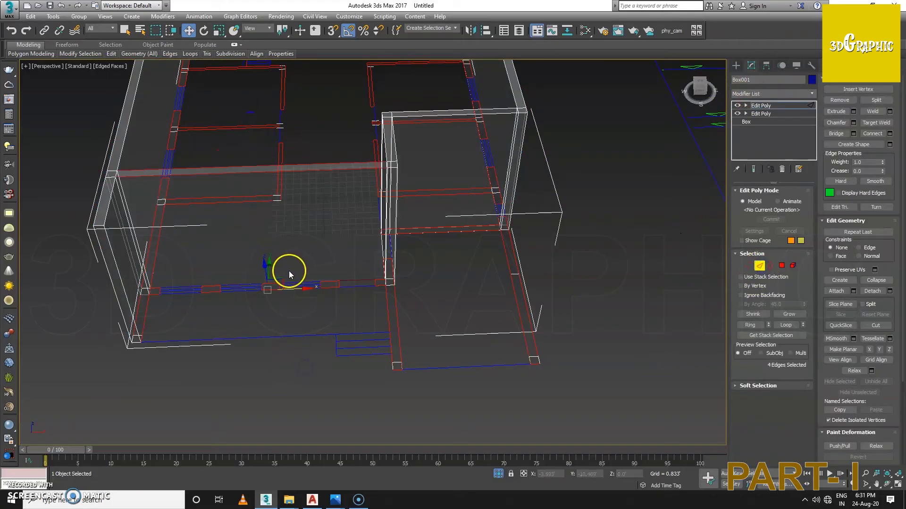
{"action": "middle_click_drag", "start_coordinate": [295, 239], "coordinate": [347, 164], "text": "alt"}
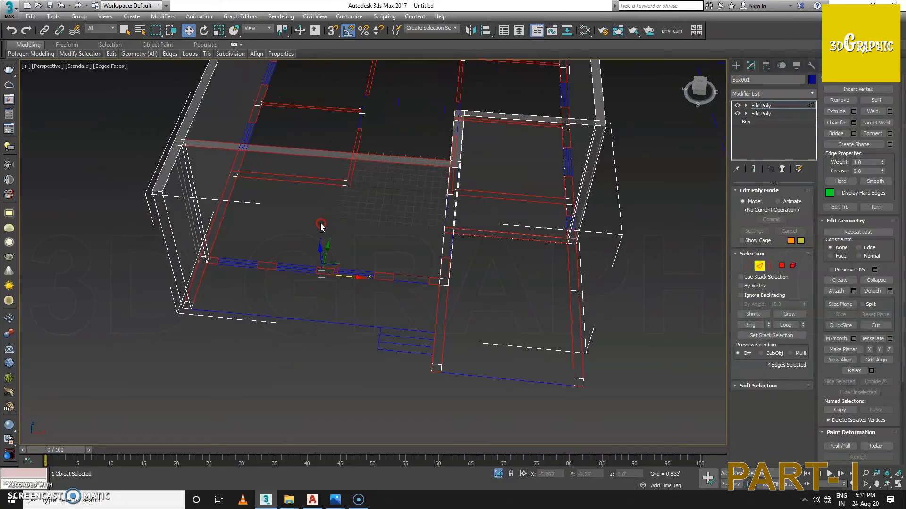
{"action": "right_click", "coordinate": [348, 164]}
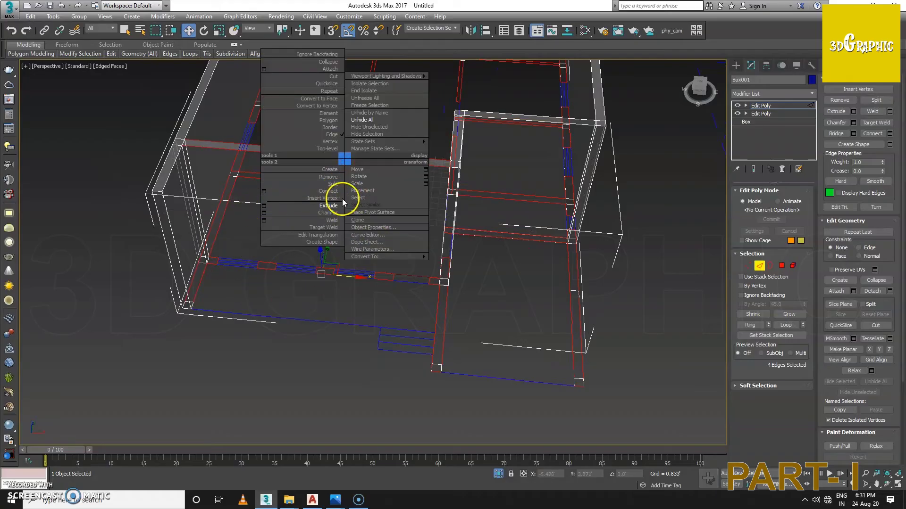
{"action": "left_click", "coordinate": [271, 191]}
{"action": "middle_click_drag", "start_coordinate": [250, 250], "coordinate": [251, 256], "text": "alt"}
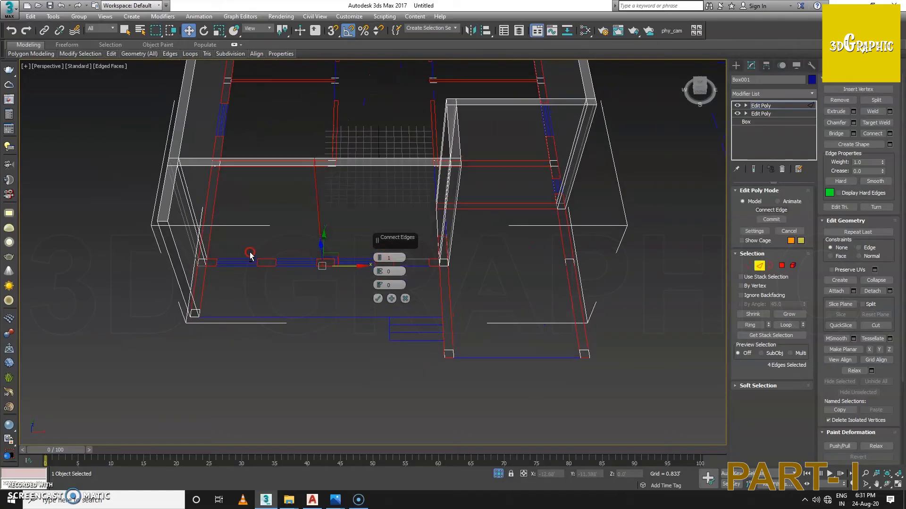
{"action": "left_click_drag", "start_coordinate": [395, 242], "coordinate": [531, 236]}
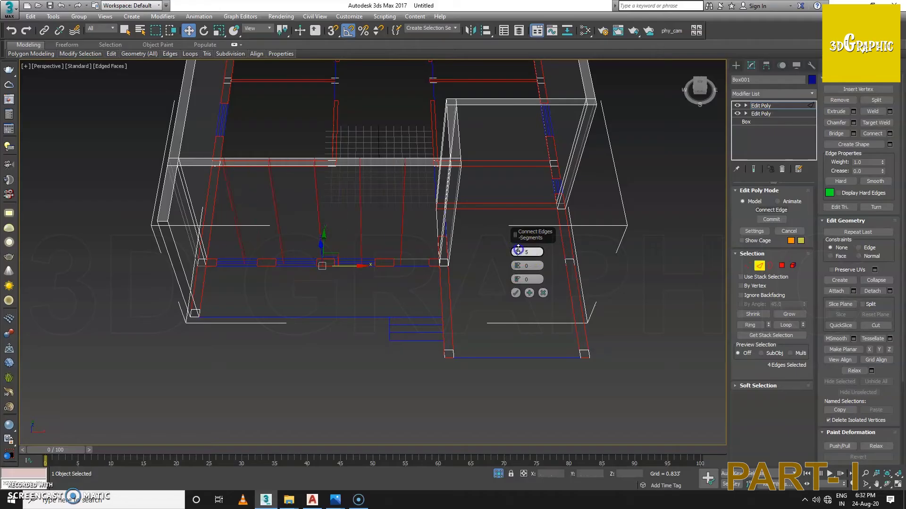
Accept the 8 new connecting edges on the front wall
{"action": "left_click", "coordinate": [515, 293]}
{"action": "middle_click_drag", "start_coordinate": [414, 297], "coordinate": [275, 264], "text": "alt"}
{"action": "scroll", "coordinate": [275, 264], "scroll_direction": "up", "scroll_amount": 3}
{"action": "scroll", "coordinate": [283, 263], "scroll_direction": "down", "scroll_amount": 2}
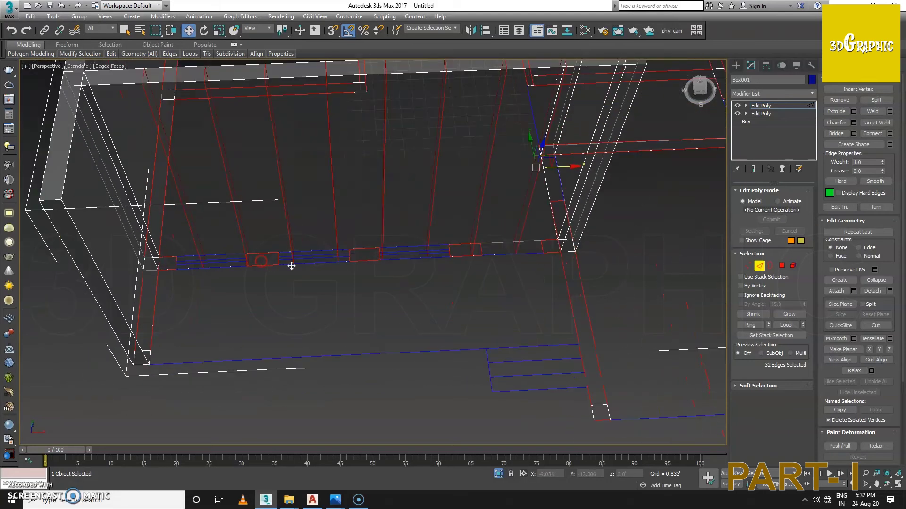
{"action": "left_click_drag", "start_coordinate": [579, 183], "coordinate": [568, 174]}
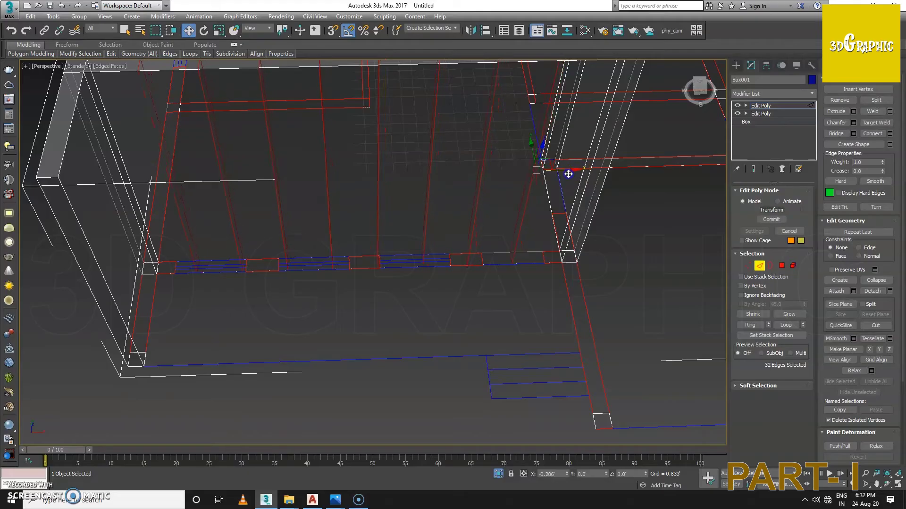
In Top view, slide the selected edge groups along X
{"action": "key", "text": "t"}
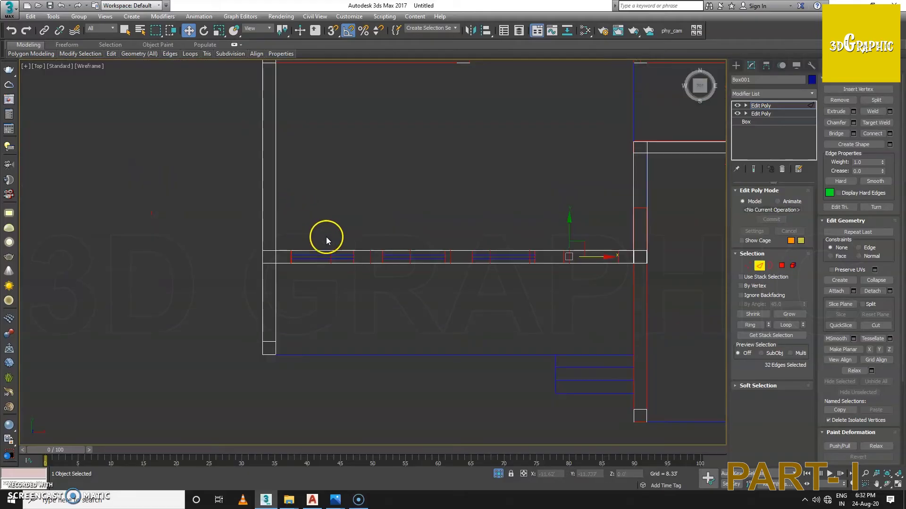
{"action": "scroll", "coordinate": [275, 257], "scroll_direction": "up", "scroll_amount": 3}
{"action": "scroll", "coordinate": [390, 271], "scroll_direction": "up", "scroll_amount": 2}
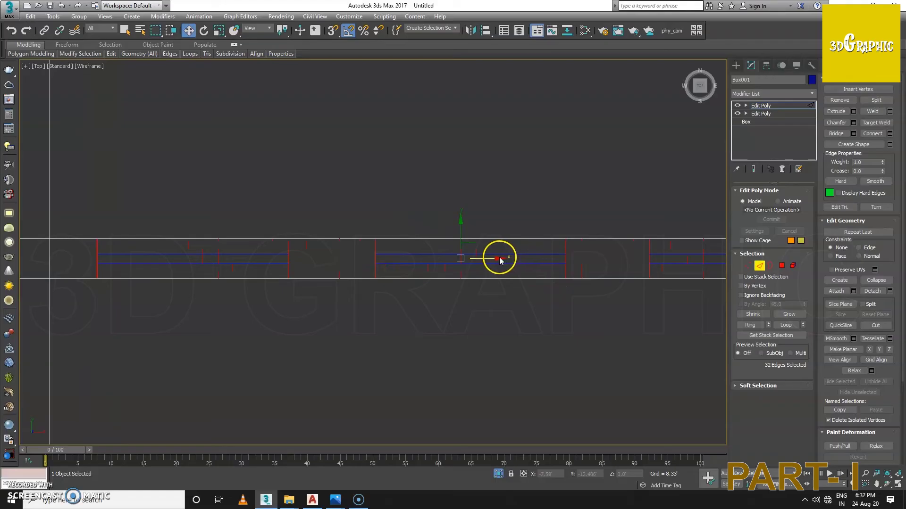
{"action": "mouse_move", "coordinate": [495, 257]}
{"action": "left_mouse_down"}
{"action": "mouse_move", "coordinate": [503, 260]}
{"action": "mouse_move", "coordinate": [201, 256]}
{"action": "left_mouse_up"}
{"action": "left_click_drag", "start_coordinate": [93, 215], "coordinate": [117, 258], "text": "ctrl"}
{"action": "left_click_drag", "start_coordinate": [382, 263], "coordinate": [386, 259]}
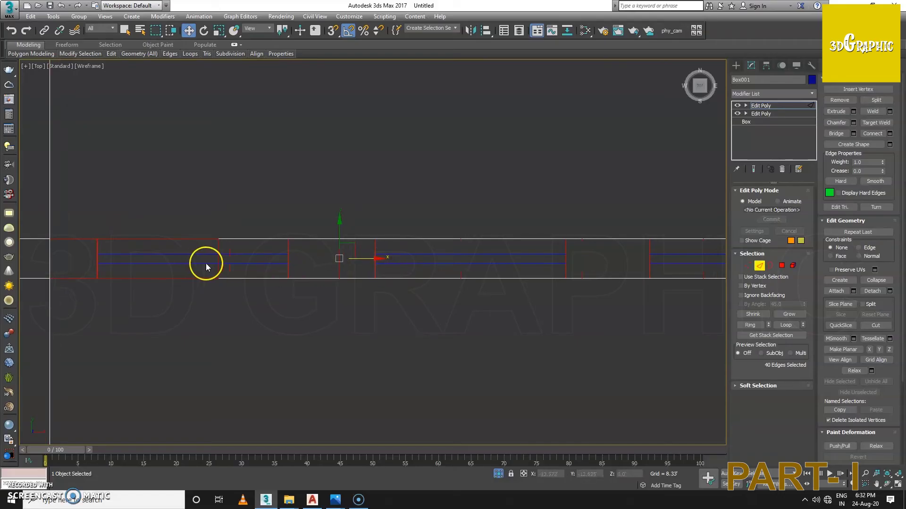
{"action": "left_click_drag", "start_coordinate": [373, 259], "coordinate": [379, 259]}
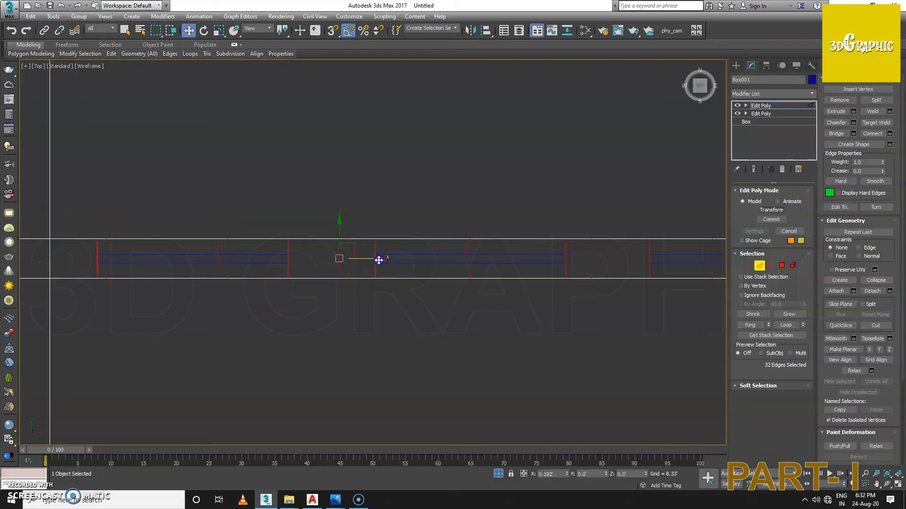
Refine the edge selection and shift edges onto the plan's window openings
{"action": "left_click", "coordinate": [177, 239]}
{"action": "left_click_drag", "start_coordinate": [130, 256], "coordinate": [290, 279], "text": "alt"}
{"action": "left_click_drag", "start_coordinate": [377, 266], "coordinate": [396, 265]}
{"action": "left_click_drag", "start_coordinate": [313, 217], "coordinate": [385, 269], "text": "alt"}
{"action": "middle_click_drag", "start_coordinate": [384, 269], "coordinate": [454, 293]}
{"action": "left_click_drag", "start_coordinate": [451, 283], "coordinate": [419, 287]}
{"action": "left_click", "coordinate": [303, 253], "text": "alt"}
Slide the selected opening edges left along the wall in Top view
{"action": "scroll", "coordinate": [422, 297], "scroll_direction": "down", "scroll_amount": 2}
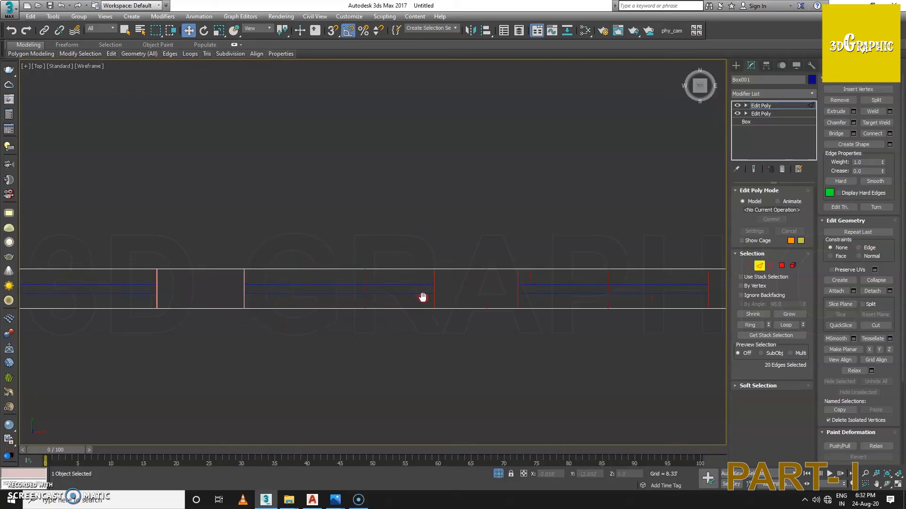
{"action": "middle_click_drag", "start_coordinate": [370, 299], "coordinate": [398, 309]}
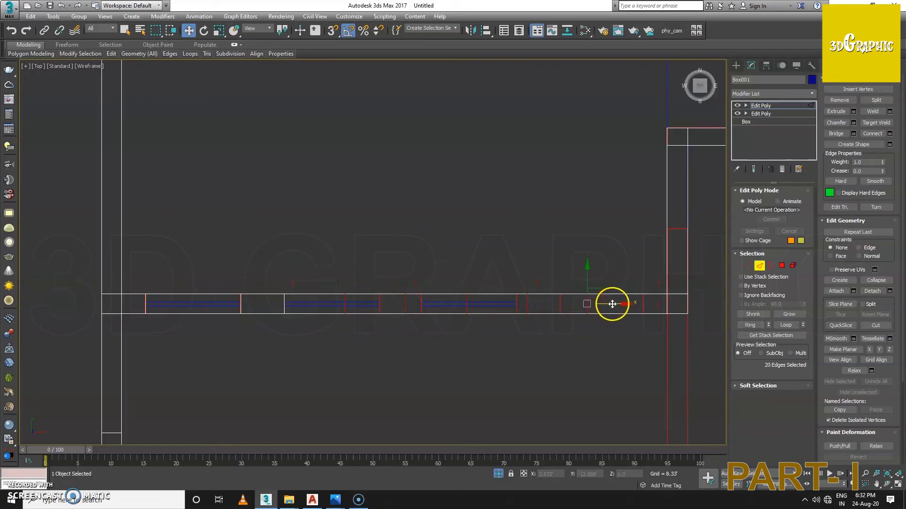
{"action": "left_click_drag", "start_coordinate": [616, 305], "coordinate": [575, 315]}
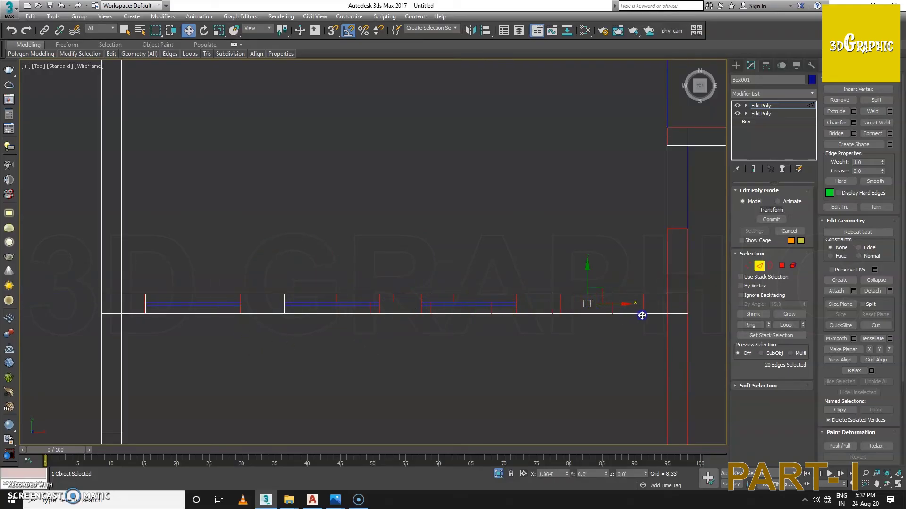
{"action": "left_click", "coordinate": [500, 327]}
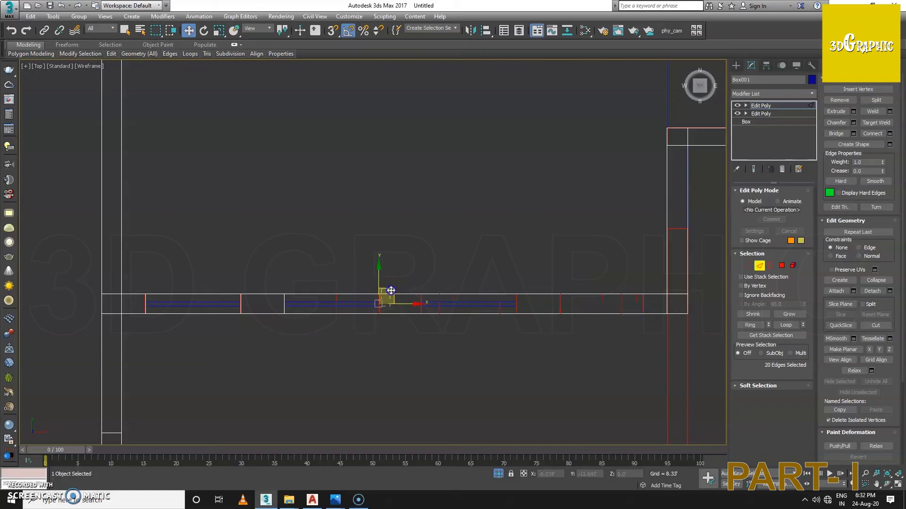
{"action": "scroll", "coordinate": [403, 304], "scroll_direction": "up", "scroll_amount": 3}
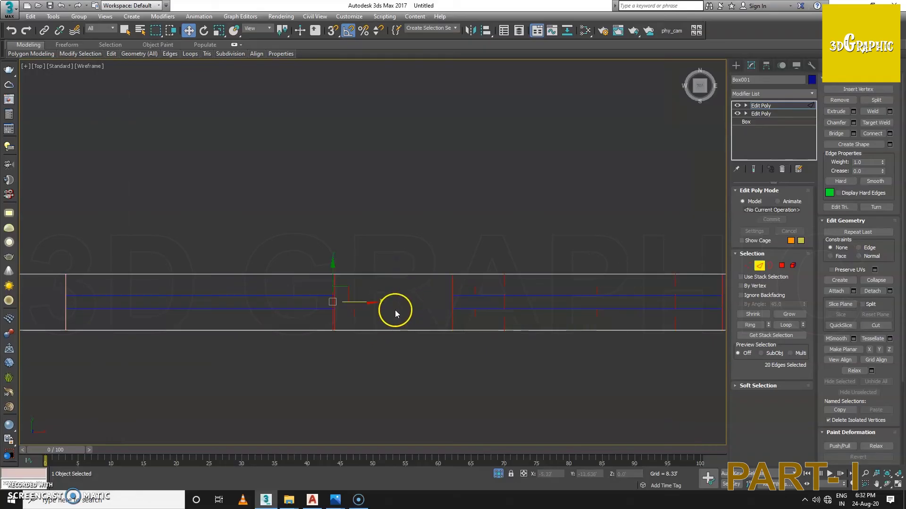
Drop a column from the selection and nudge the rest onto the plan's opening line
{"action": "left_click_drag", "start_coordinate": [375, 253], "coordinate": [289, 396], "text": "alt"}
{"action": "middle_click_drag", "start_coordinate": [289, 396], "coordinate": [314, 324]}
{"action": "scroll", "coordinate": [379, 328], "scroll_direction": "down", "scroll_amount": 2}
{"action": "middle_click_drag", "start_coordinate": [379, 328], "coordinate": [336, 332]}
{"action": "mouse_move", "coordinate": [572, 325]}
{"action": "left_mouse_down"}
{"action": "mouse_move", "coordinate": [584, 326]}
{"action": "mouse_move", "coordinate": [434, 324]}
{"action": "left_mouse_up"}
{"action": "scroll", "coordinate": [255, 329], "scroll_direction": "up", "scroll_amount": 3}
{"action": "left_click_drag", "start_coordinate": [303, 336], "coordinate": [297, 337]}
Shift the selected edges left to match the next opening on the plan
{"action": "middle_click_drag", "start_coordinate": [394, 333], "coordinate": [202, 329]}
{"action": "scroll", "coordinate": [418, 369], "scroll_direction": "down", "scroll_amount": 3}
{"action": "middle_click_drag", "start_coordinate": [417, 369], "coordinate": [352, 364]}
{"action": "scroll", "coordinate": [352, 364], "scroll_direction": "up", "scroll_amount": 2}
{"action": "left_click_drag", "start_coordinate": [358, 346], "coordinate": [443, 348]}
{"action": "middle_click_drag", "start_coordinate": [445, 336], "coordinate": [331, 358]}
{"action": "left_click_drag", "start_coordinate": [332, 358], "coordinate": [302, 368]}
Align four edges with the remaining plan opening, then return to Perspective view
{"action": "left_click", "coordinate": [433, 353]}
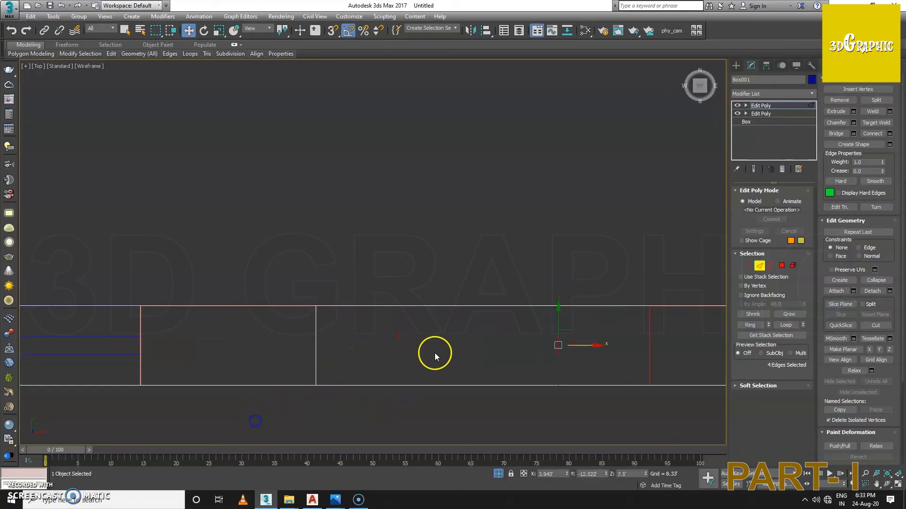
{"action": "middle_click_drag", "start_coordinate": [484, 352], "coordinate": [196, 327]}
{"action": "left_click_drag", "start_coordinate": [289, 322], "coordinate": [380, 327]}
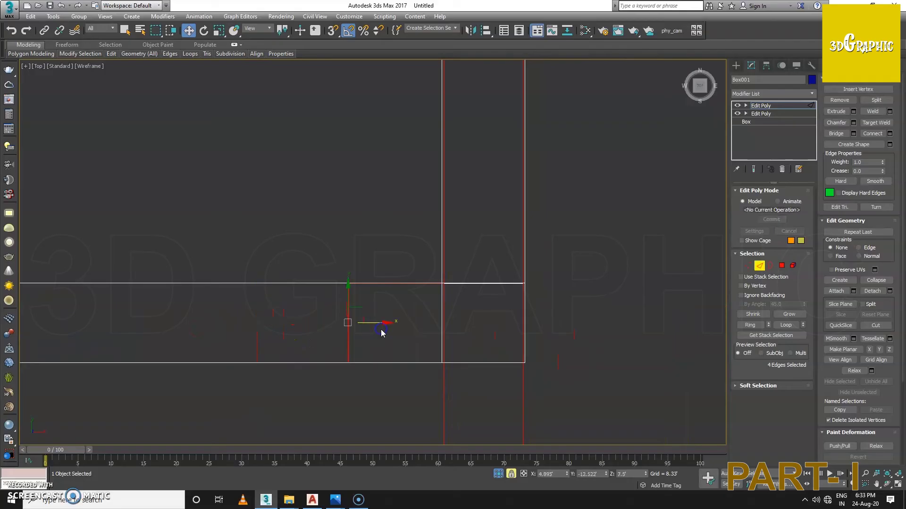
{"action": "scroll", "coordinate": [376, 360], "scroll_direction": "down", "scroll_amount": 3}
{"action": "scroll", "coordinate": [372, 351], "scroll_direction": "down", "scroll_amount": 2}
{"action": "key", "text": "p"}
{"action": "mouse_move", "coordinate": [389, 350]}
{"action": "middle_mouse_down", "text": "alt"}
{"action": "mouse_move", "coordinate": [491, 290]}
{"action": "mouse_move", "coordinate": [404, 370]}
{"action": "middle_mouse_up", "text": "alt"}
{"action": "scroll", "coordinate": [486, 296], "scroll_direction": "down", "scroll_amount": 3}
Connect the vertical edge ring with one horizontal loop and raise it to opening-top height
{"action": "left_click", "coordinate": [405, 370]}
{"action": "middle_click_drag", "start_coordinate": [392, 242], "coordinate": [392, 276], "text": "alt"}
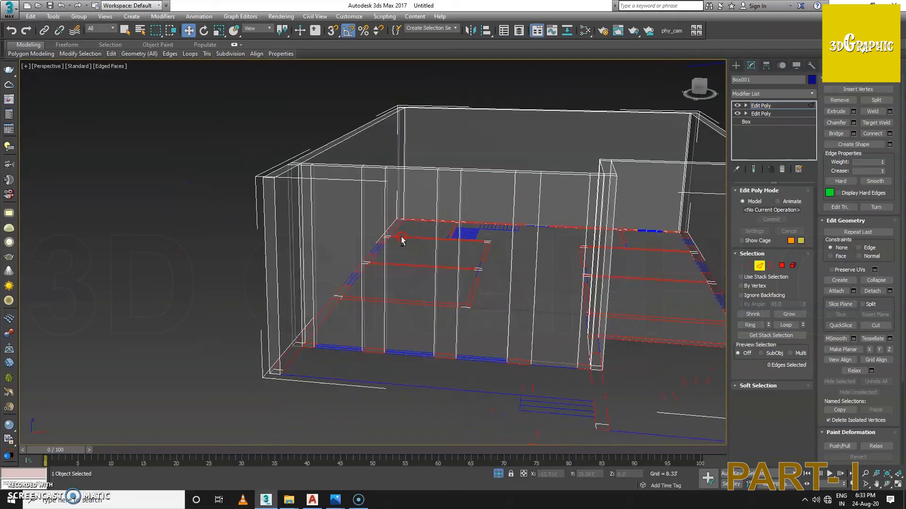
{"action": "left_click", "coordinate": [393, 276]}
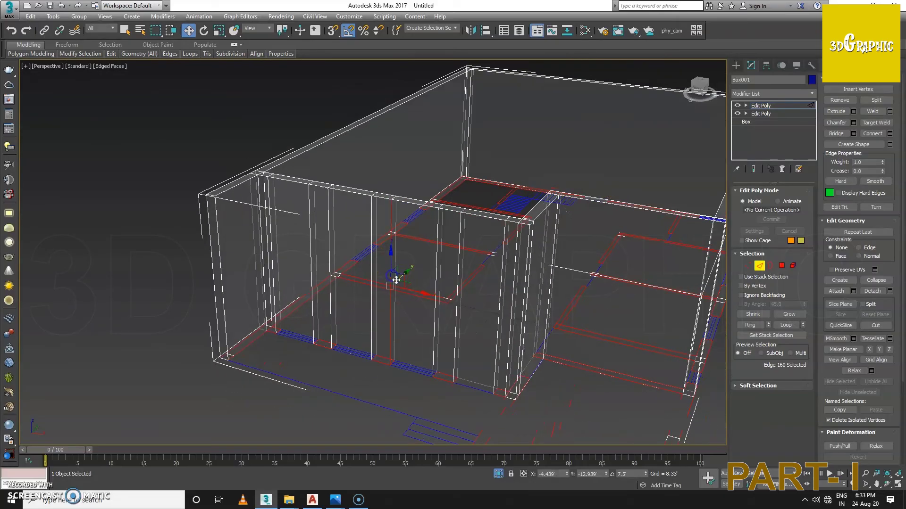
{"action": "left_click", "coordinate": [752, 326]}
{"action": "middle_click_drag", "start_coordinate": [509, 299], "coordinate": [447, 274], "text": "alt"}
{"action": "right_click", "coordinate": [439, 272]}
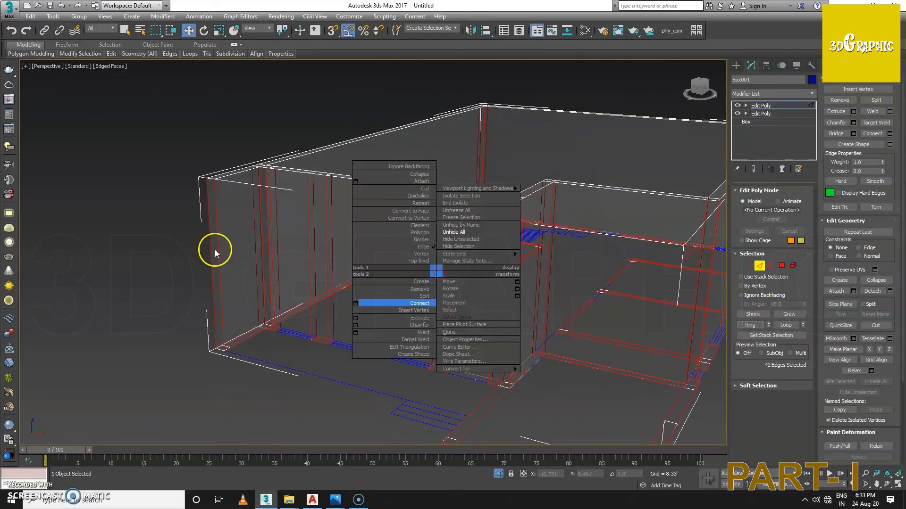
{"action": "left_click", "coordinate": [355, 303]}
{"action": "left_click_drag", "start_coordinate": [517, 253], "coordinate": [479, 263]}
{"action": "left_click", "coordinate": [516, 293]}
{"action": "middle_click_drag", "start_coordinate": [516, 294], "coordinate": [412, 303], "text": "alt"}
{"action": "left_click_drag", "start_coordinate": [475, 212], "coordinate": [476, 183]}
Add a second horizontal loop below it and show the walls solid again
{"action": "left_click", "coordinate": [429, 293]}
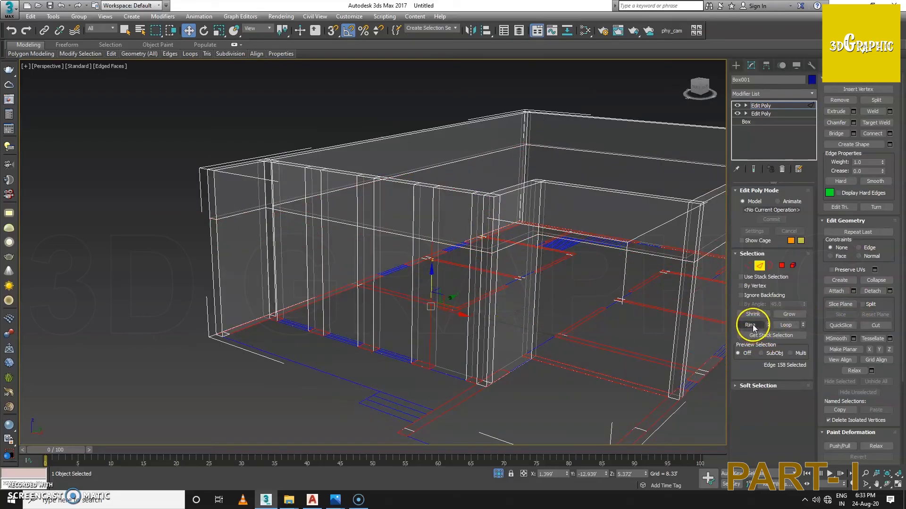
{"action": "left_click", "coordinate": [752, 324]}
{"action": "right_click", "coordinate": [462, 292]}
{"action": "left_click", "coordinate": [382, 323]}
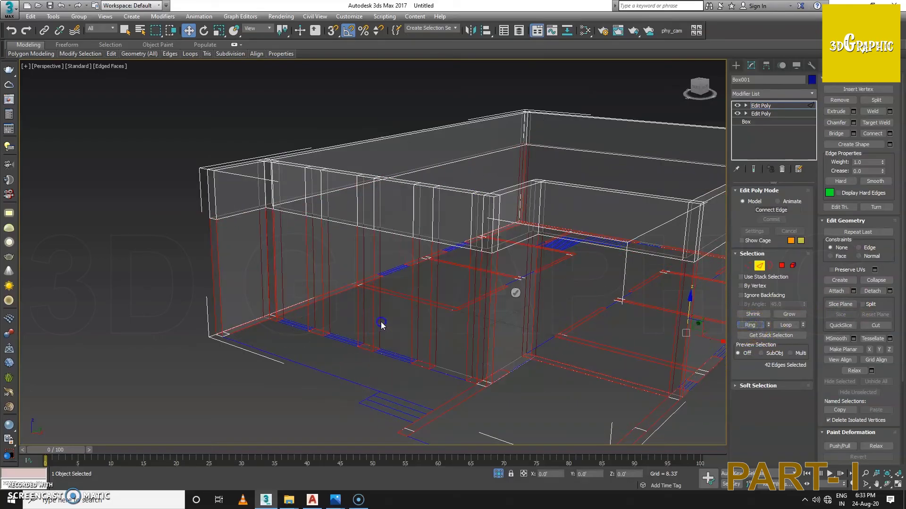
{"action": "left_click", "coordinate": [516, 294]}
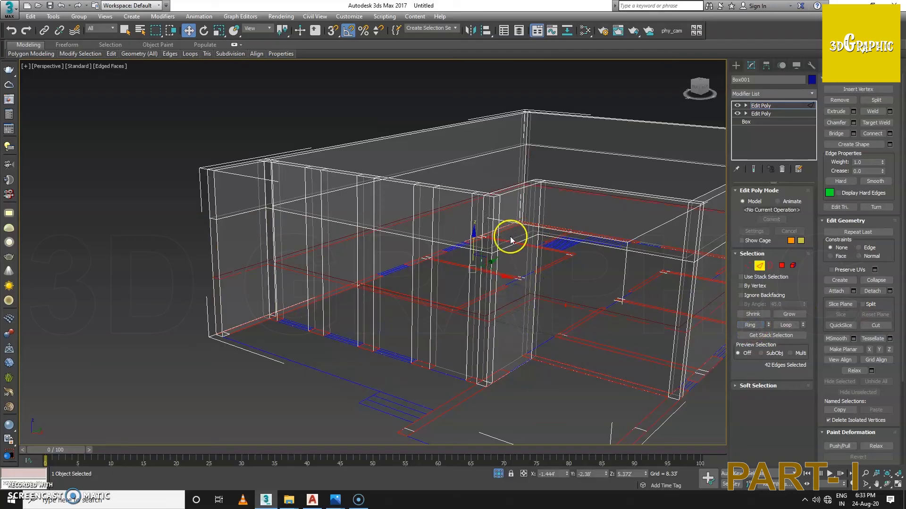
{"action": "left_click", "coordinate": [445, 288]}
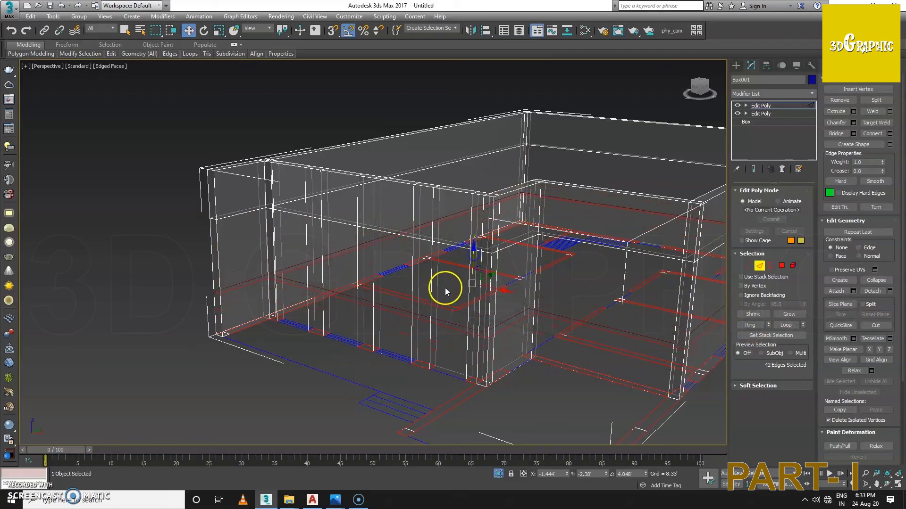
{"action": "middle_click_drag", "start_coordinate": [446, 290], "coordinate": [391, 277], "text": "alt"}
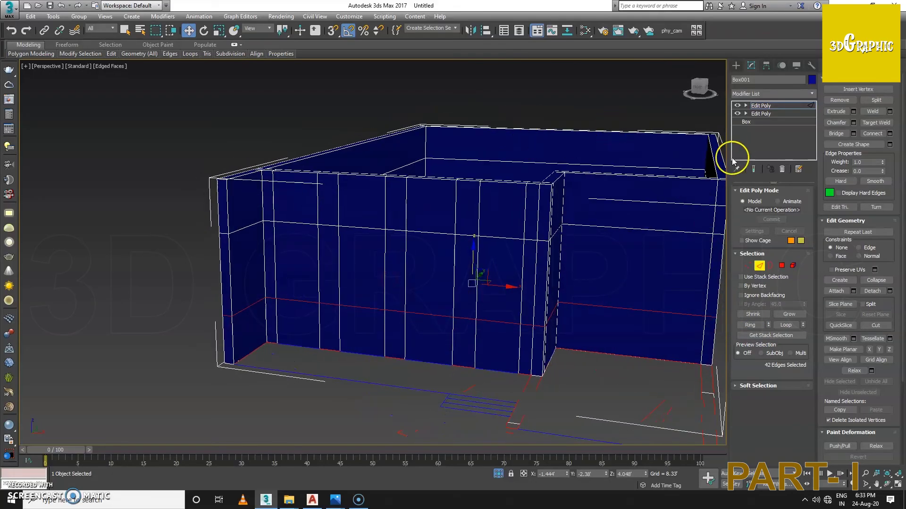
Draw a Standard Primitives box slab in front of the front wall
{"action": "left_click", "coordinate": [756, 105]}
{"action": "left_click", "coordinate": [736, 69]}
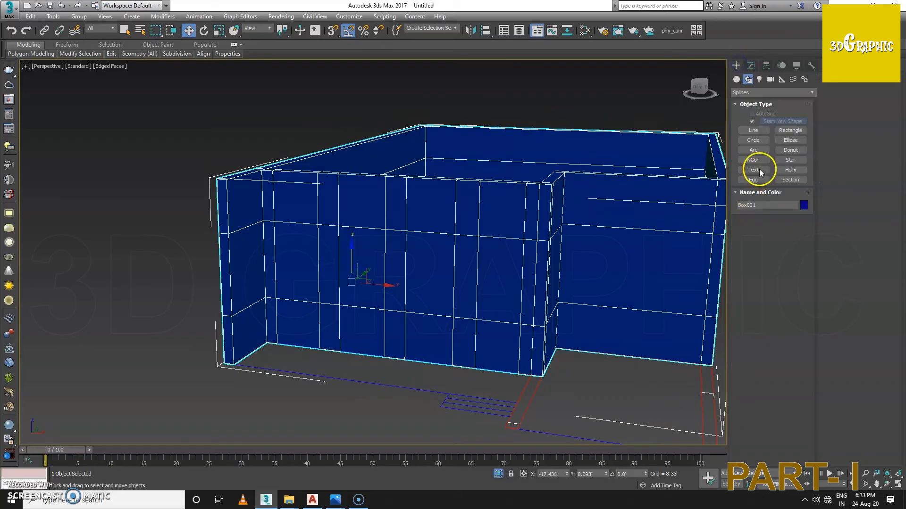
{"action": "left_click", "coordinate": [736, 79]}
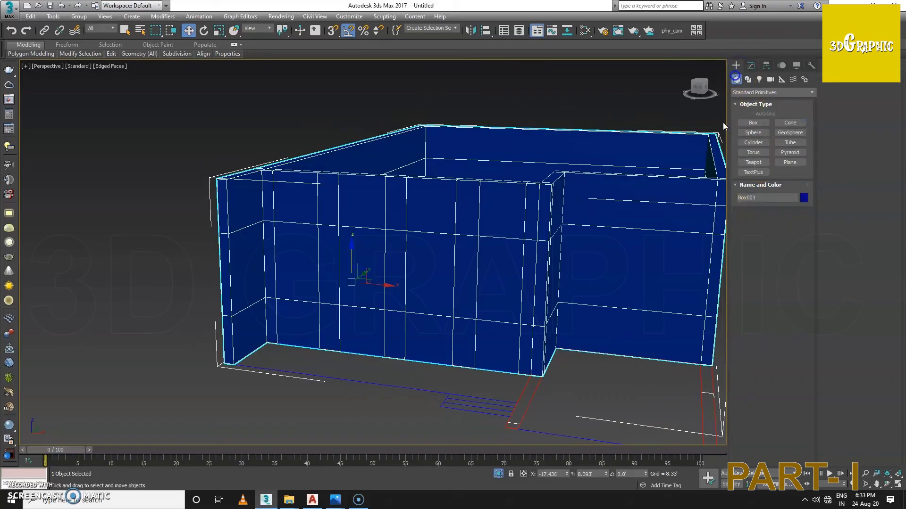
{"action": "left_click", "coordinate": [759, 124]}
{"action": "mouse_move", "coordinate": [378, 253]}
{"action": "middle_mouse_down", "text": "alt"}
{"action": "mouse_move", "coordinate": [427, 330]}
{"action": "mouse_move", "coordinate": [353, 288]}
{"action": "mouse_move", "coordinate": [313, 304]}
{"action": "middle_mouse_up", "text": "alt"}
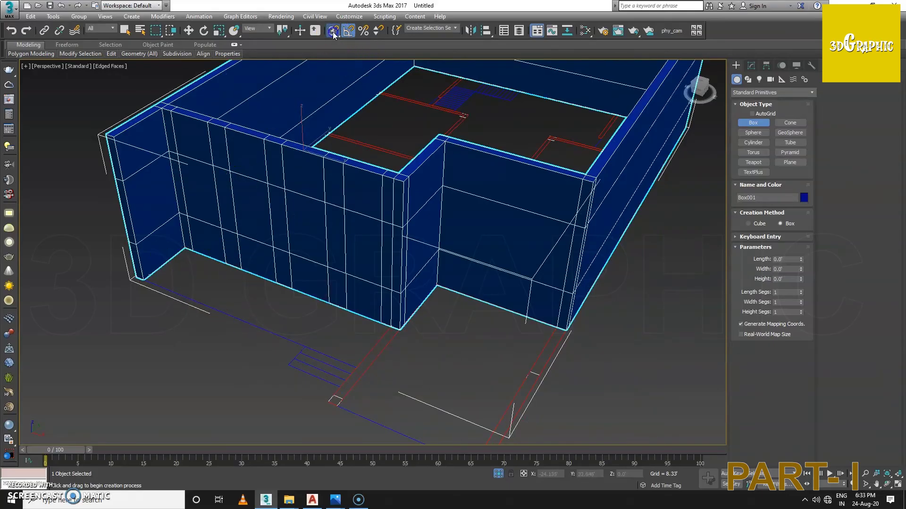
{"action": "mouse_move", "coordinate": [203, 283]}
{"action": "left_mouse_down"}
{"action": "mouse_move", "coordinate": [466, 366]}
{"action": "mouse_move", "coordinate": [429, 380]}
{"action": "left_mouse_up"}
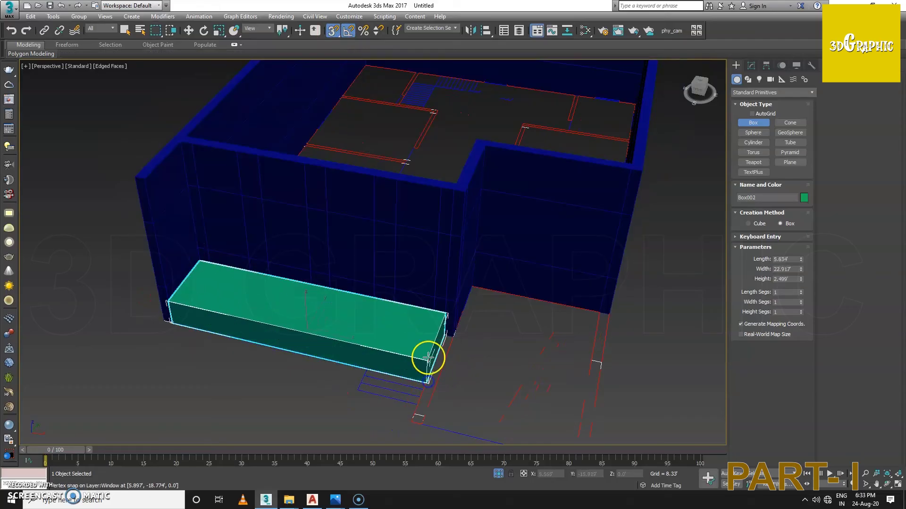
Set the box slab's height to 2.0' and view it from the front
{"action": "left_click", "coordinate": [751, 65]}
{"action": "double_click", "coordinate": [796, 221]}
{"action": "type", "text": "2"}
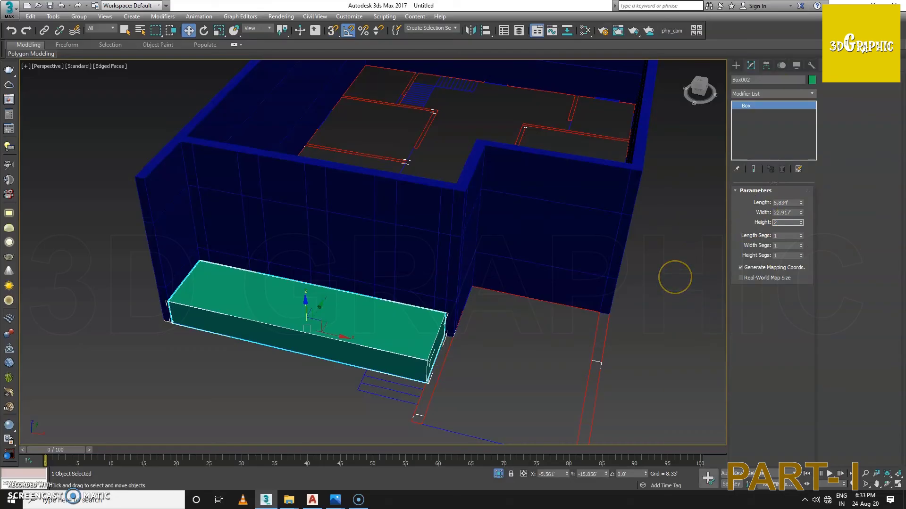
{"action": "key", "text": "Return"}
{"action": "mouse_move", "coordinate": [440, 281]}
{"action": "middle_mouse_down", "text": "alt"}
{"action": "mouse_move", "coordinate": [451, 260]}
{"action": "mouse_move", "coordinate": [431, 266]}
{"action": "middle_mouse_up", "text": "alt"}
{"action": "mouse_move", "coordinate": [372, 282]}
{"action": "middle_mouse_down", "text": "alt"}
{"action": "mouse_move", "coordinate": [385, 283]}
{"action": "mouse_move", "coordinate": [314, 289]}
{"action": "middle_mouse_up", "text": "alt"}
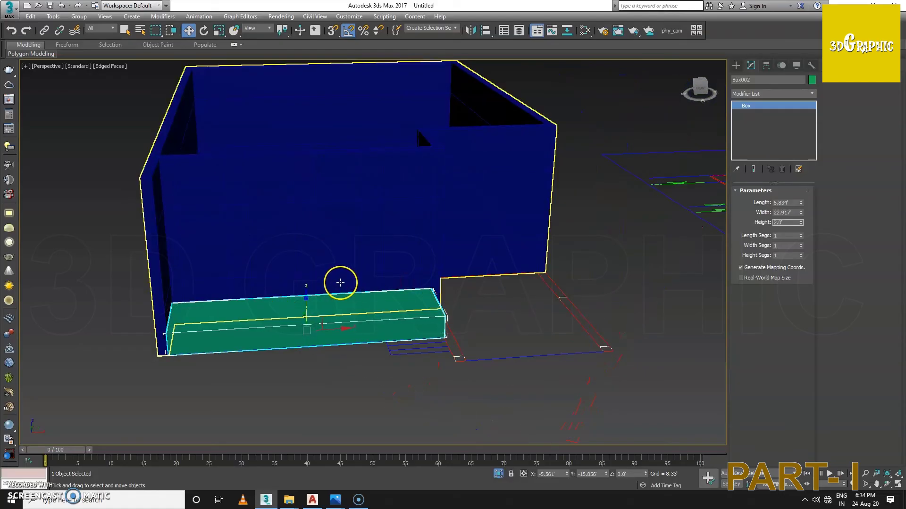
{"action": "scroll", "coordinate": [308, 279], "scroll_direction": "up", "scroll_amount": 5}
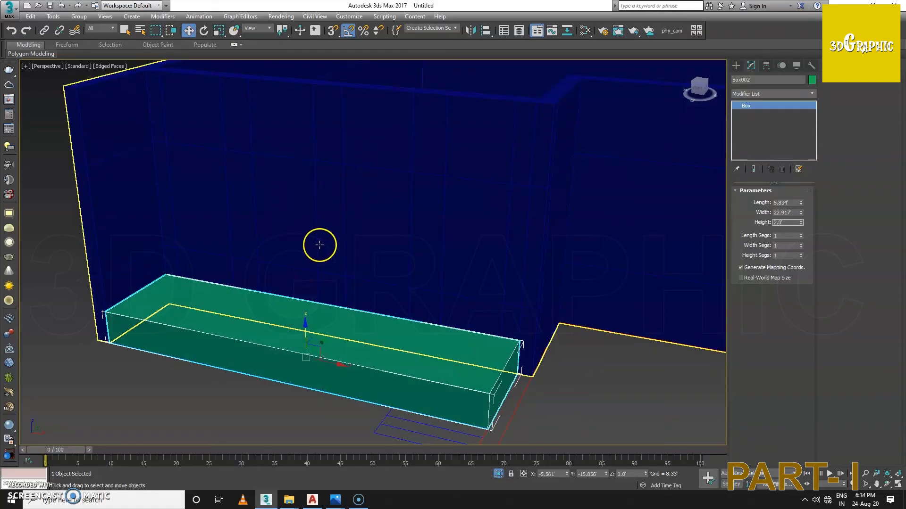
{"action": "left_click", "coordinate": [735, 65]}
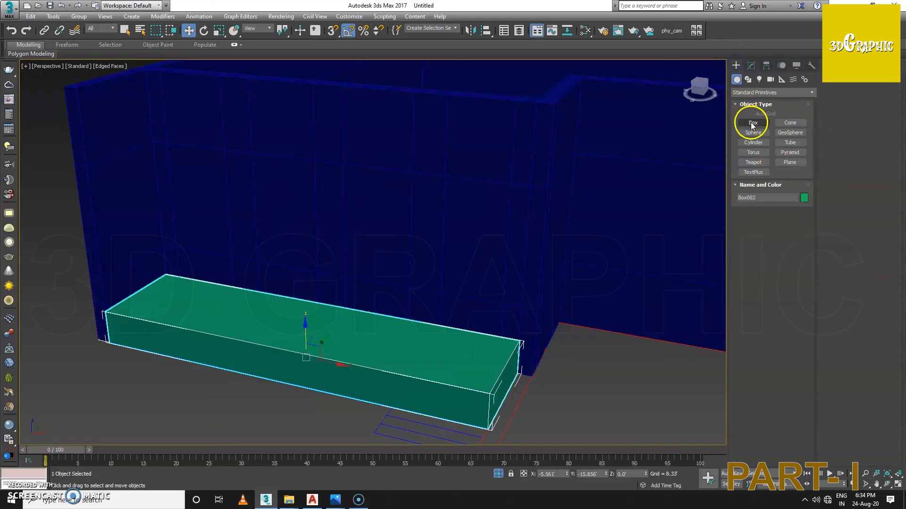
Build a small guide box on the green slab with AutoGrid, moved back, 3.0' high
{"action": "left_click", "coordinate": [754, 122]}
{"action": "middle_click_drag", "start_coordinate": [453, 259], "coordinate": [348, 270], "text": "alt"}
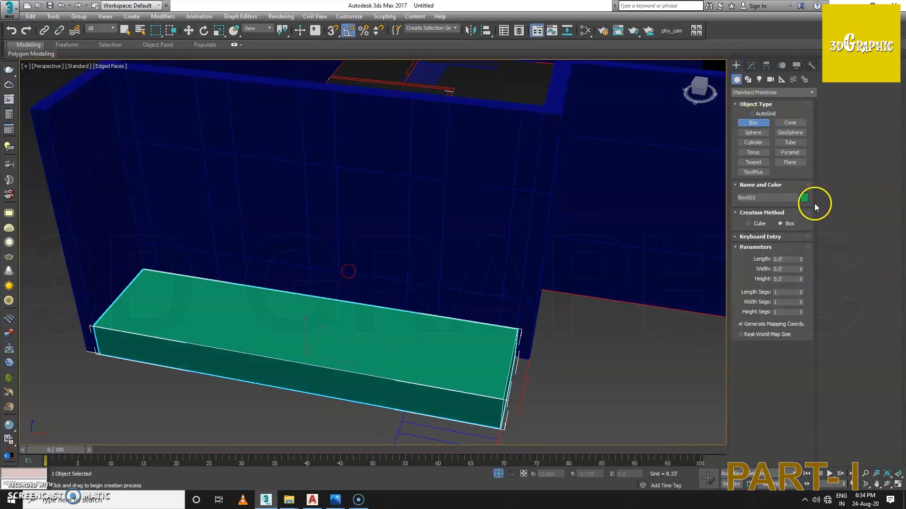
{"action": "left_click", "coordinate": [752, 114]}
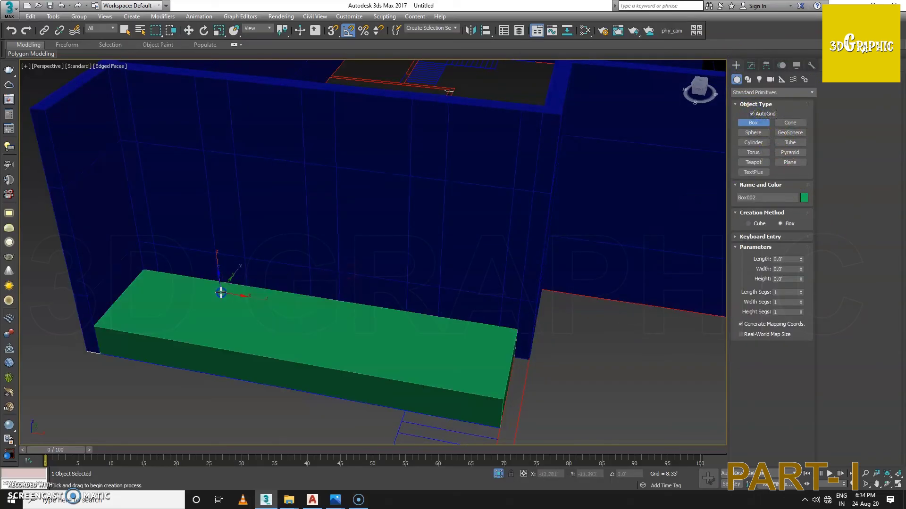
{"action": "left_click_drag", "start_coordinate": [221, 293], "coordinate": [278, 335]}
{"action": "left_click", "coordinate": [299, 290]}
{"action": "key", "text": "w"}
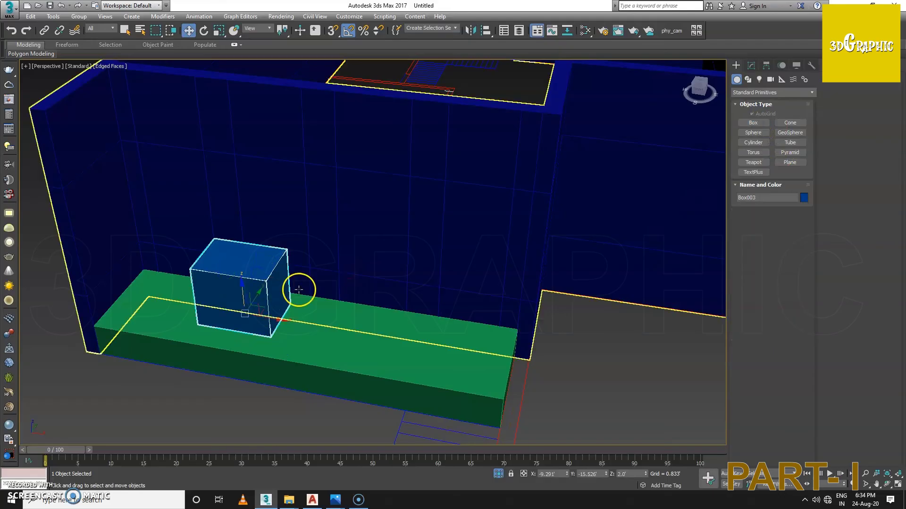
{"action": "middle_click_drag", "start_coordinate": [298, 289], "coordinate": [302, 287], "text": "alt"}
{"action": "left_click_drag", "start_coordinate": [266, 300], "coordinate": [299, 293]}
{"action": "mouse_move", "coordinate": [299, 293]}
{"action": "middle_mouse_down", "text": "alt"}
{"action": "mouse_move", "coordinate": [300, 310]}
{"action": "mouse_move", "coordinate": [307, 297]}
{"action": "middle_mouse_up", "text": "alt"}
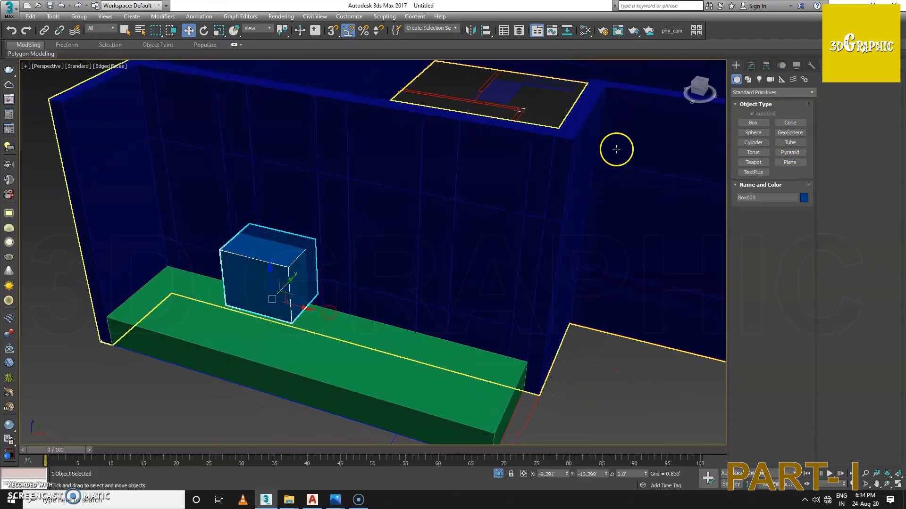
{"action": "left_click", "coordinate": [751, 65]}
{"action": "left_click", "coordinate": [802, 225]}
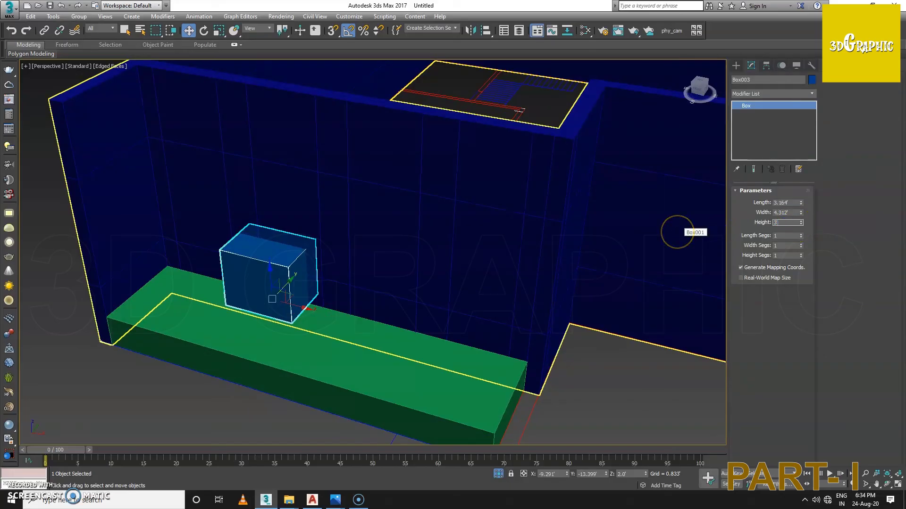
{"action": "key", "text": "Return"}
Clone the guide box to the right as Box004 and set its height to 7'
{"action": "middle_click_drag", "start_coordinate": [253, 242], "coordinate": [263, 269], "text": "alt"}
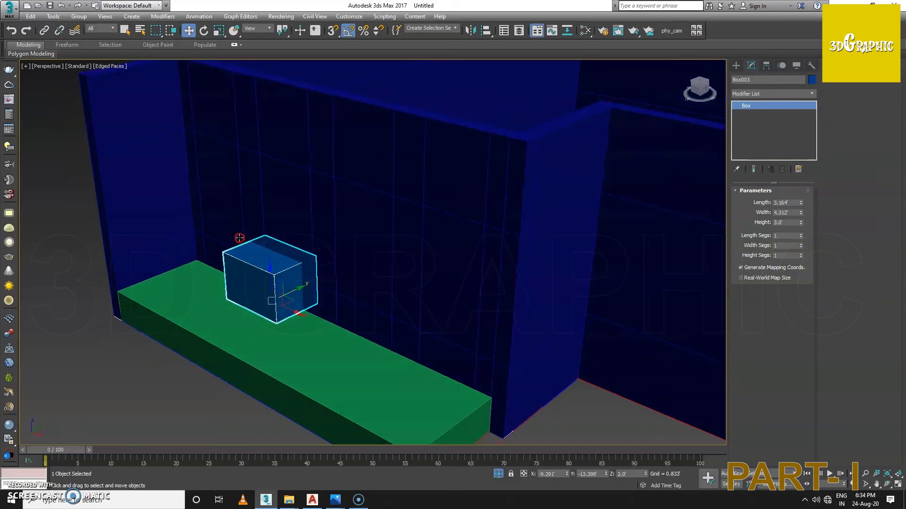
{"action": "scroll", "coordinate": [311, 337], "scroll_direction": "up", "scroll_amount": 3}
{"action": "left_click_drag", "start_coordinate": [303, 321], "coordinate": [401, 365], "text": "shift"}
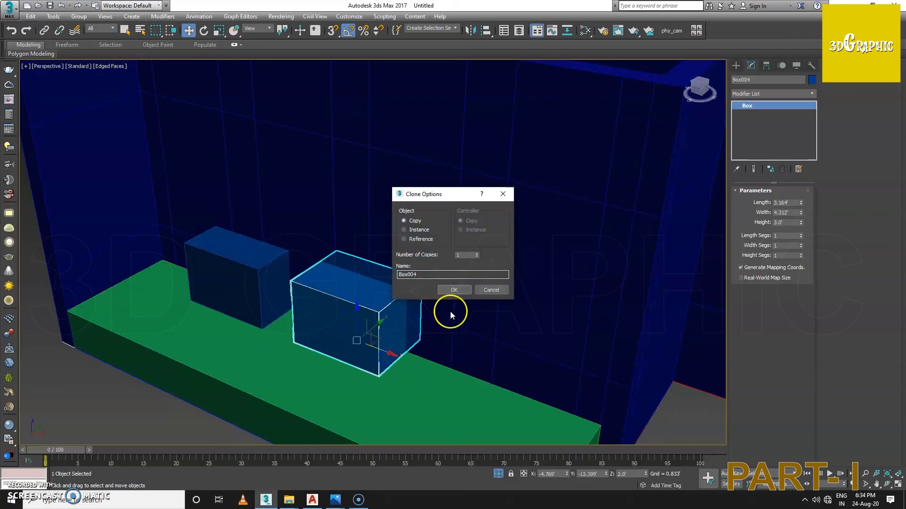
{"action": "left_click", "coordinate": [454, 291]}
{"action": "left_click", "coordinate": [787, 223]}
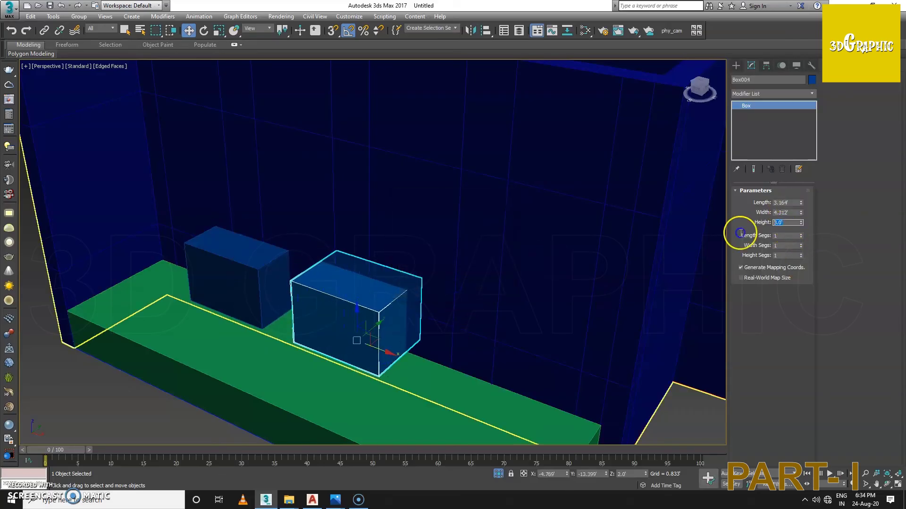
{"action": "type", "text": "7"}
{"action": "left_click", "coordinate": [683, 229]}
{"action": "left_click", "coordinate": [447, 170]}
{"action": "middle_click_drag", "start_coordinate": [439, 170], "coordinate": [527, 311], "text": "alt"}
Raise some of the wall's horizontal edge loops and lower another loop down the wall
{"action": "left_click", "coordinate": [780, 204]}
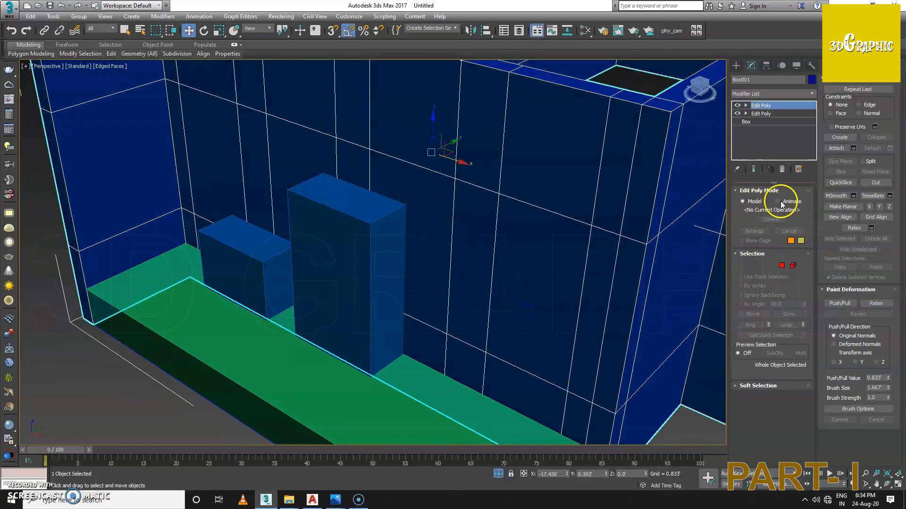
{"action": "left_click", "coordinate": [760, 264]}
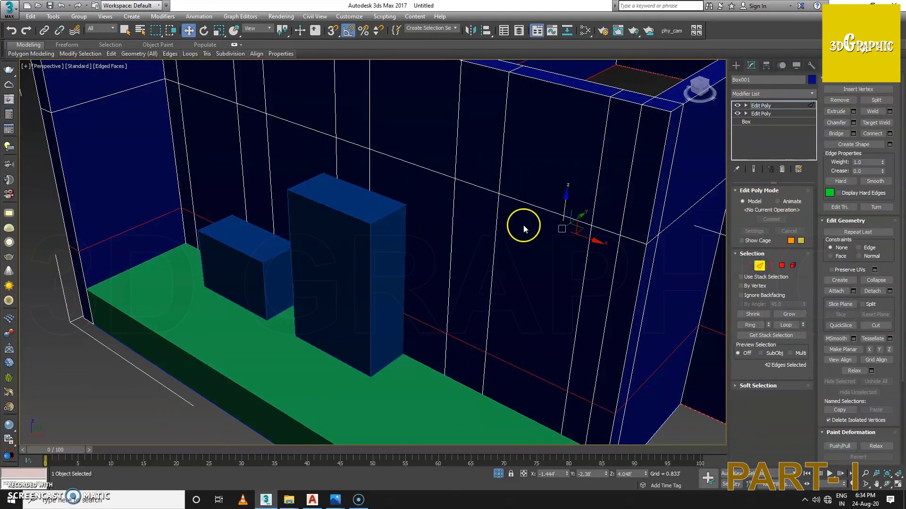
{"action": "left_click_drag", "start_coordinate": [565, 195], "coordinate": [572, 178]}
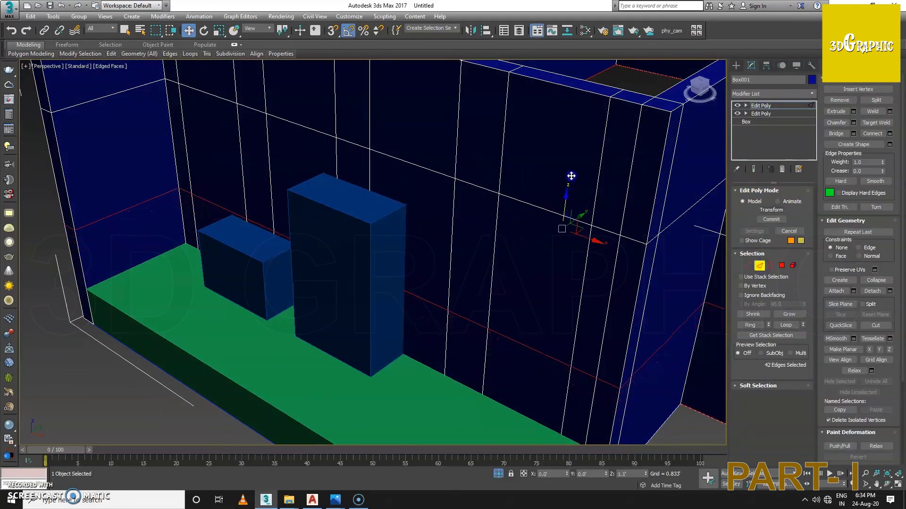
{"action": "left_click", "coordinate": [288, 238]}
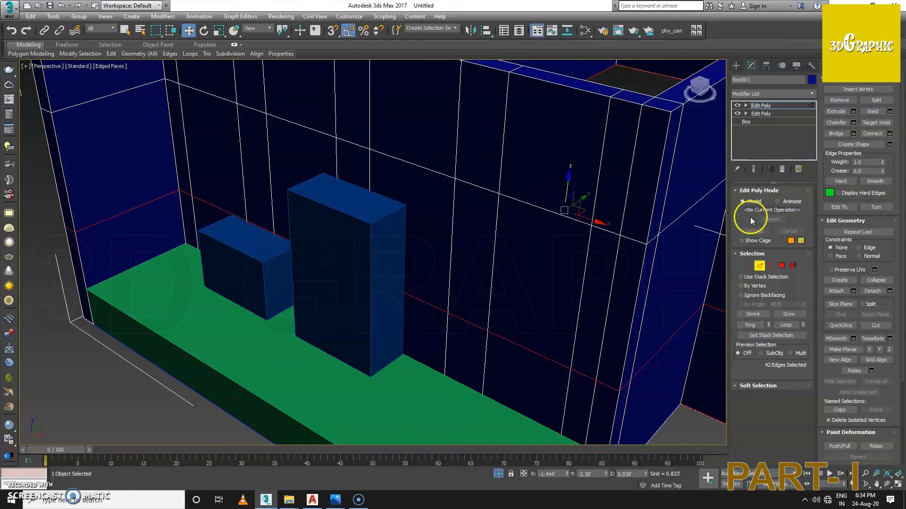
{"action": "left_click", "coordinate": [561, 214]}
{"action": "double_click", "coordinate": [555, 212]}
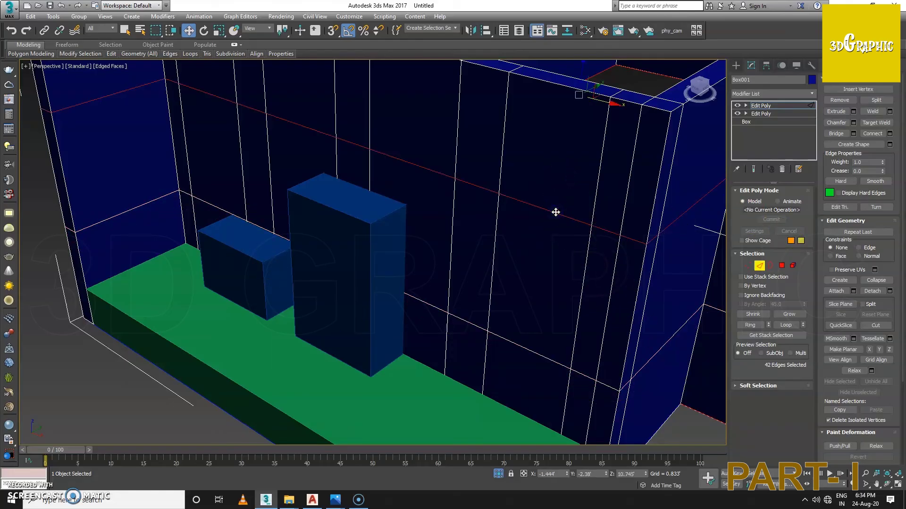
{"action": "middle_click_drag", "start_coordinate": [546, 217], "coordinate": [534, 254], "text": "alt"}
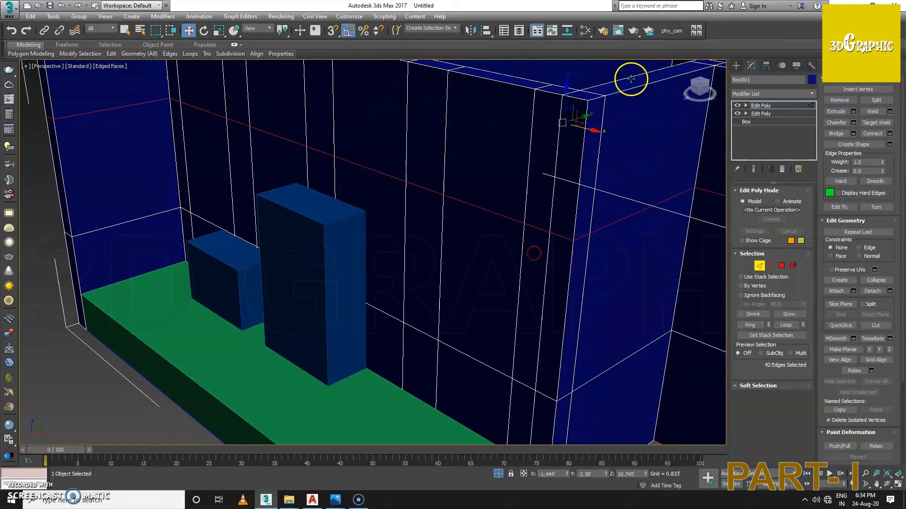
{"action": "left_click_drag", "start_coordinate": [569, 87], "coordinate": [572, 156]}
{"action": "middle_click_drag", "start_coordinate": [295, 188], "coordinate": [339, 178], "text": "alt"}
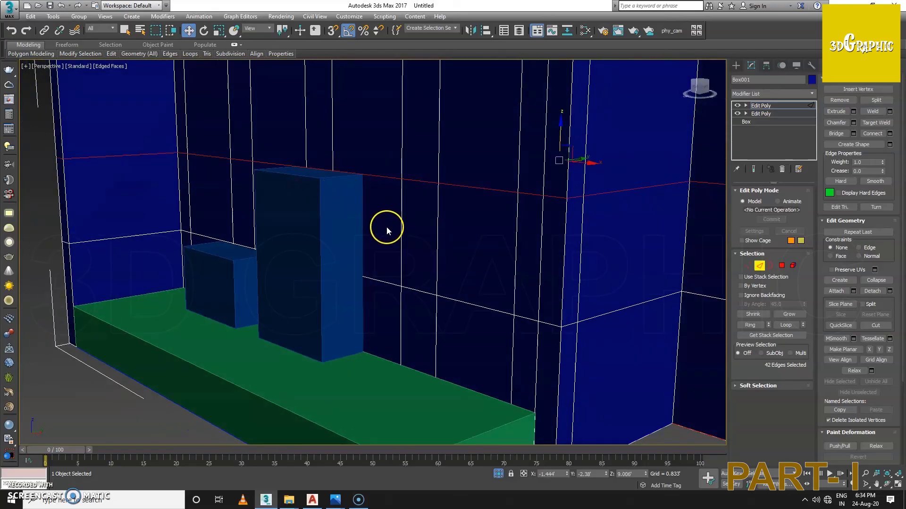
{"action": "left_click", "coordinate": [759, 267]}
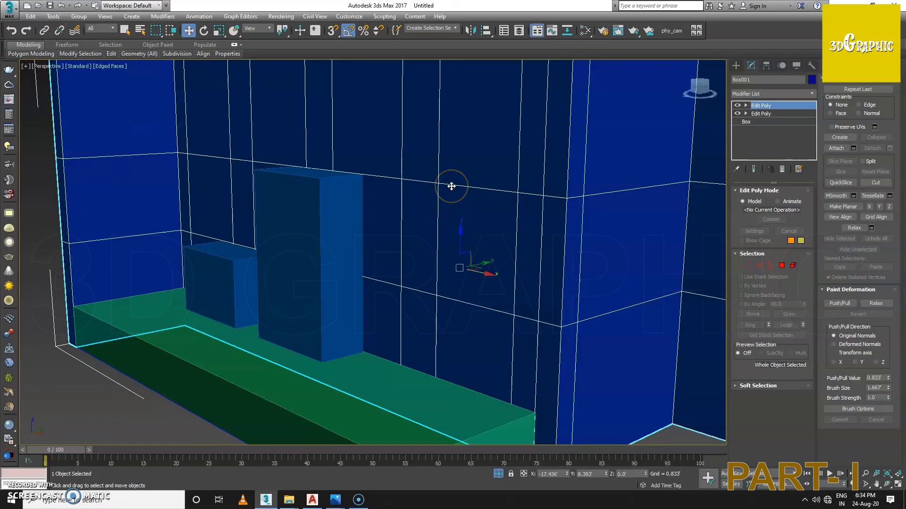
Delete the tall 7' guide box from the slab
{"action": "scroll", "coordinate": [451, 186], "scroll_direction": "down", "scroll_amount": 3}
{"action": "middle_click_drag", "start_coordinate": [374, 204], "coordinate": [394, 213], "text": "alt"}
{"action": "scroll", "coordinate": [394, 212], "scroll_direction": "down", "scroll_amount": 3}
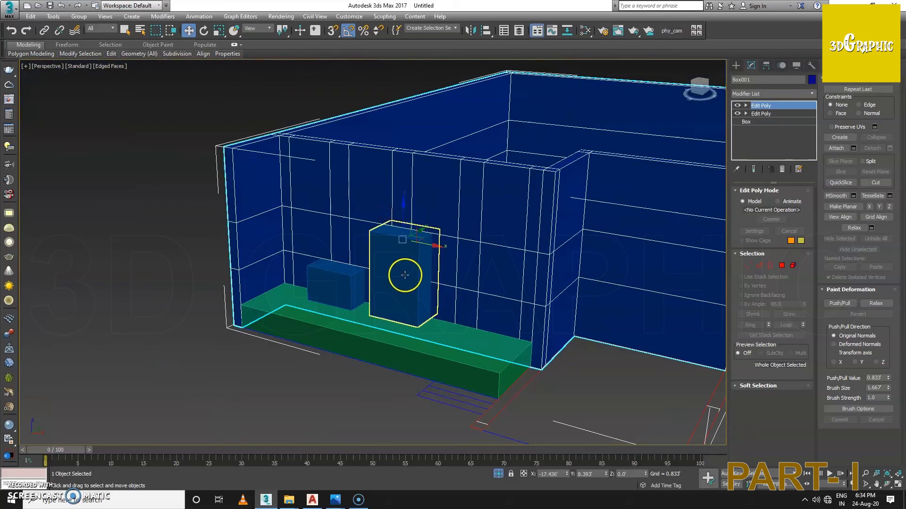
{"action": "left_click", "coordinate": [404, 275]}
{"action": "key", "text": "Delete"}
Delete the small 3' guide box from the slab
{"action": "left_click", "coordinate": [333, 282]}
{"action": "key", "text": "Delete"}
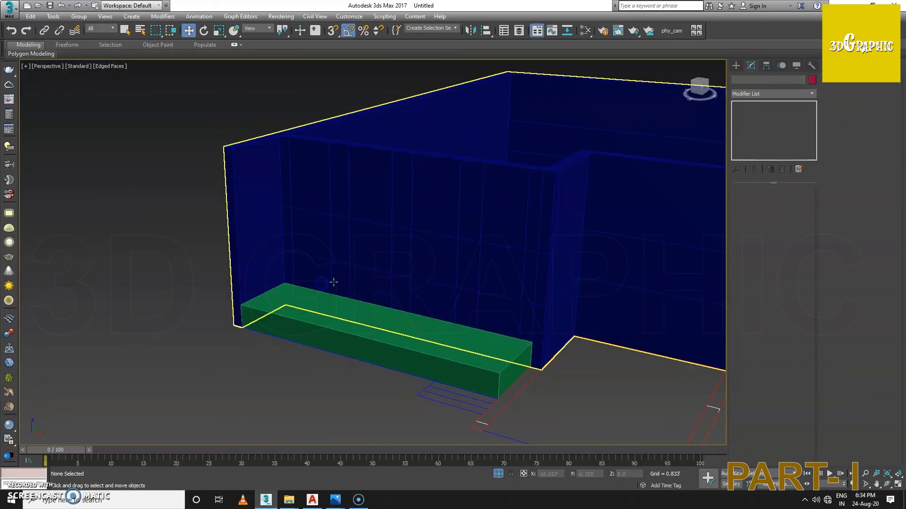
{"action": "scroll", "coordinate": [438, 238], "scroll_direction": "down", "scroll_amount": 2}
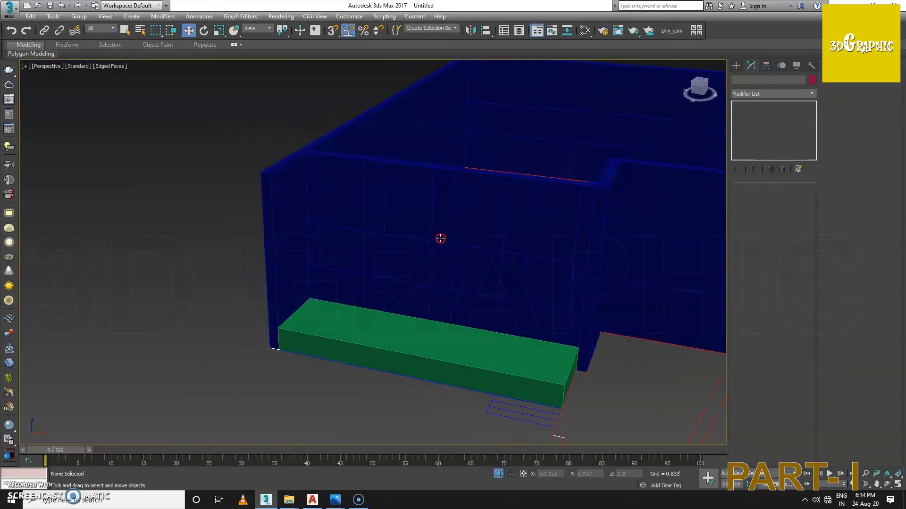
{"action": "scroll", "coordinate": [430, 233], "scroll_direction": "down", "scroll_amount": 2}
Add a new Edit Poly modifier to the wall object
{"action": "left_click", "coordinate": [436, 241]}
{"action": "scroll", "coordinate": [440, 247], "scroll_direction": "up", "scroll_amount": 2}
{"action": "scroll", "coordinate": [474, 255], "scroll_direction": "up", "scroll_amount": 3}
{"action": "scroll", "coordinate": [474, 255], "scroll_direction": "down", "scroll_amount": 1}
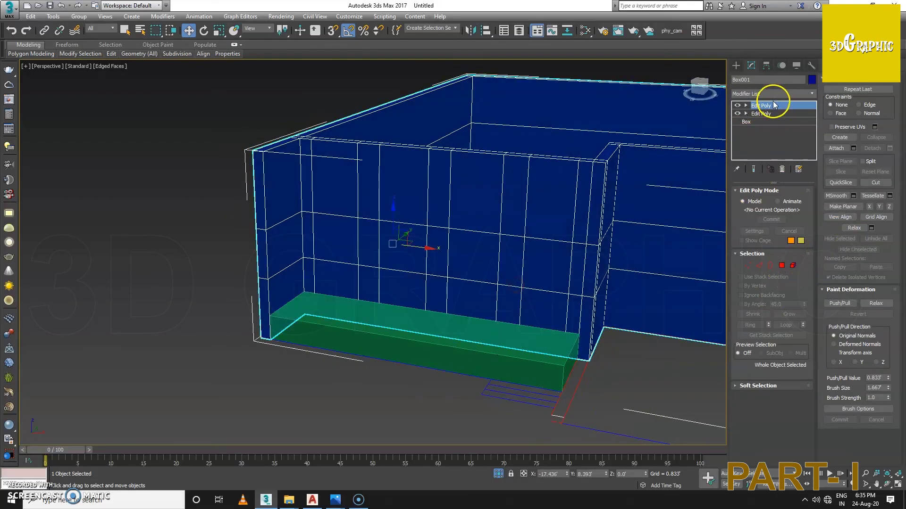
{"action": "left_click", "coordinate": [776, 93]}
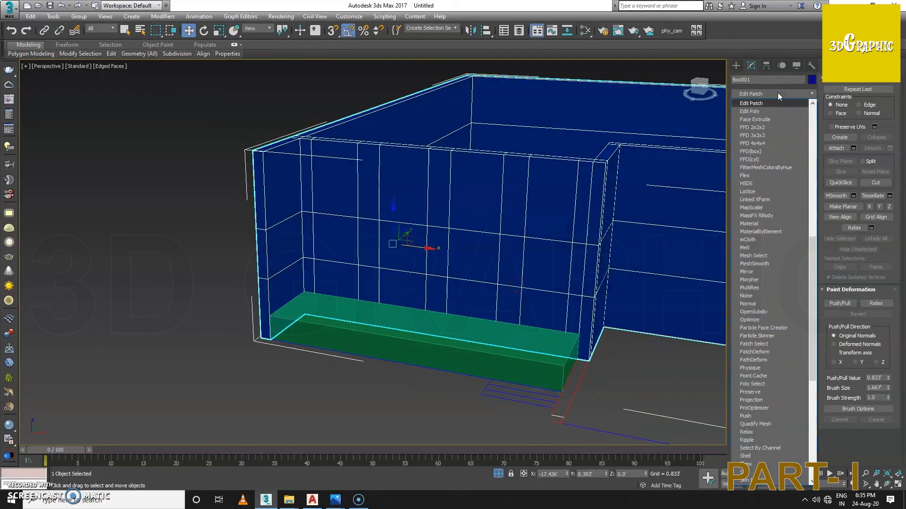
{"action": "key", "text": "Down"}
{"action": "key", "text": "Return"}
Select the door and three window polygons on both the outer and inner wall faces
{"action": "left_click", "coordinate": [776, 265]}
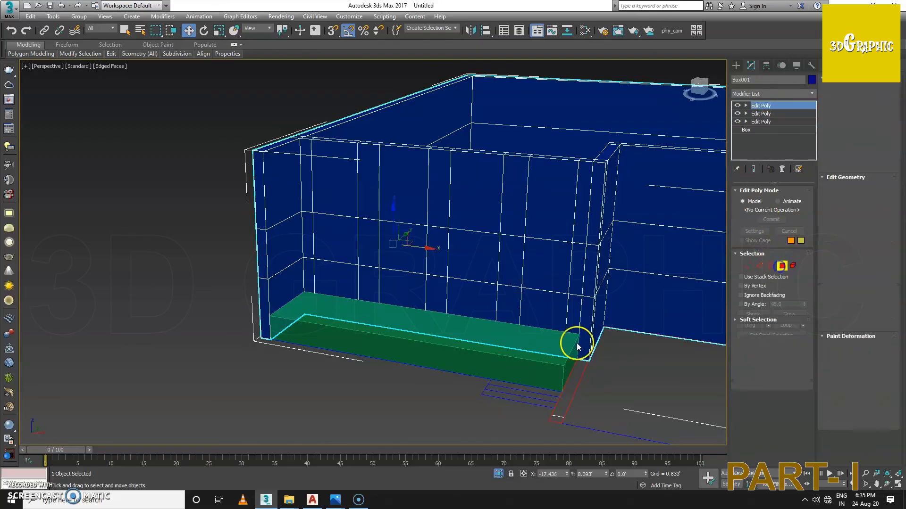
{"action": "left_click", "coordinate": [538, 264]}
{"action": "left_click", "coordinate": [545, 313], "text": "ctrl"}
{"action": "mouse_move", "coordinate": [545, 314]}
{"action": "middle_mouse_down", "text": "alt"}
{"action": "mouse_move", "coordinate": [500, 289]}
{"action": "mouse_move", "coordinate": [505, 247]}
{"action": "mouse_move", "coordinate": [558, 262]}
{"action": "middle_mouse_up", "text": "alt"}
{"action": "left_click", "coordinate": [478, 262], "text": "ctrl"}
{"action": "left_click", "coordinate": [404, 261], "text": "ctrl"}
{"action": "left_click", "coordinate": [340, 250], "text": "ctrl"}
{"action": "left_click", "coordinate": [551, 269], "text": "ctrl"}
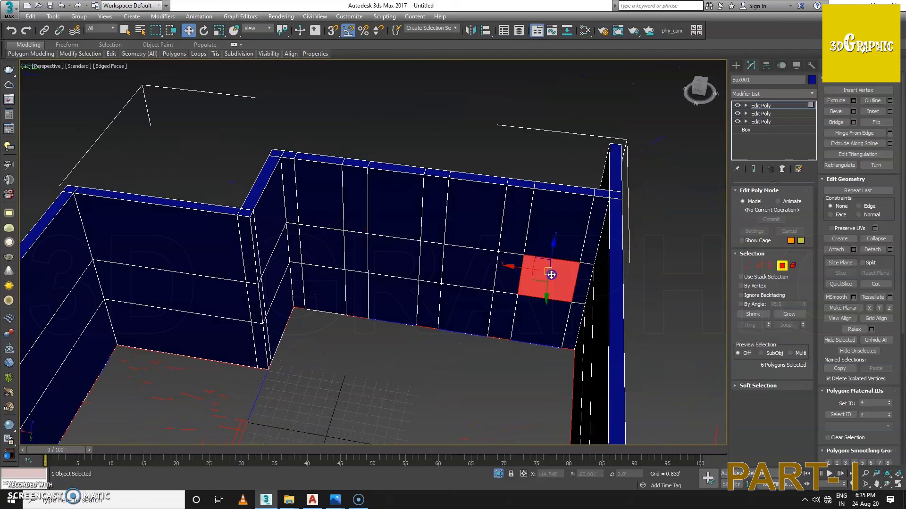
{"action": "left_click", "coordinate": [472, 269], "text": "ctrl"}
{"action": "left_click", "coordinate": [404, 268], "text": "ctrl"}
{"action": "left_click", "coordinate": [328, 259], "text": "ctrl"}
{"action": "left_click", "coordinate": [328, 280], "text": "ctrl"}
{"action": "mouse_move", "coordinate": [354, 307]}
{"action": "middle_mouse_down", "text": "alt"}
{"action": "mouse_move", "coordinate": [515, 297]}
{"action": "mouse_move", "coordinate": [540, 259]}
{"action": "mouse_move", "coordinate": [395, 275]}
{"action": "middle_mouse_up", "text": "alt"}
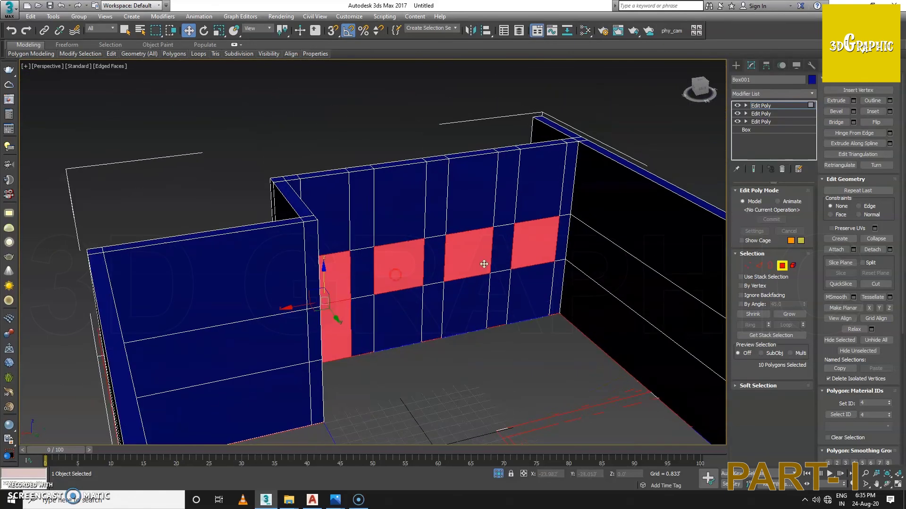
Bridge the selected polygons into door and window openings through the wall
{"action": "left_click", "coordinate": [837, 122]}
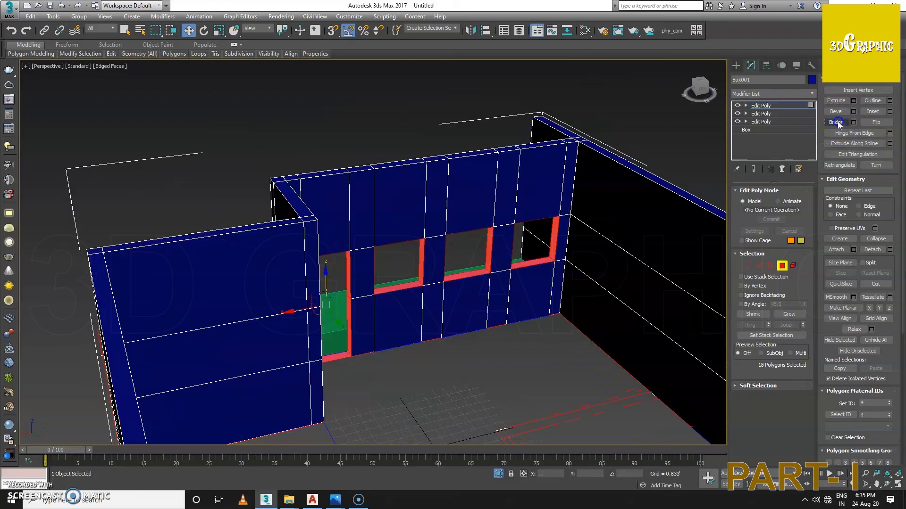
{"action": "middle_click_drag", "start_coordinate": [542, 254], "coordinate": [440, 141], "text": "alt"}
{"action": "left_click", "coordinate": [415, 239]}
{"action": "middle_click_drag", "start_coordinate": [414, 238], "coordinate": [398, 283], "text": "alt"}
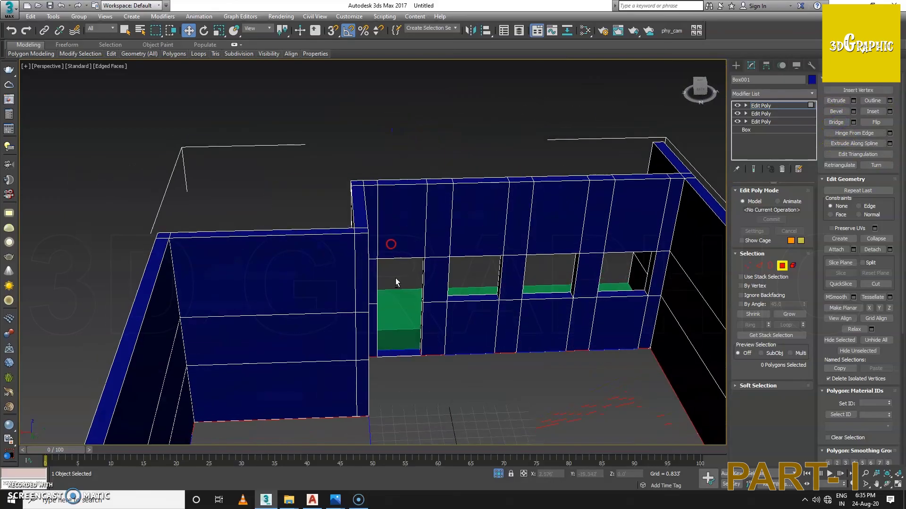
Delete the leftover floor face inside the door opening
{"action": "left_click", "coordinate": [404, 344]}
{"action": "key", "text": "Delete"}
{"action": "middle_click_drag", "start_coordinate": [403, 342], "coordinate": [368, 325], "text": "alt"}
{"action": "scroll", "coordinate": [397, 337], "scroll_direction": "down", "scroll_amount": 4}
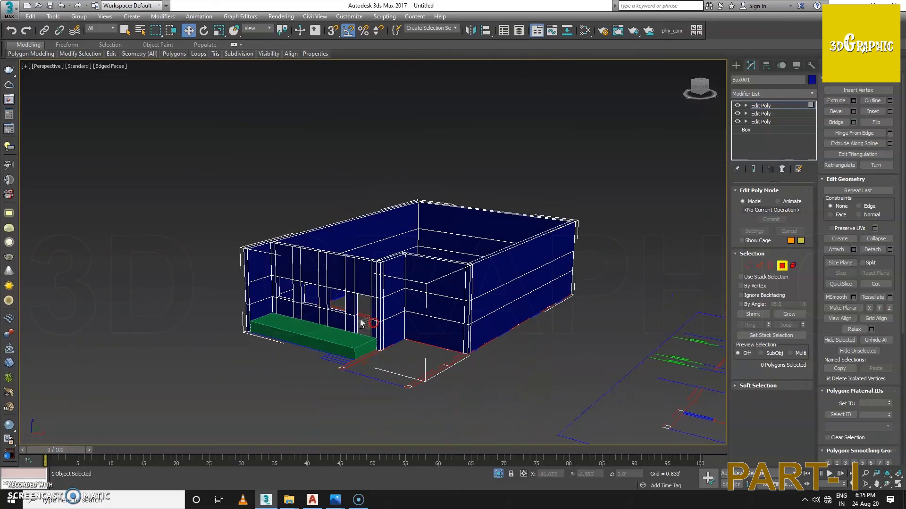
{"action": "scroll", "coordinate": [293, 297], "scroll_direction": "up", "scroll_amount": 5}
{"action": "scroll", "coordinate": [309, 286], "scroll_direction": "up", "scroll_amount": 2}
{"action": "scroll", "coordinate": [309, 286], "scroll_direction": "up", "scroll_amount": 1}
{"action": "scroll", "coordinate": [330, 297], "scroll_direction": "up", "scroll_amount": 2}
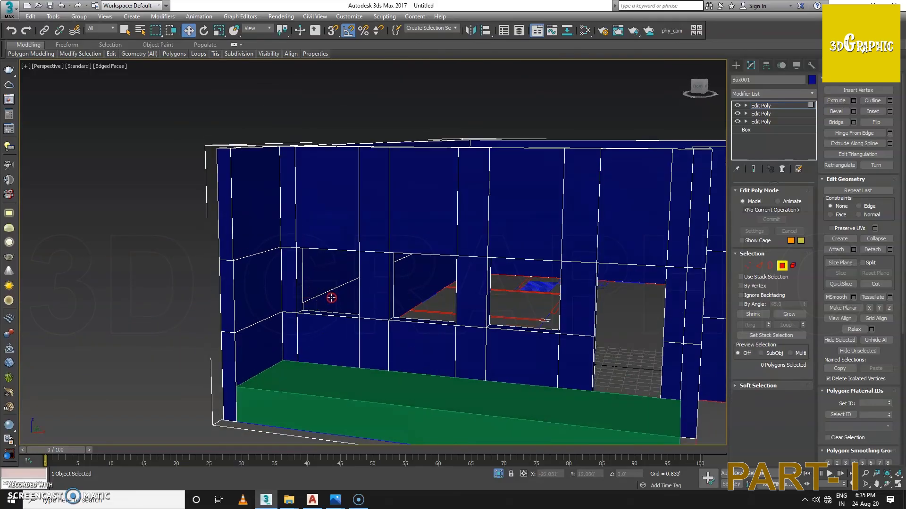
Pan and orbit to face the front wall with its door and window openings
{"action": "middle_click_drag", "start_coordinate": [330, 297], "coordinate": [327, 309]}
{"action": "scroll", "coordinate": [328, 310], "scroll_direction": "down", "scroll_amount": 2}
{"action": "scroll", "coordinate": [333, 314], "scroll_direction": "down", "scroll_amount": 2}
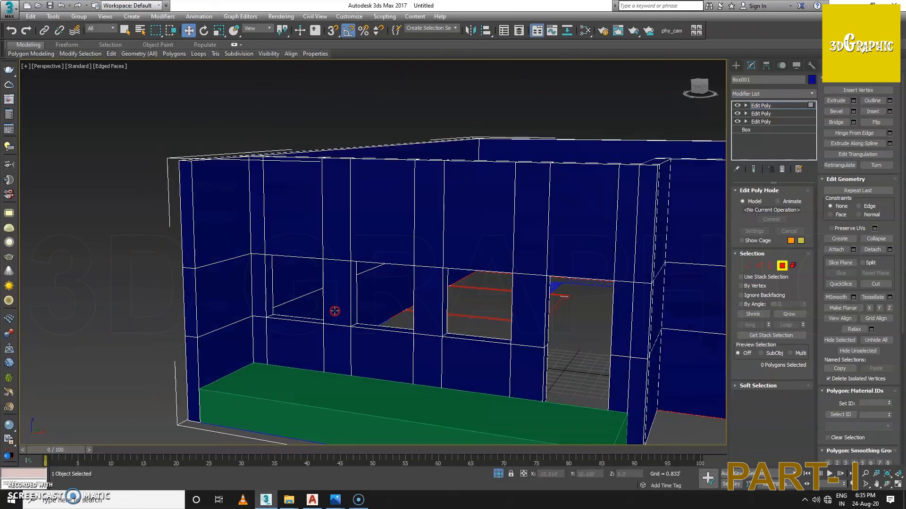
{"action": "scroll", "coordinate": [490, 316], "scroll_direction": "down", "scroll_amount": 2}
{"action": "mouse_move", "coordinate": [491, 316]}
{"action": "middle_mouse_down", "text": "alt"}
{"action": "mouse_move", "coordinate": [522, 338]}
{"action": "mouse_move", "coordinate": [452, 299]}
{"action": "middle_mouse_up", "text": "alt"}
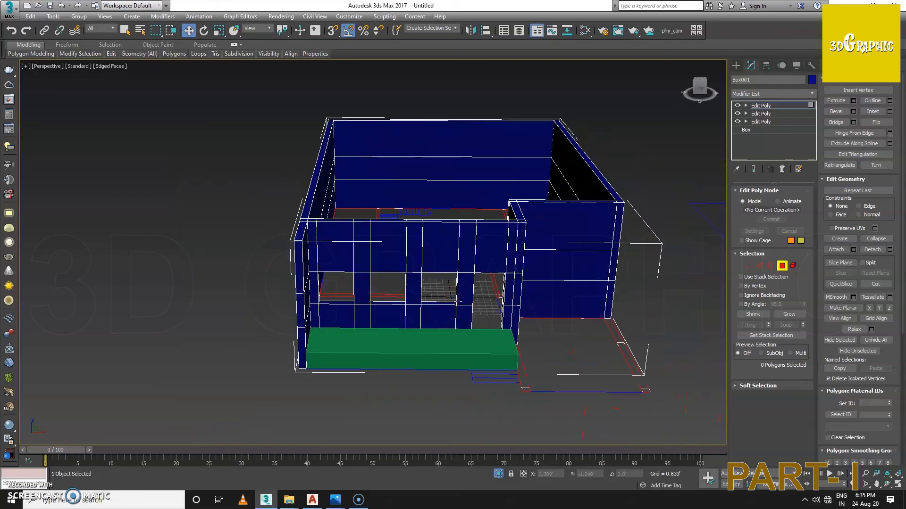
{"action": "middle_click_drag", "start_coordinate": [462, 300], "coordinate": [386, 282], "text": "alt"}
{"action": "scroll", "coordinate": [384, 283], "scroll_direction": "up", "scroll_amount": 2}
{"action": "scroll", "coordinate": [395, 277], "scroll_direction": "up", "scroll_amount": 3}
{"action": "scroll", "coordinate": [436, 322], "scroll_direction": "down", "scroll_amount": 3}
{"action": "scroll", "coordinate": [488, 325], "scroll_direction": "down", "scroll_amount": 2}
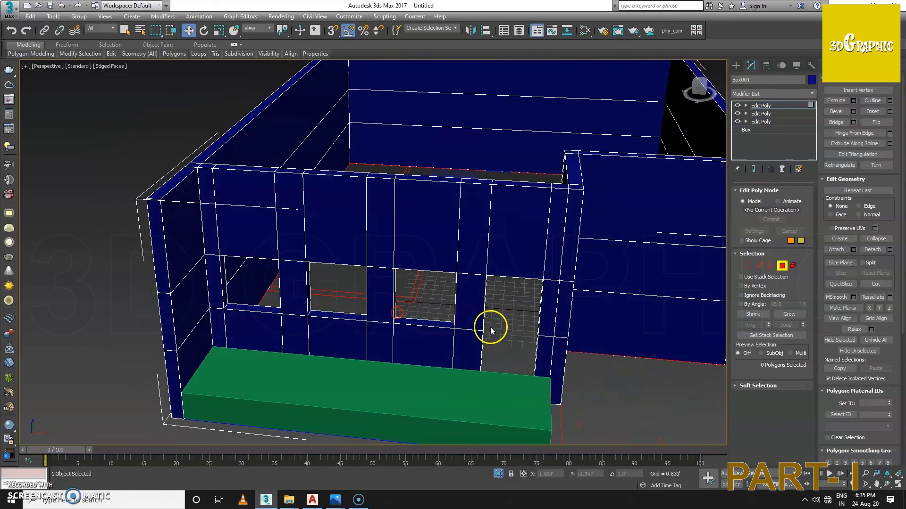
{"action": "scroll", "coordinate": [488, 344], "scroll_direction": "down", "scroll_amount": 2}
{"action": "scroll", "coordinate": [479, 342], "scroll_direction": "up", "scroll_amount": 2}
Orbit and zoom around the finished walled enclosure and green slab to inspect it
{"action": "mouse_move", "coordinate": [479, 343]}
{"action": "middle_mouse_down", "text": "alt"}
{"action": "mouse_move", "coordinate": [447, 336]}
{"action": "mouse_move", "coordinate": [454, 376]}
{"action": "mouse_move", "coordinate": [405, 357]}
{"action": "middle_mouse_up", "text": "alt"}
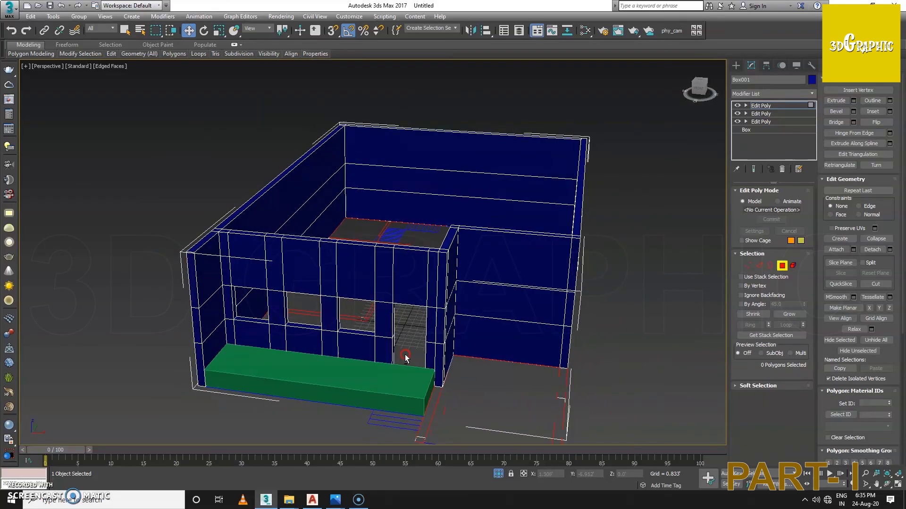
{"action": "scroll", "coordinate": [313, 308], "scroll_direction": "up", "scroll_amount": 1}
{"action": "scroll", "coordinate": [312, 307], "scroll_direction": "up", "scroll_amount": 1}
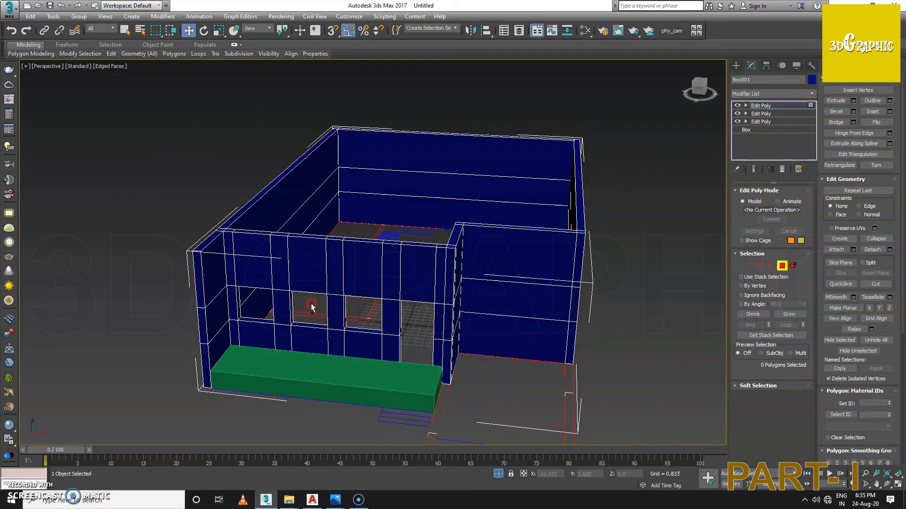
{"action": "scroll", "coordinate": [307, 307], "scroll_direction": "up", "scroll_amount": 1}
{"action": "scroll", "coordinate": [304, 309], "scroll_direction": "down", "scroll_amount": 1}
{"action": "scroll", "coordinate": [368, 298], "scroll_direction": "down", "scroll_amount": 1}
{"action": "scroll", "coordinate": [361, 302], "scroll_direction": "down", "scroll_amount": 2}
{"action": "scroll", "coordinate": [353, 304], "scroll_direction": "up", "scroll_amount": 1}
{"action": "scroll", "coordinate": [351, 316], "scroll_direction": "up", "scroll_amount": 2}
{"action": "scroll", "coordinate": [335, 358], "scroll_direction": "up", "scroll_amount": 2}
{"action": "scroll", "coordinate": [340, 349], "scroll_direction": "up", "scroll_amount": 3}
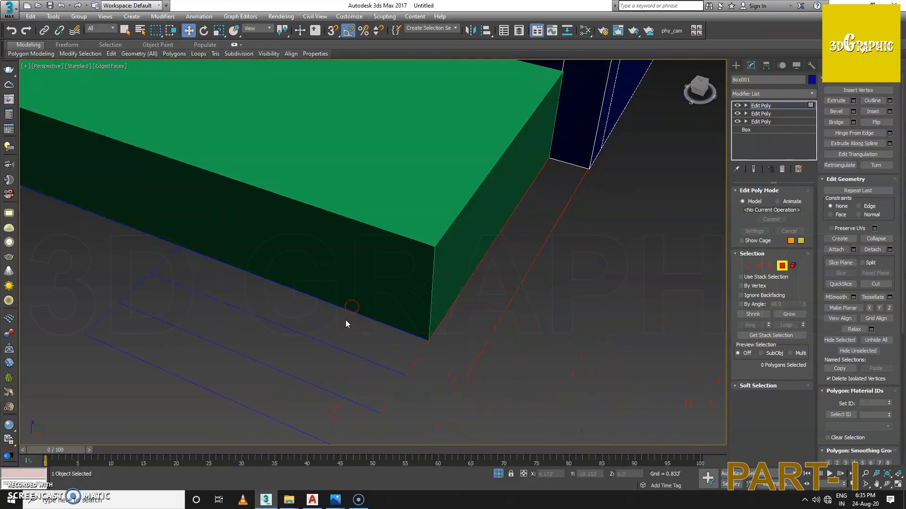
{"action": "scroll", "coordinate": [302, 319], "scroll_direction": "down", "scroll_amount": 2}
{"action": "middle_click_drag", "start_coordinate": [310, 308], "coordinate": [348, 297]}
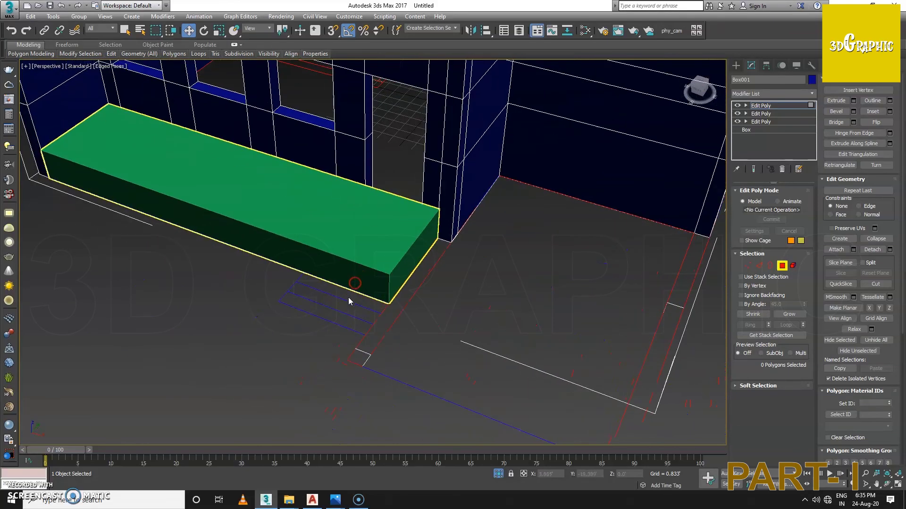